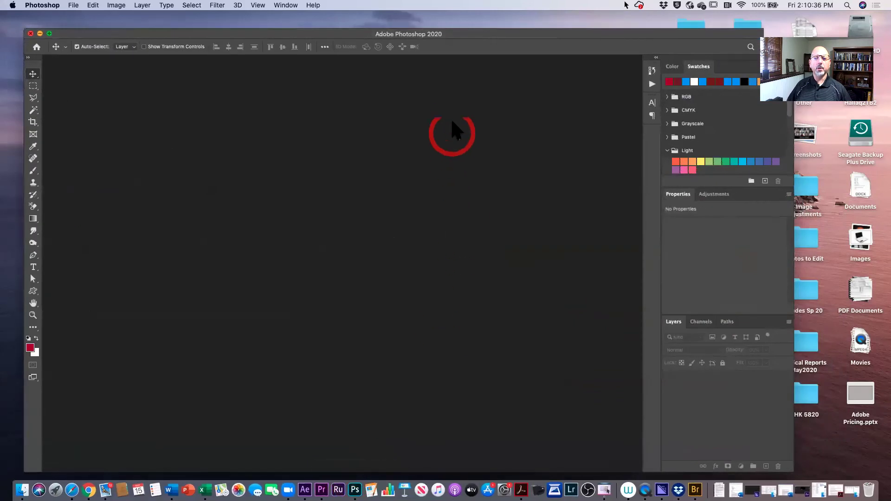
Reposition the Photoshop window and switch to Adobe Bridge to browse files.
drag(634, 33, 671, 28)
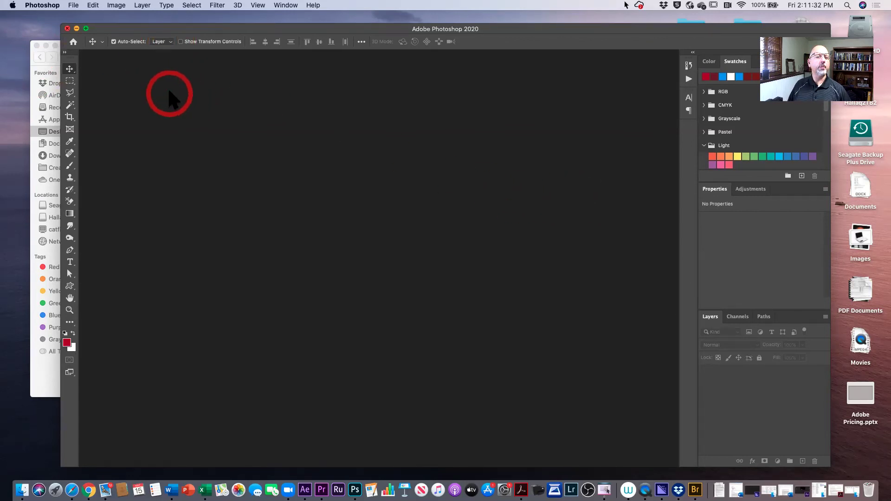
click(73, 5)
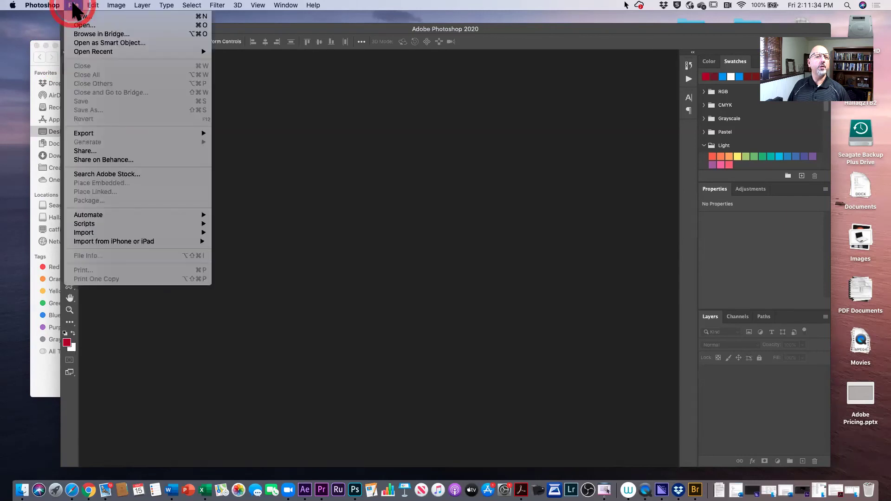
mouse_move(92, 5)
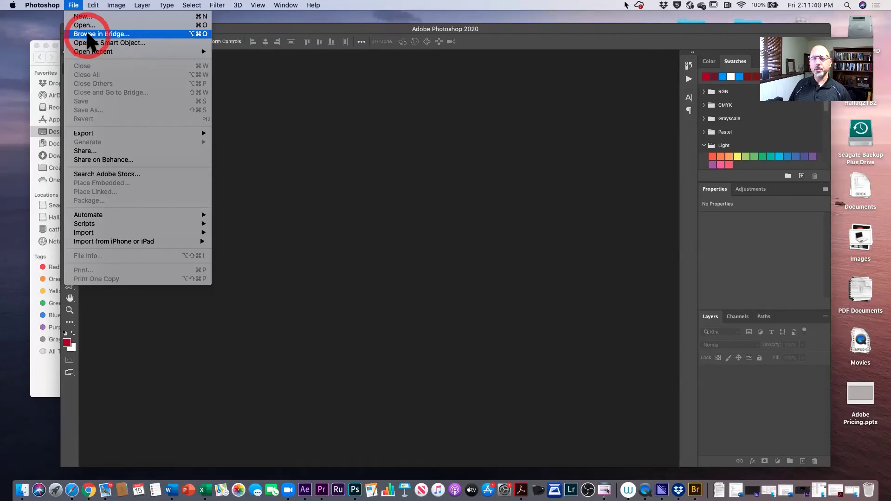
click(88, 35)
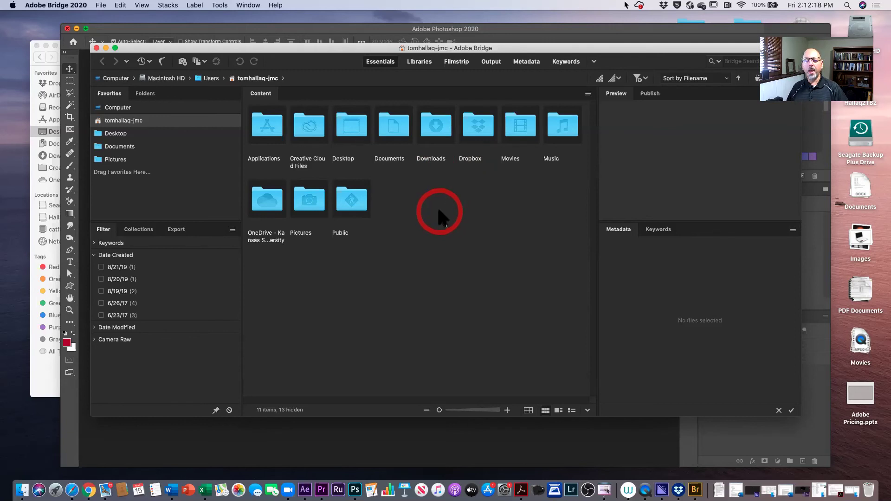
Look through the Desktop, Documents and Pictures favorite folders in Bridge.
click(113, 136)
click(111, 147)
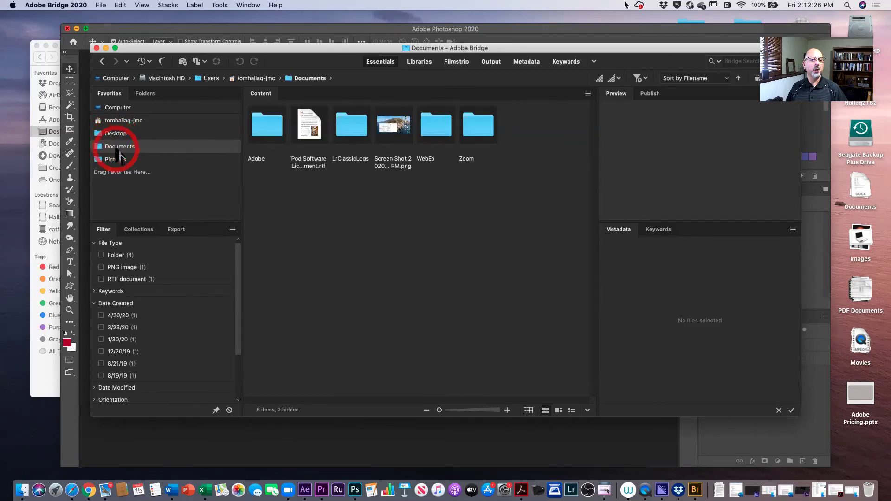
click(113, 161)
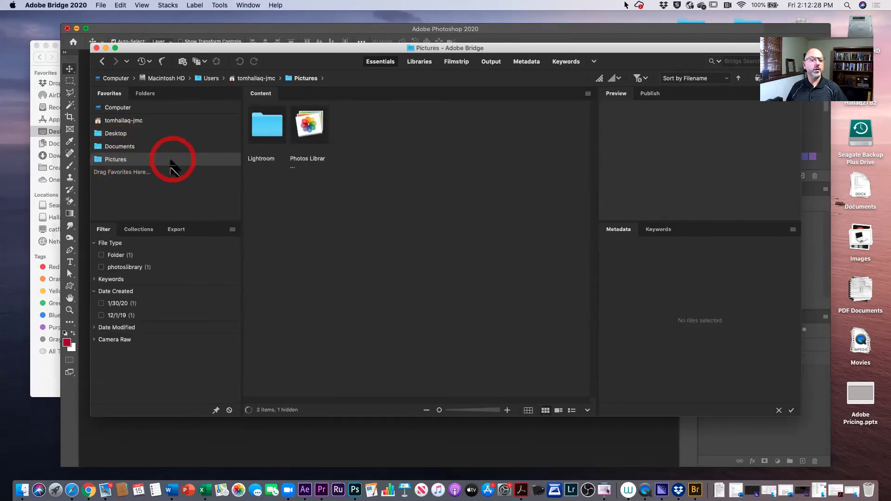
Filter the Pictures folder's items by the creation date 1/30/20 and clear that filter.
click(109, 292)
click(103, 303)
click(111, 291)
click(117, 304)
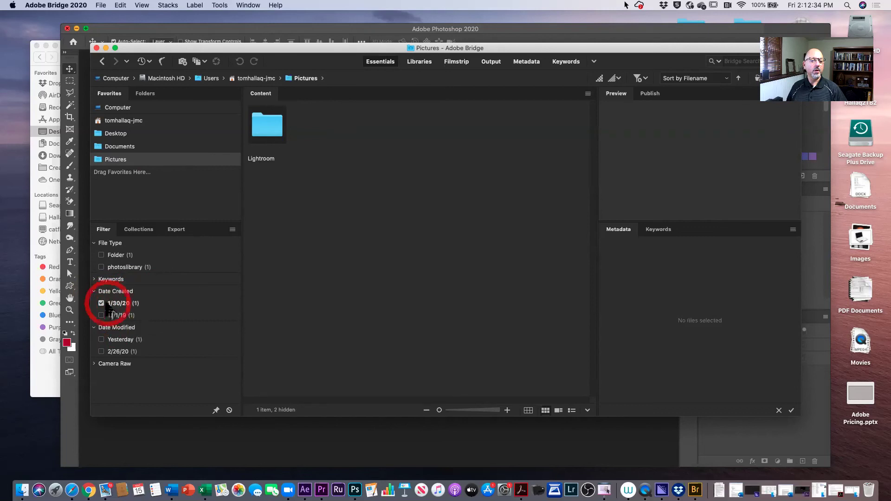
click(101, 303)
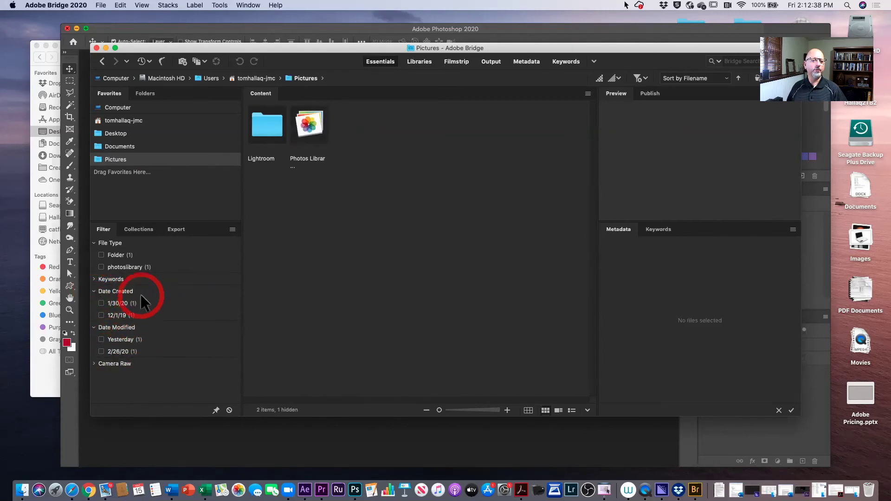
Look through the thumbnails of all files in the Desktop folder.
click(113, 135)
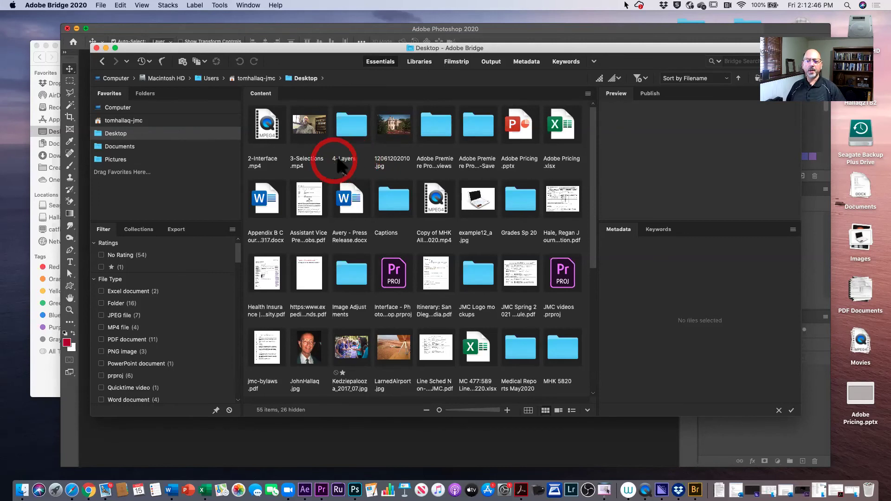
scroll(423, 204, down, 5)
scroll(423, 207, up, 5)
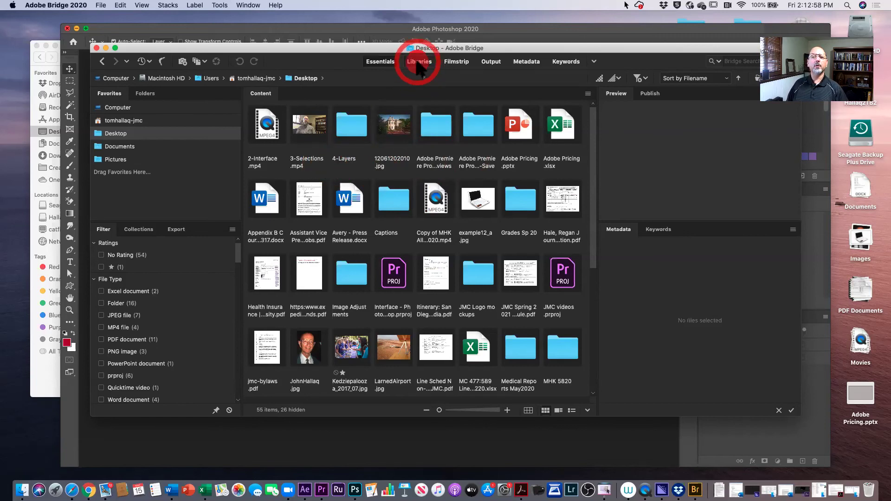
Examine the Libraries, Filmstrip, Output, Metadata and Keywords workspace layouts and return to Output.
click(420, 62)
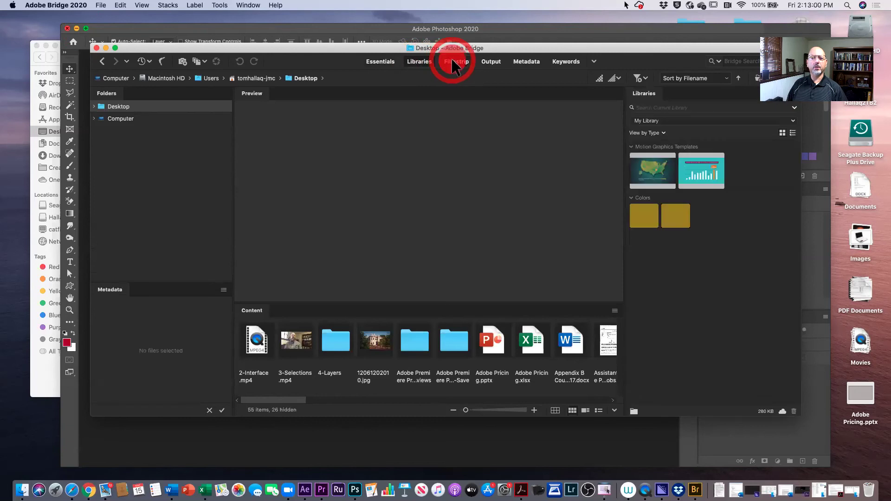
click(454, 61)
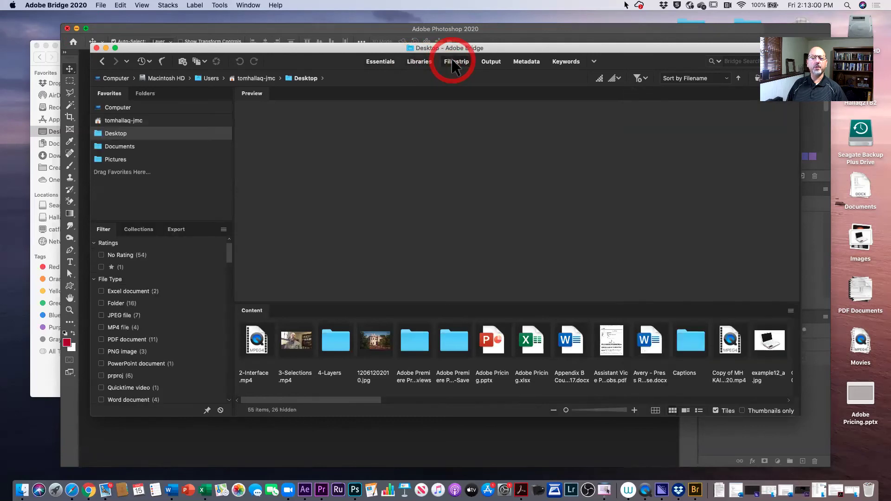
click(491, 64)
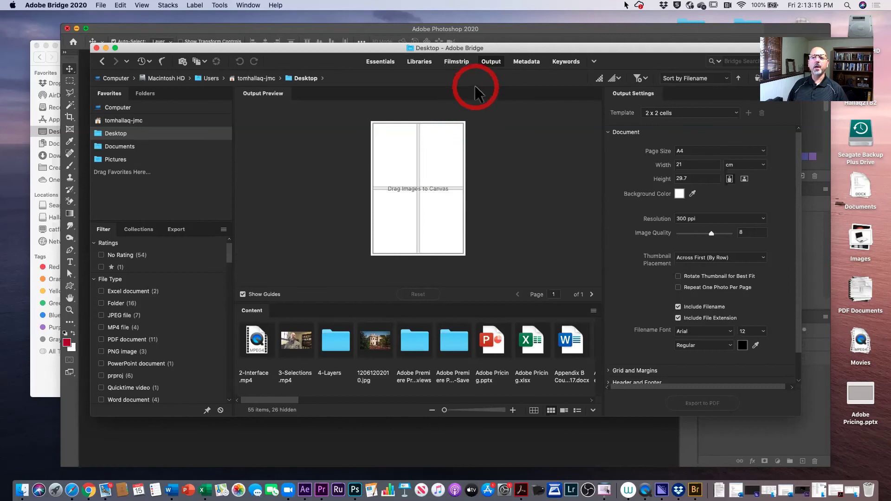
click(521, 60)
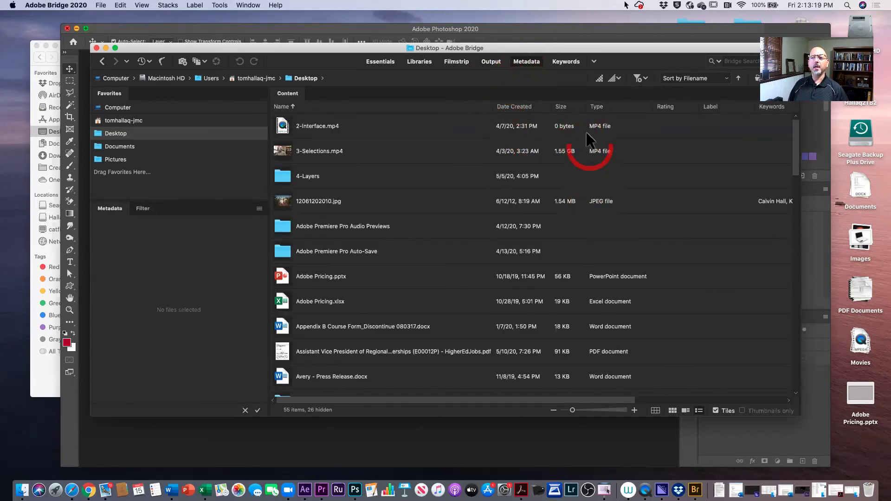
click(562, 64)
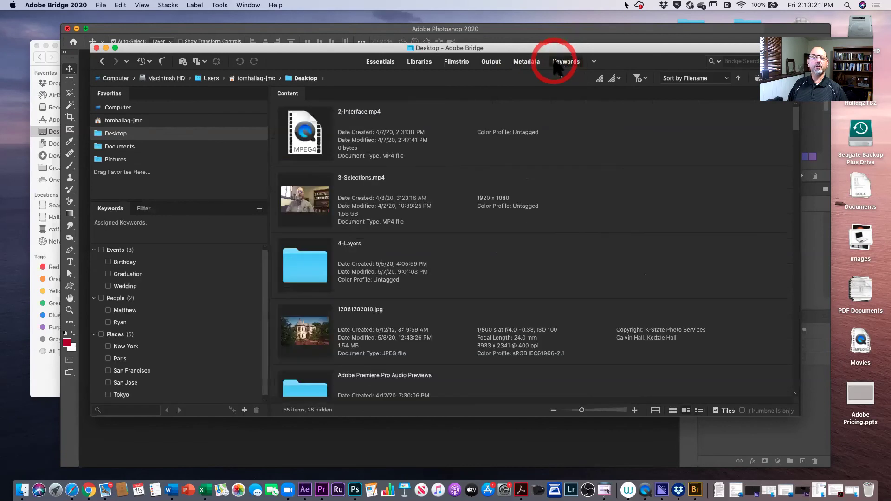
click(491, 63)
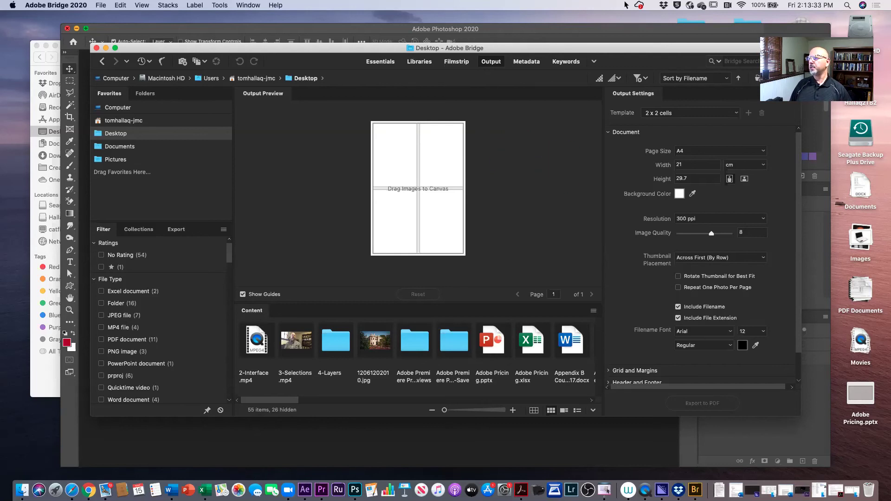
View the Adobe Bridge tutorial video page in Safari, and return to Photoshop by minimizing Safari and closing the Bridge window.
drag(890, 86, 629, 69)
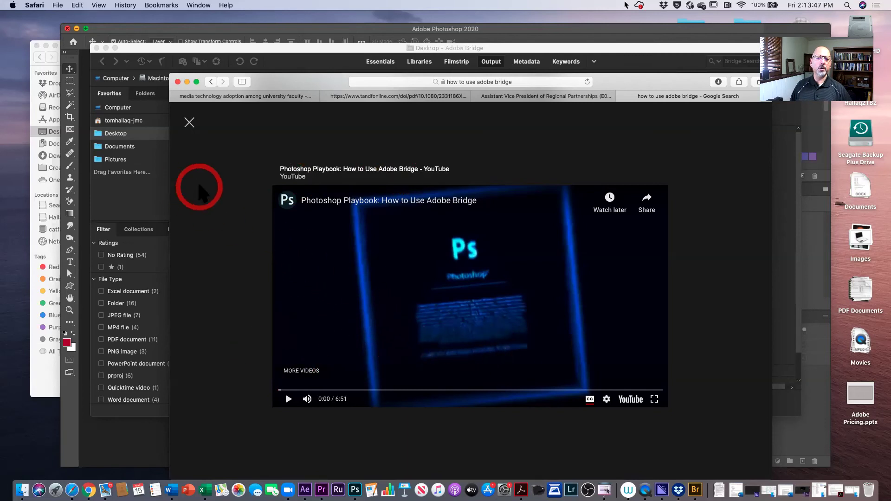
double_click(291, 75)
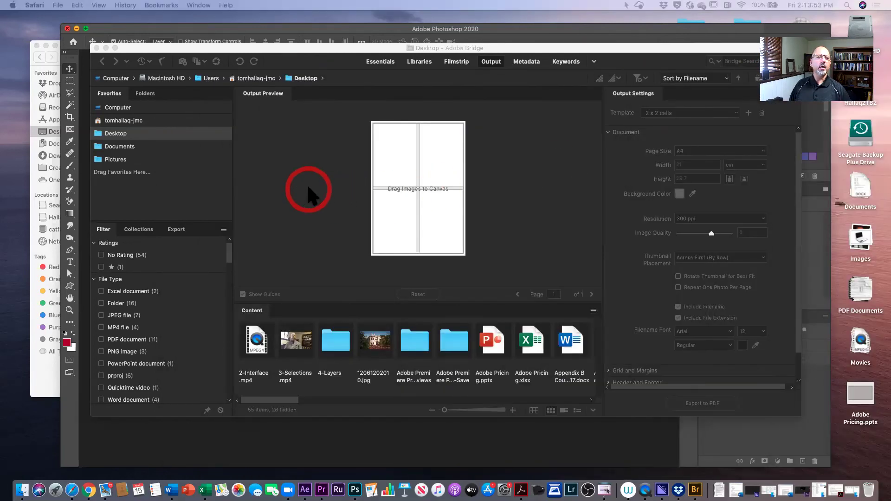
click(255, 46)
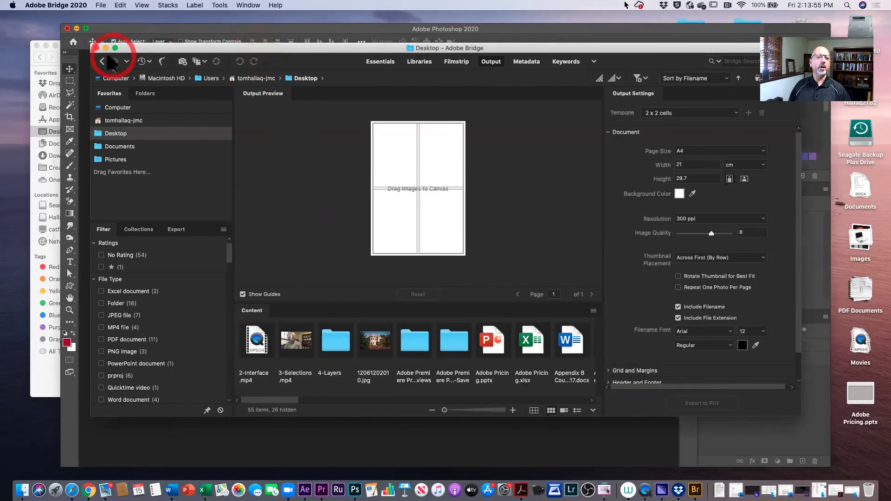
click(96, 48)
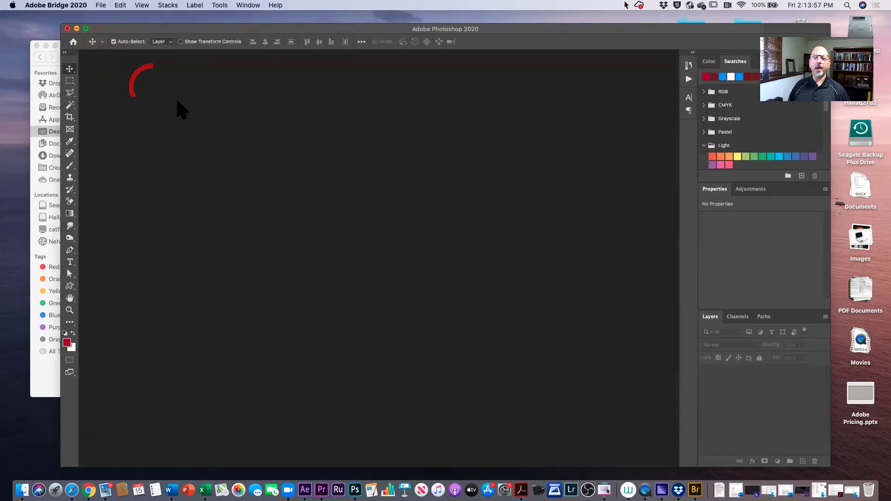
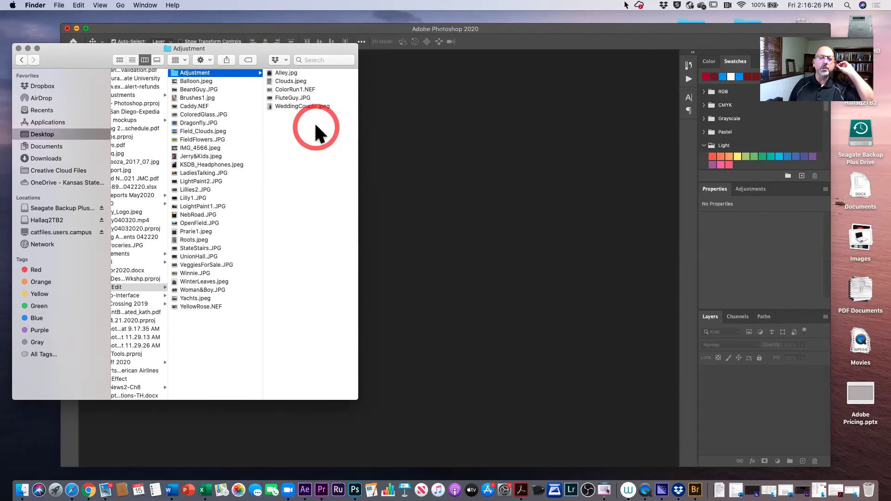
Open Alley.jpg from the Adjustment folder in Photoshop and convert its Background into a layer named Alley.
click(269, 72)
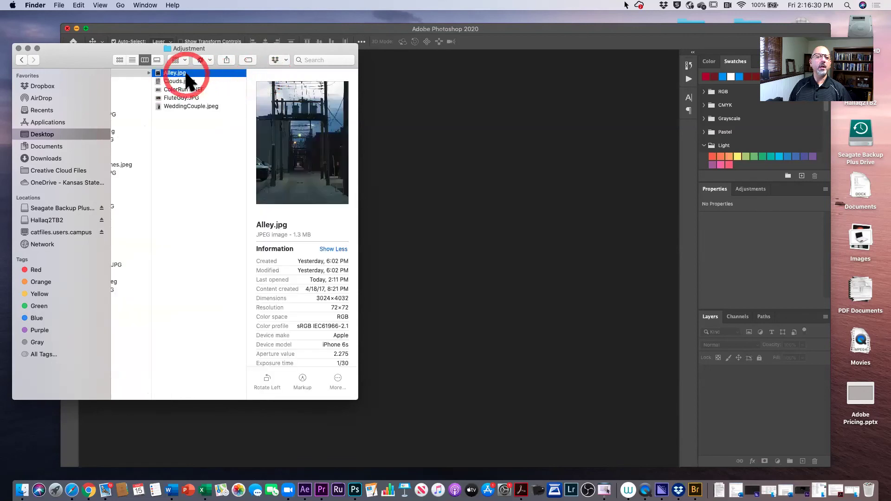
drag(159, 78, 354, 487)
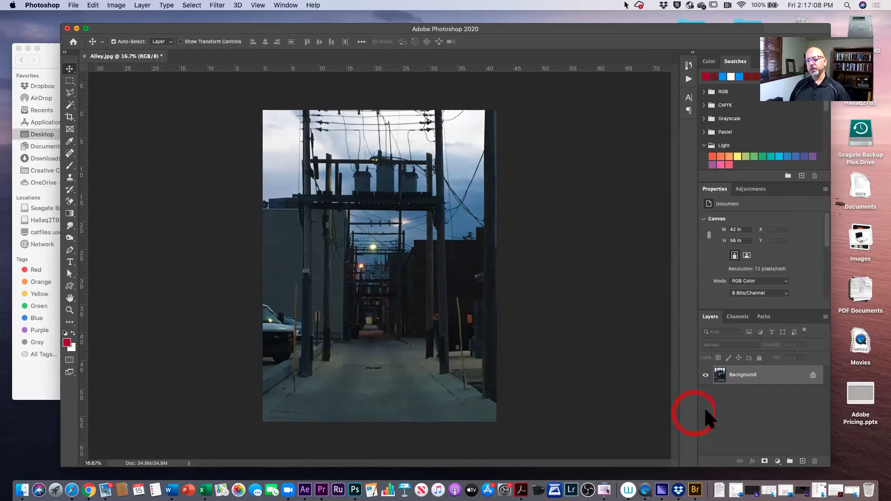
double_click(768, 374)
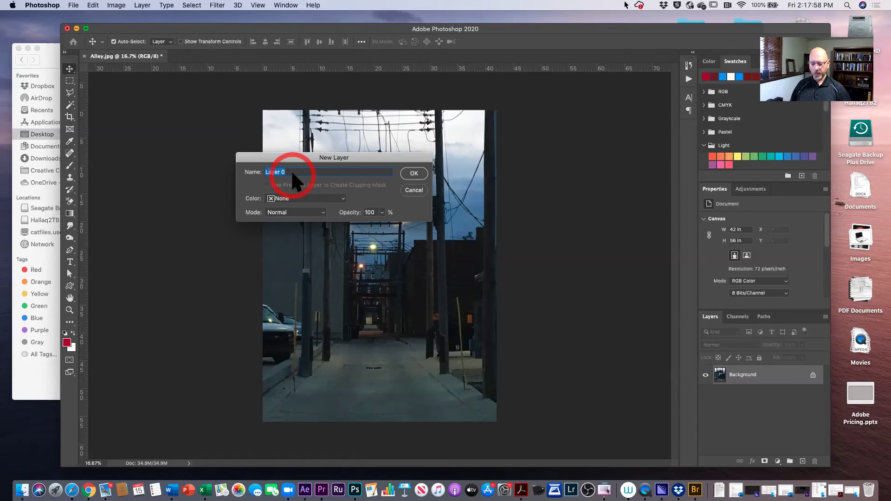
text(Alley)
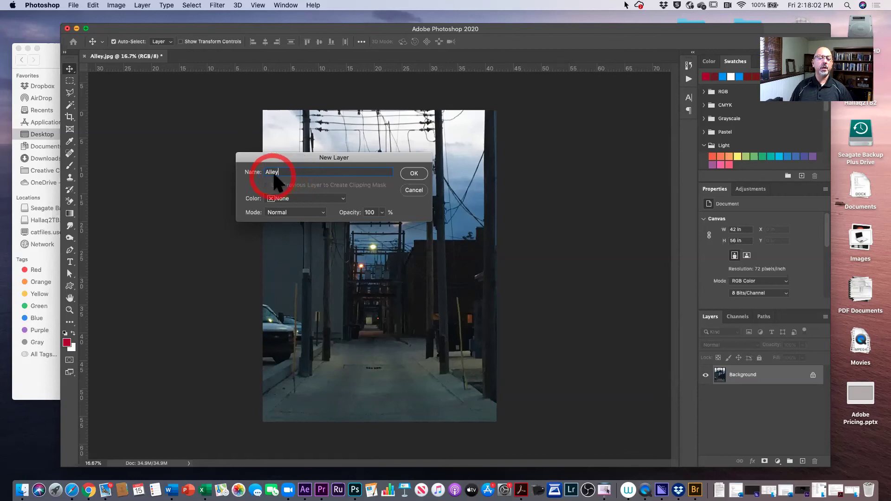
click(413, 174)
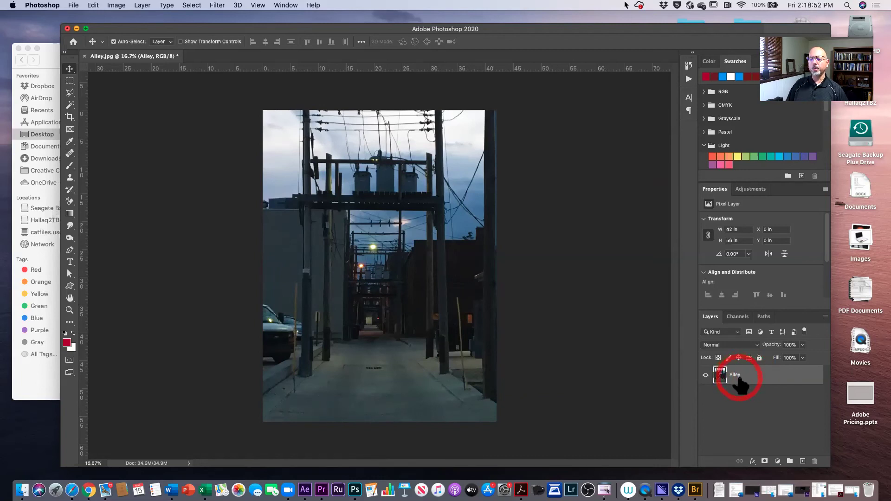
Duplicate the Alley layer and hide the copy as an untouched backup.
drag(765, 380, 802, 461)
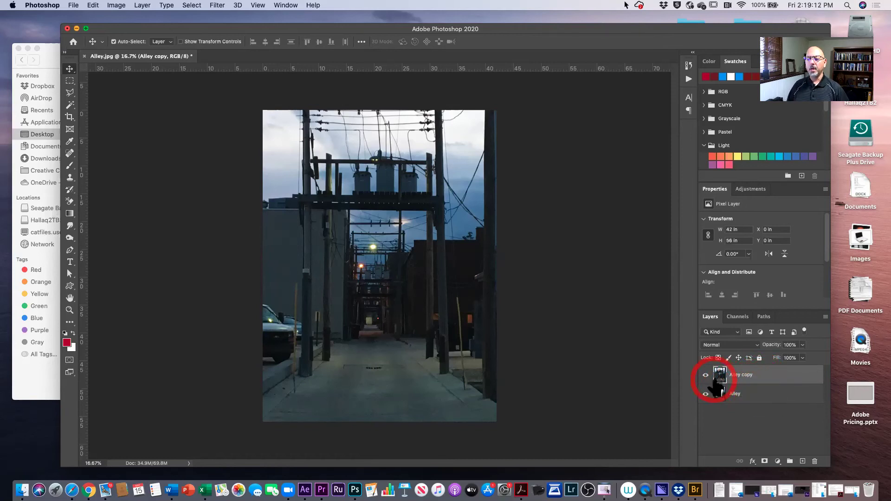
drag(716, 385, 708, 385)
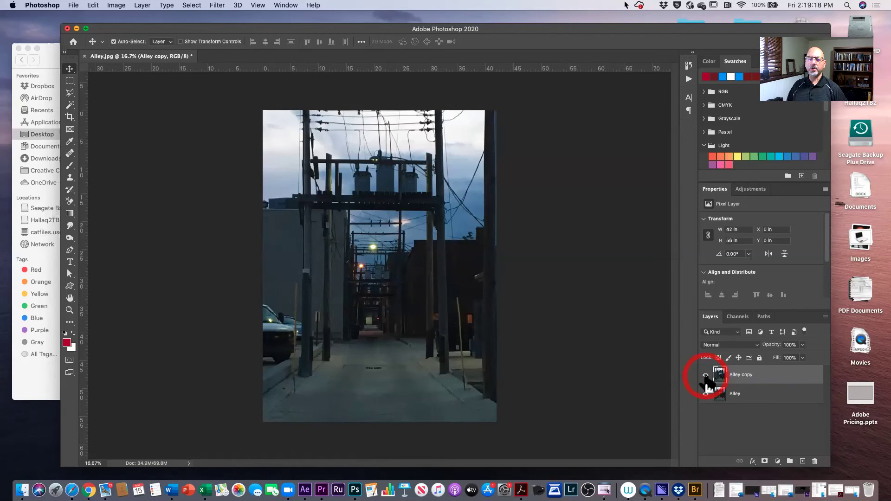
click(705, 376)
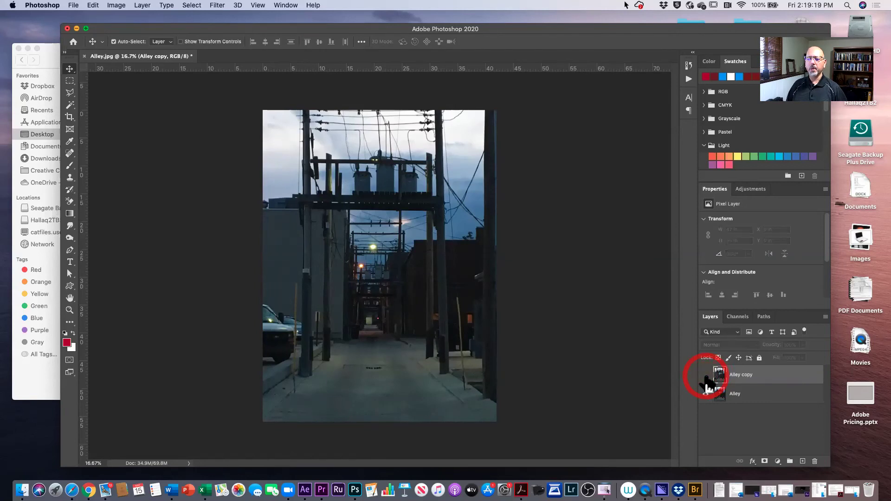
Select the Alley layer and open the Levels adjustment for it, moving the dialog beside the photo.
click(766, 397)
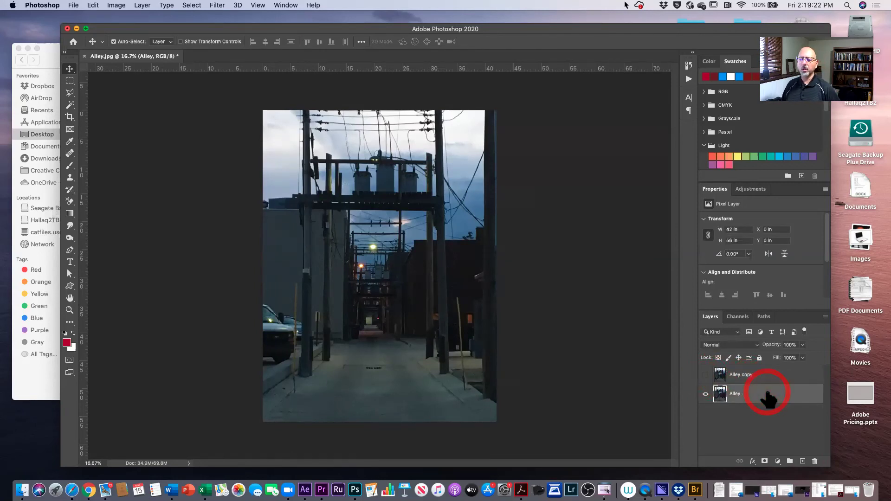
drag(737, 407, 558, 293)
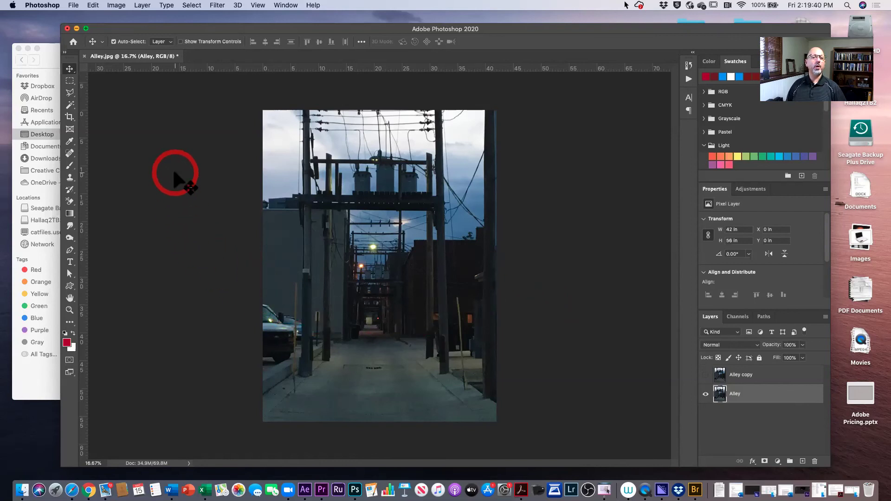
click(117, 7)
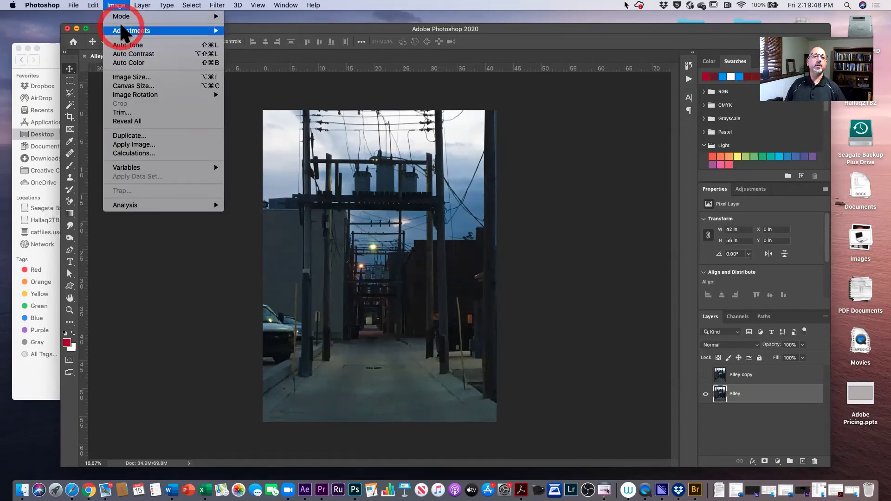
mouse_move(123, 31)
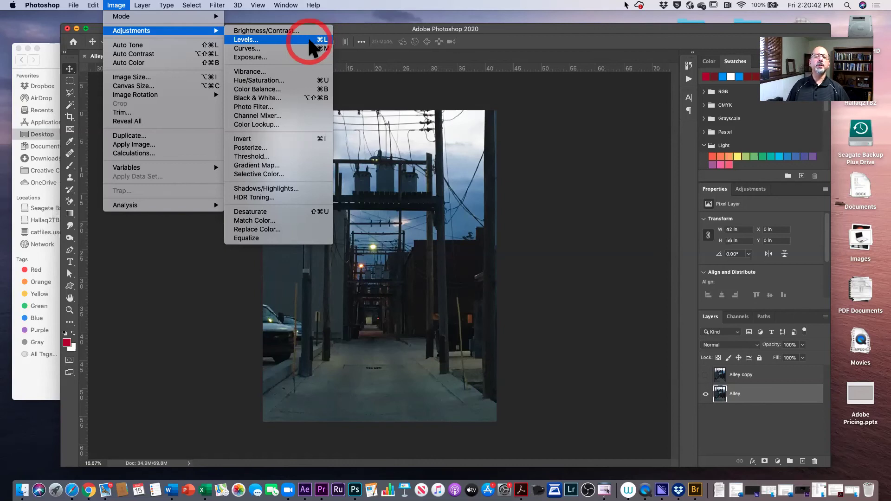
click(310, 40)
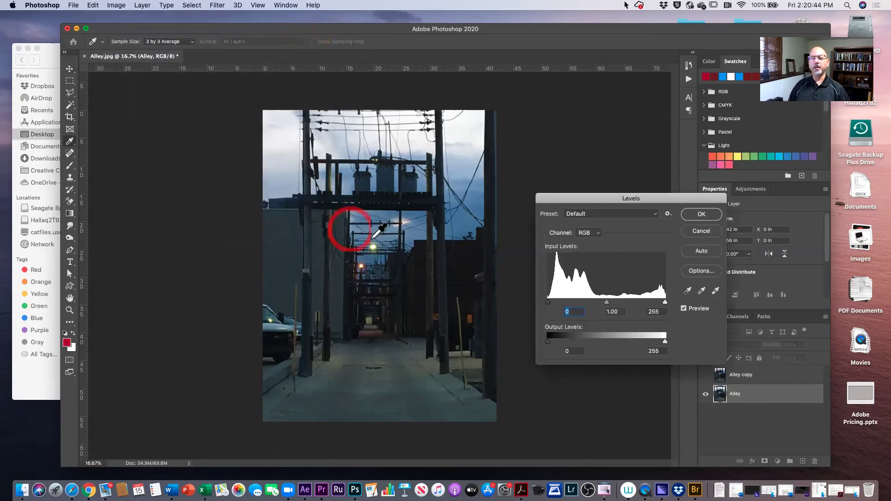
drag(588, 199, 564, 123)
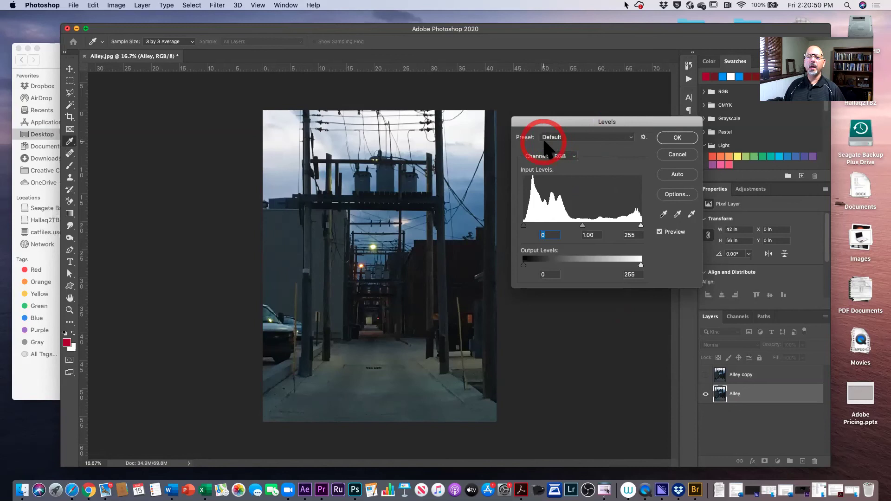
Review the available Levels presets and colour channels, keeping the Default preset and the RGB channel.
click(616, 134)
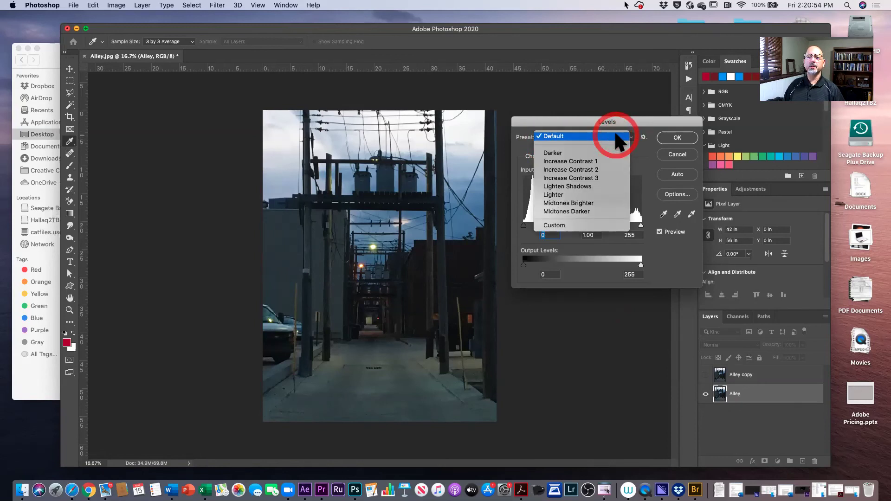
click(614, 132)
click(612, 132)
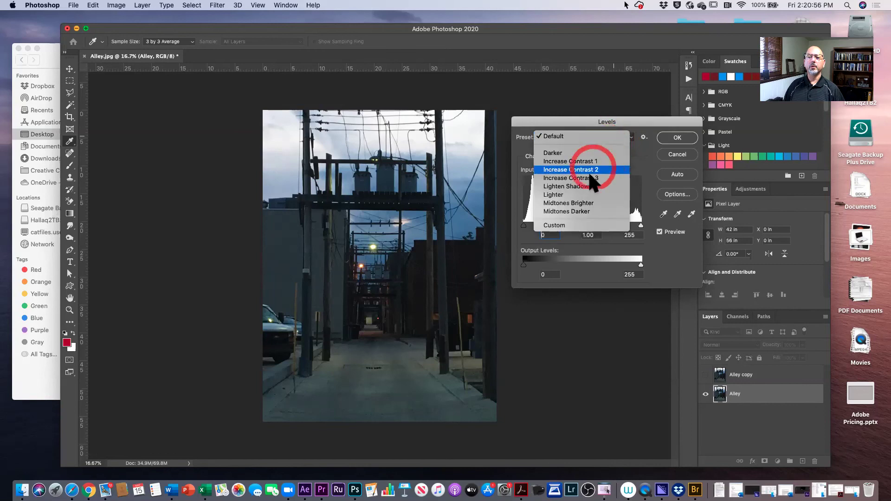
click(570, 118)
click(568, 150)
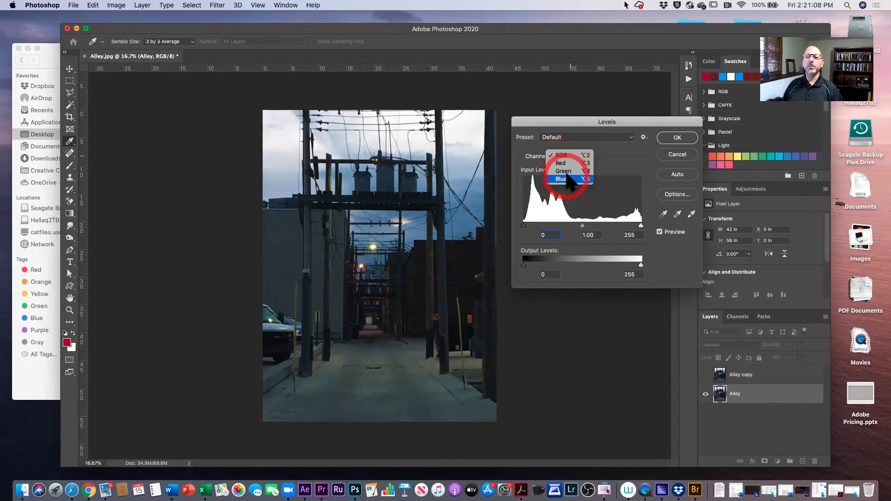
click(565, 151)
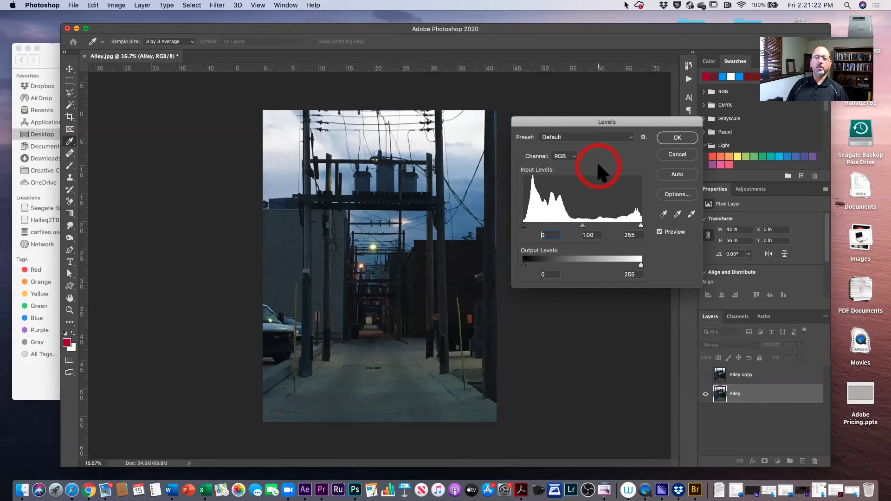
click(573, 156)
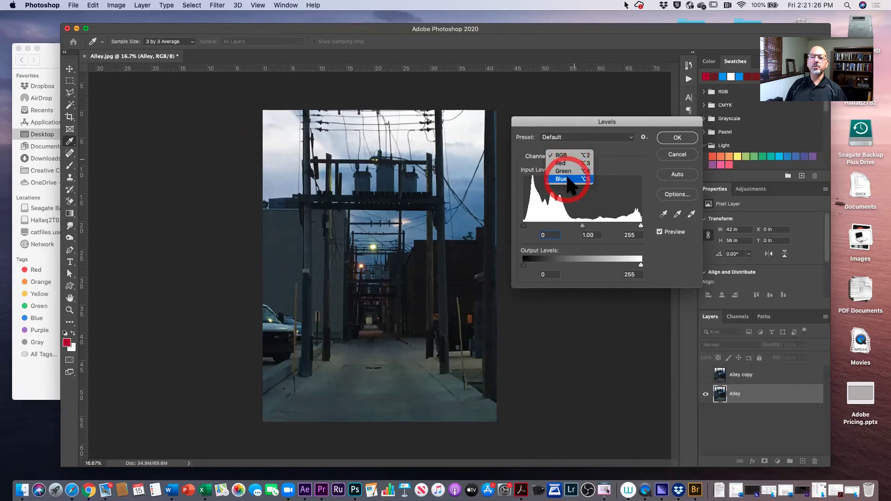
click(569, 154)
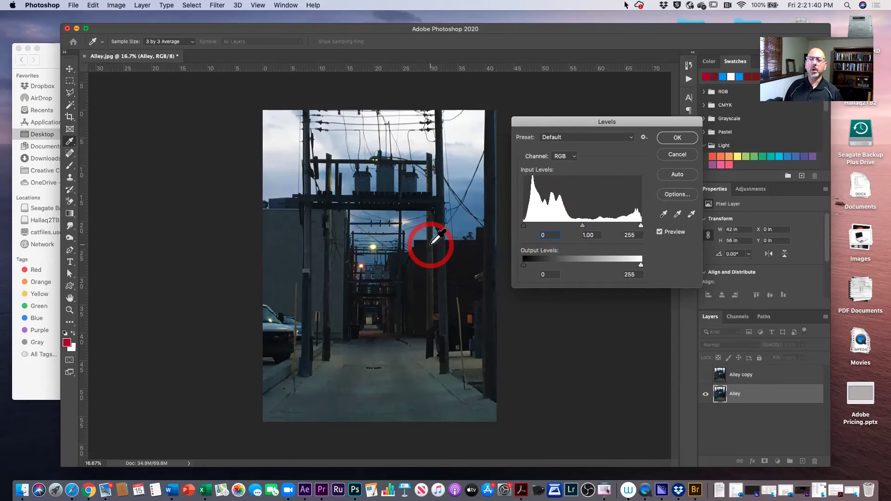
Preview the shadow clipping in Levels and set the black input level to 3.
key(alt)
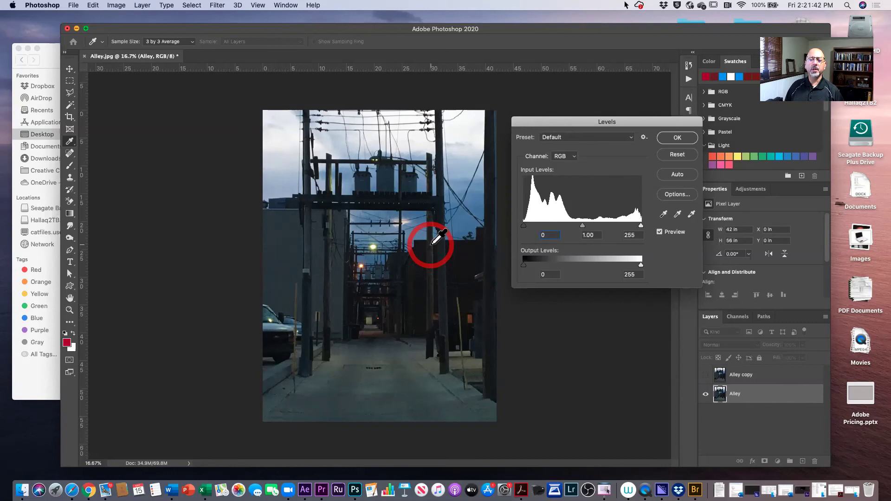
alt+click(523, 223)
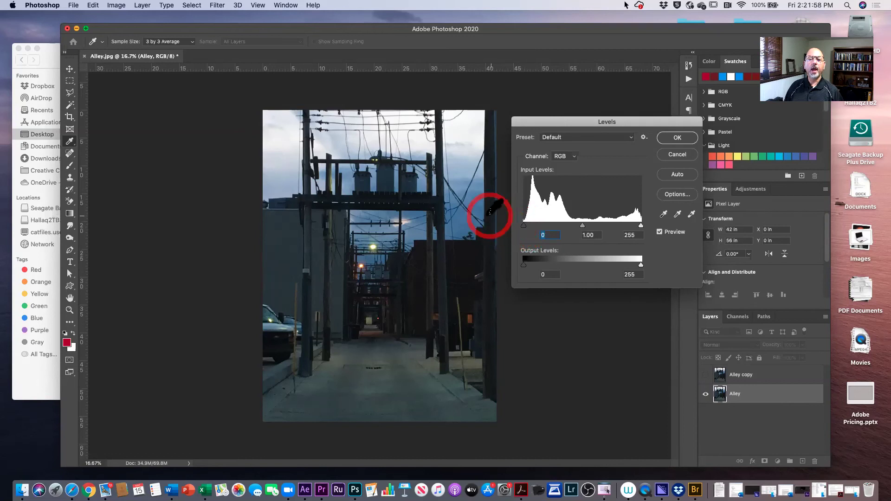
alt+click(522, 222)
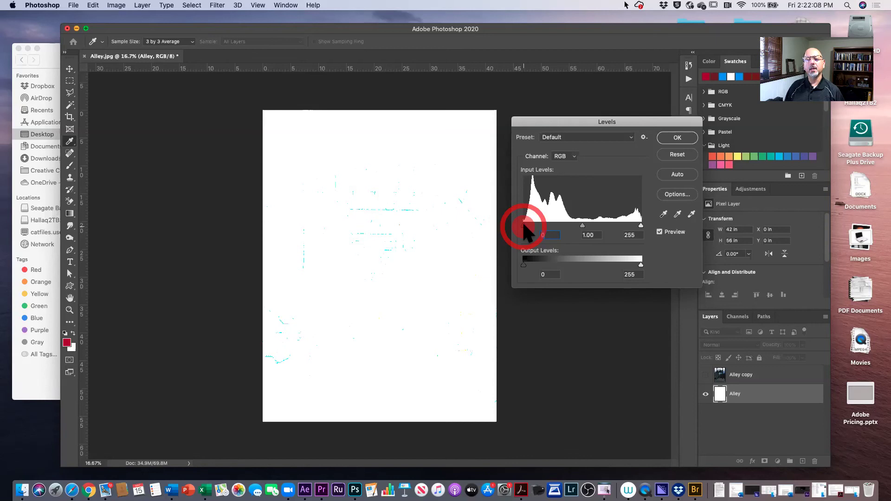
drag(524, 224, 525, 225)
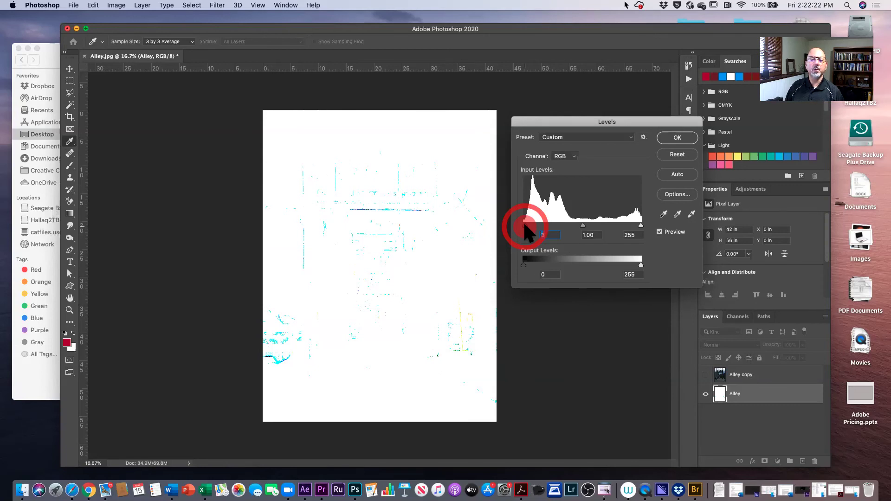
drag(526, 225, 526, 225)
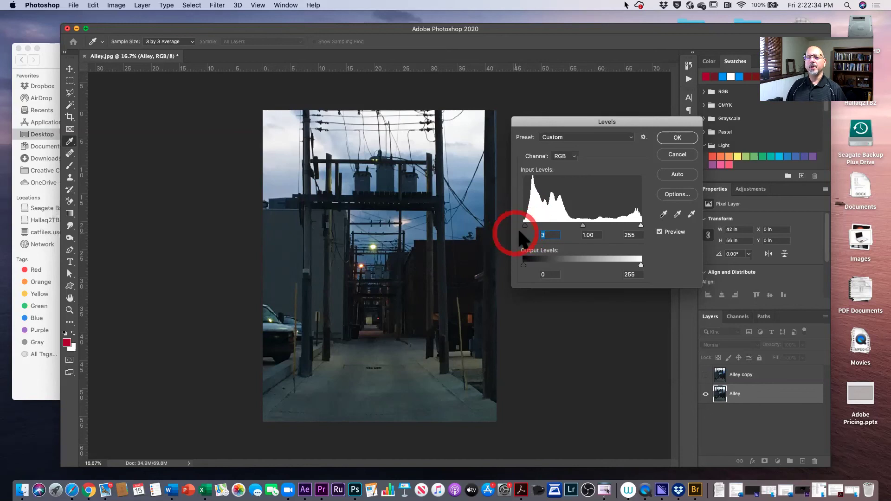
Preview the highlight clipping in Levels and return the white input level to 255.
key(alt)
alt+click(639, 225)
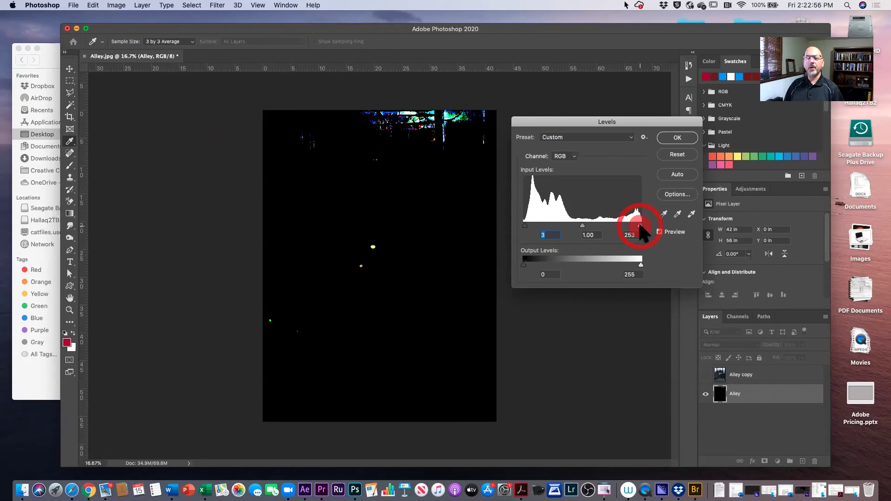
drag(639, 225, 642, 225)
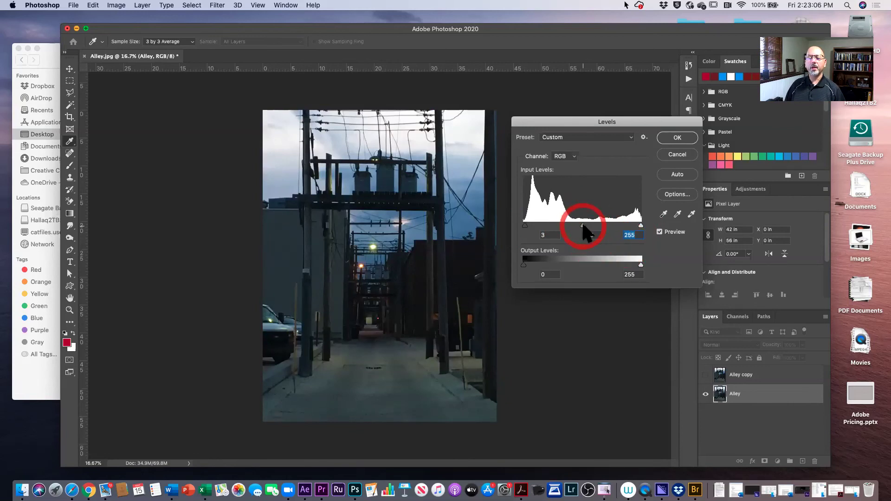
Try a midtone input level of about 1.58, reset it to 1.0 and apply the Levels adjustment.
drag(580, 226, 564, 227)
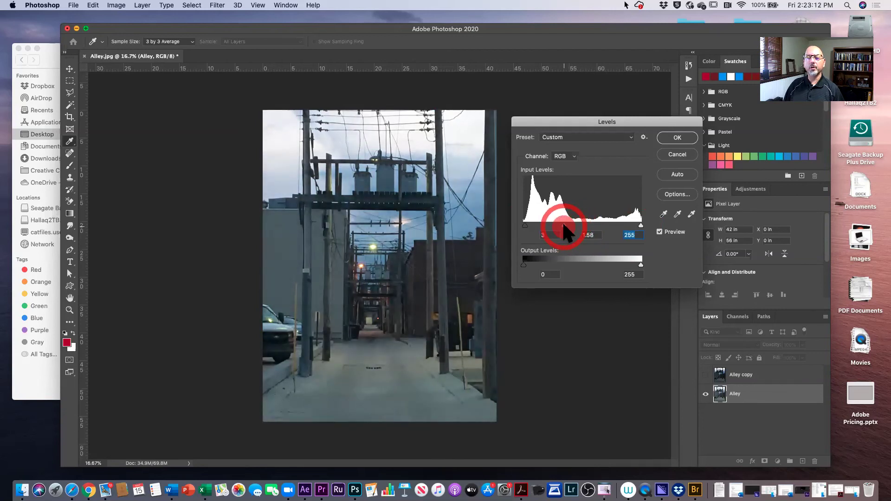
mouse_move(564, 225)
mouse_down()
mouse_move(619, 225)
mouse_move(580, 224)
mouse_up()
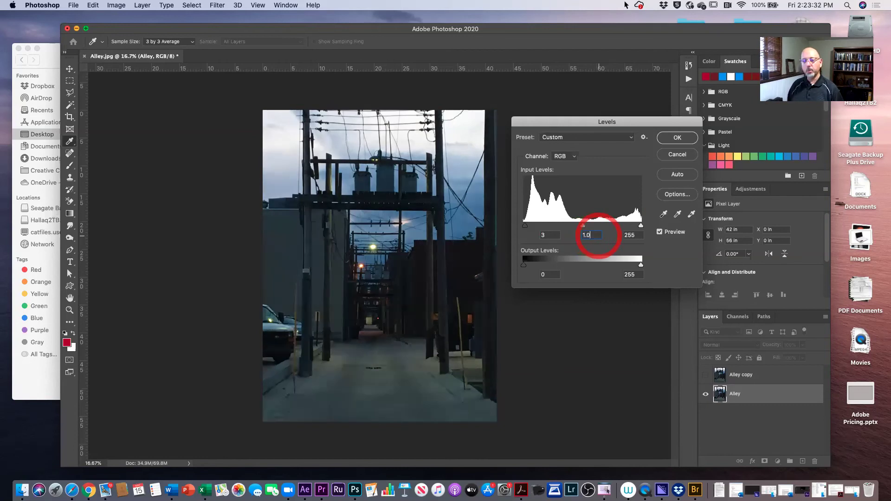
key(Return)
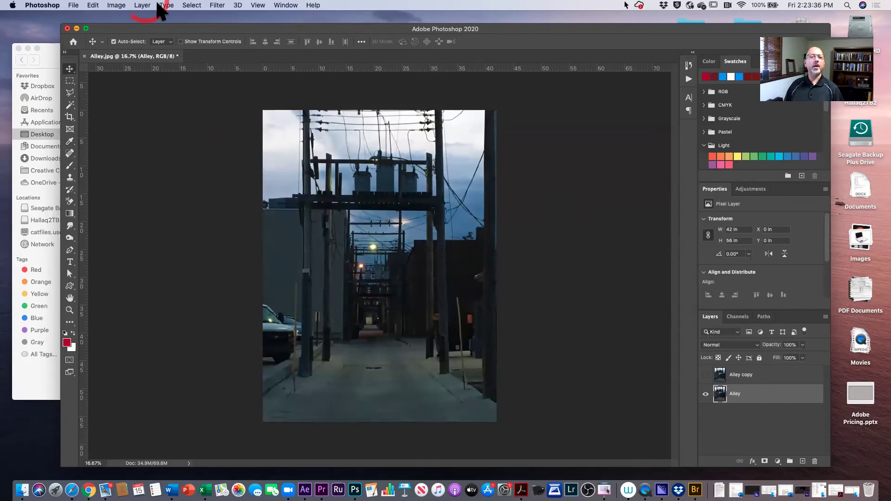
Reopen Levels on the Alley layer, try the output level sliders at 0 and 255, and accept the dialog.
click(116, 6)
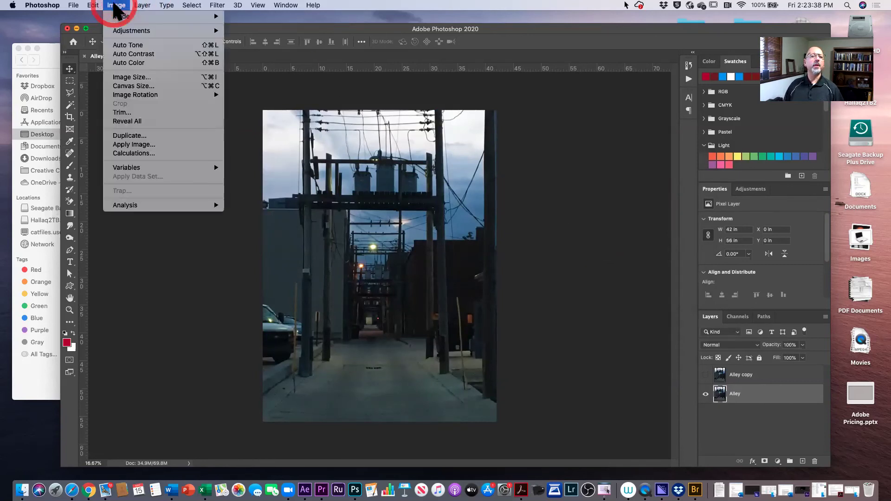
mouse_move(121, 31)
click(244, 39)
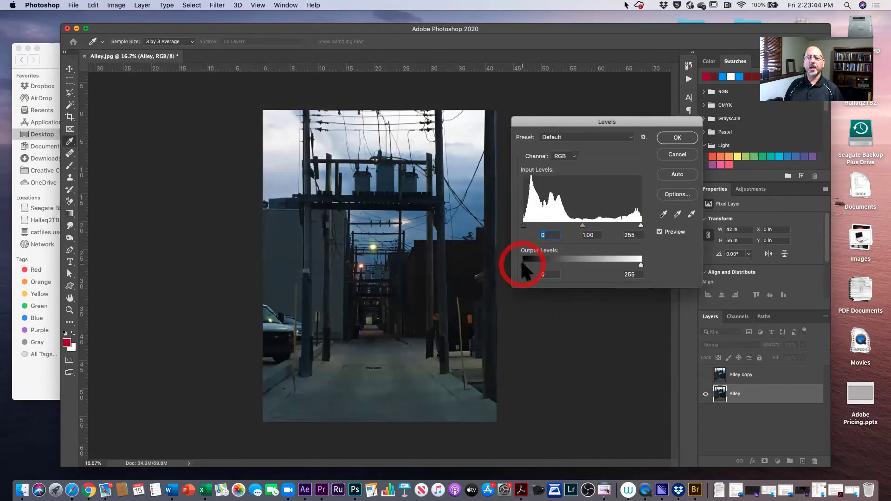
mouse_move(523, 262)
mouse_down()
mouse_move(541, 266)
mouse_move(517, 265)
mouse_up()
mouse_move(641, 266)
mouse_down()
mouse_move(628, 264)
mouse_move(657, 262)
mouse_up()
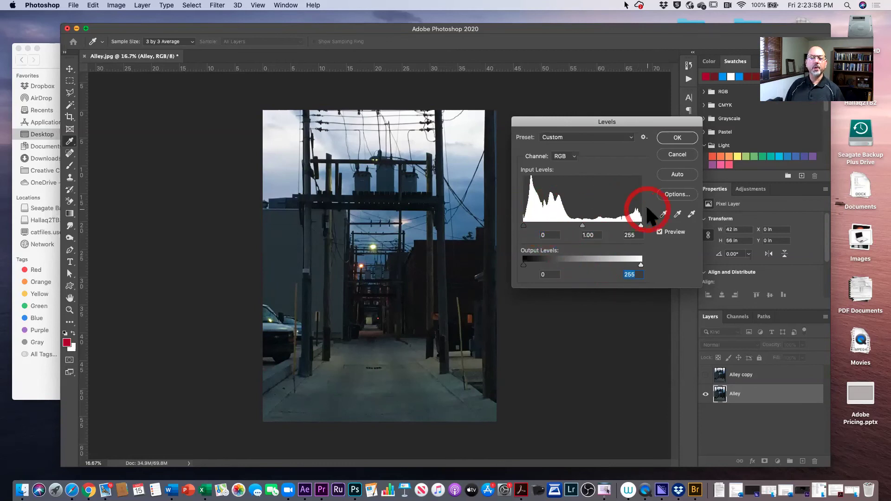
click(674, 136)
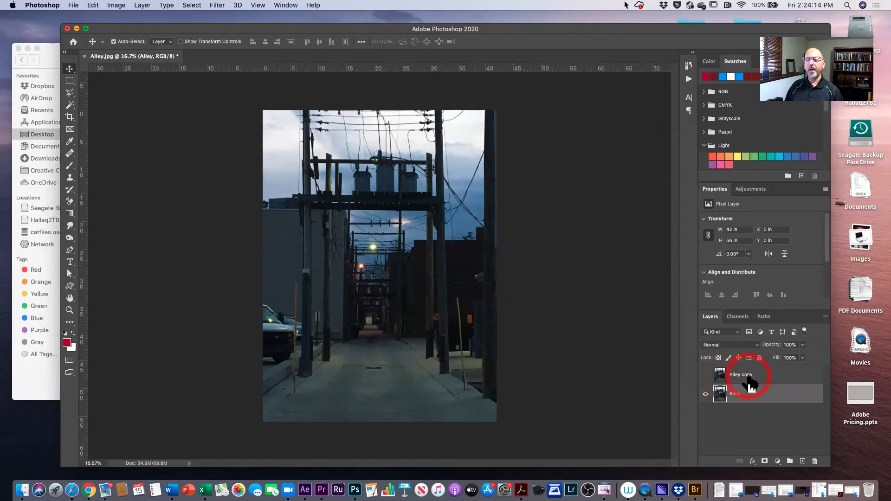
Show and hide the Alley copy layer to compare the original photo with the adjusted Alley layer.
click(707, 375)
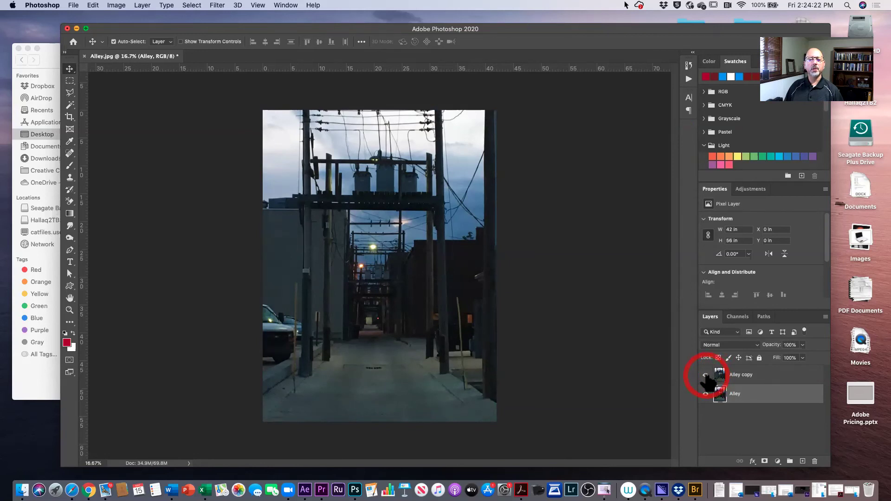
click(706, 375)
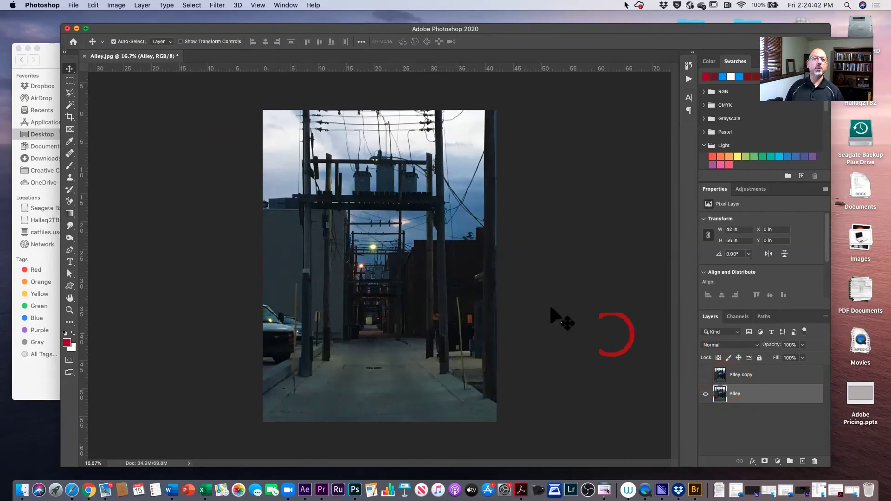
Open Brightness/Contrast on the Alley layer, try brightness values up to the 150 maximum, and set the brightness to 17.
click(116, 5)
mouse_move(132, 34)
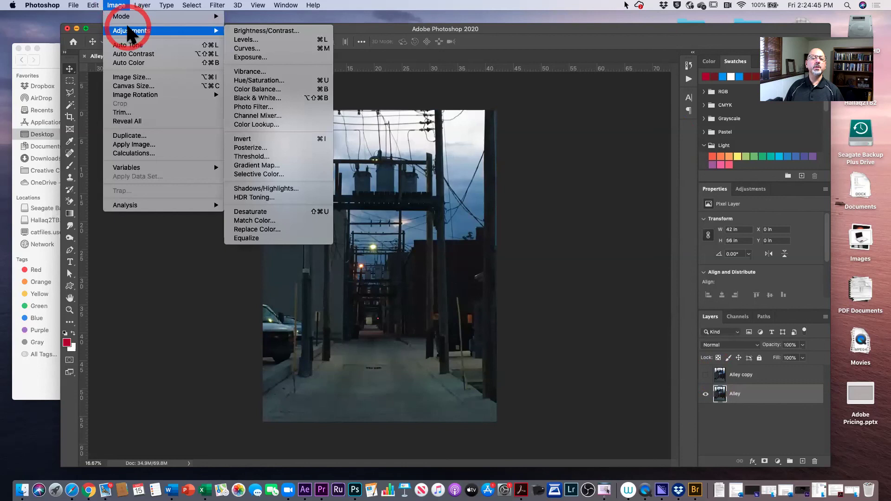
click(267, 30)
click(549, 318)
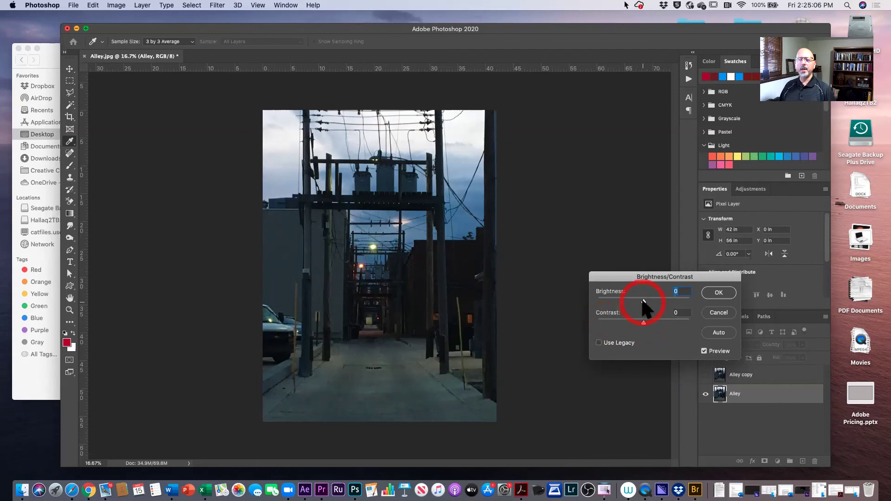
drag(644, 301, 648, 302)
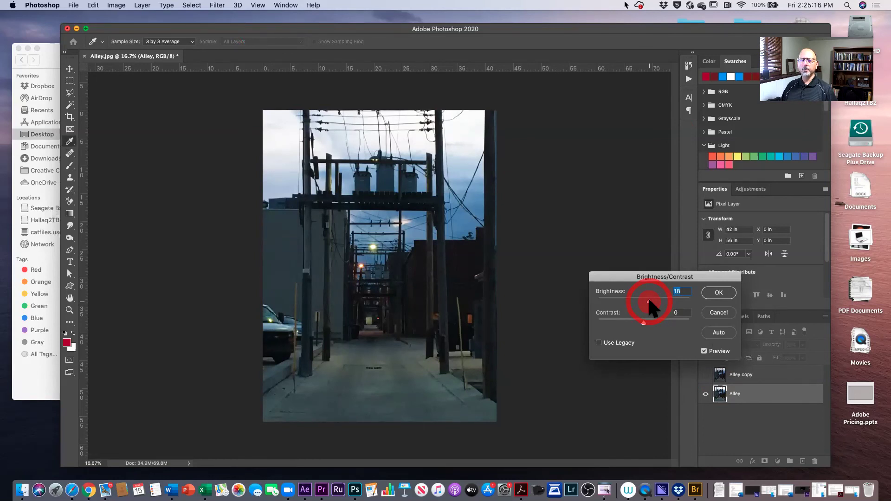
drag(648, 299, 690, 300)
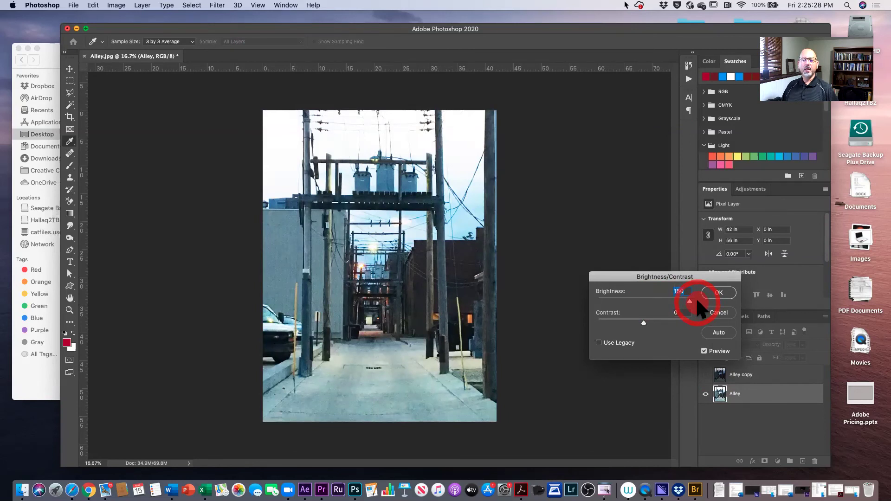
drag(696, 302, 647, 302)
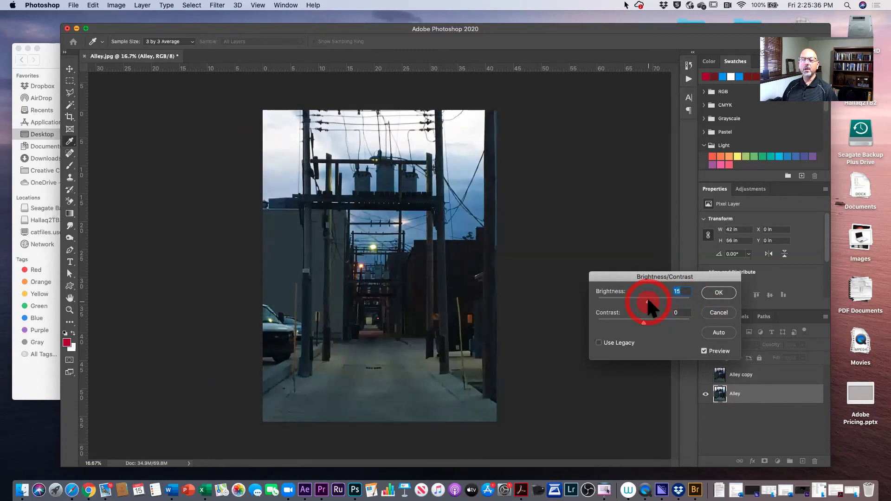
drag(648, 300, 648, 301)
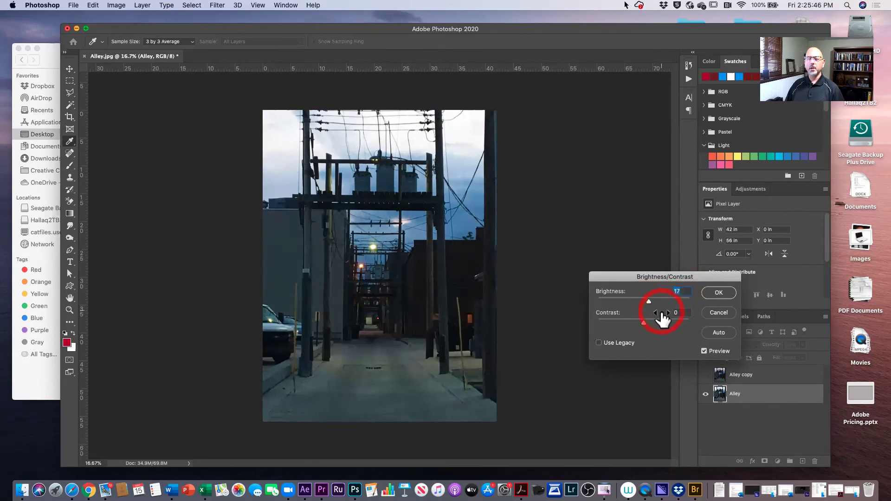
Try a higher contrast of about 41, return the contrast to 0, and apply the Brightness/Contrast adjustment.
drag(643, 322, 661, 323)
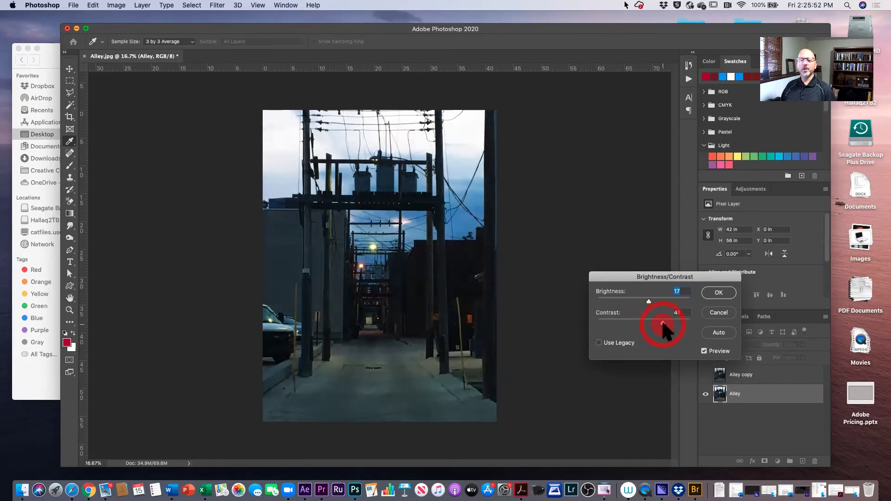
drag(676, 324, 641, 331)
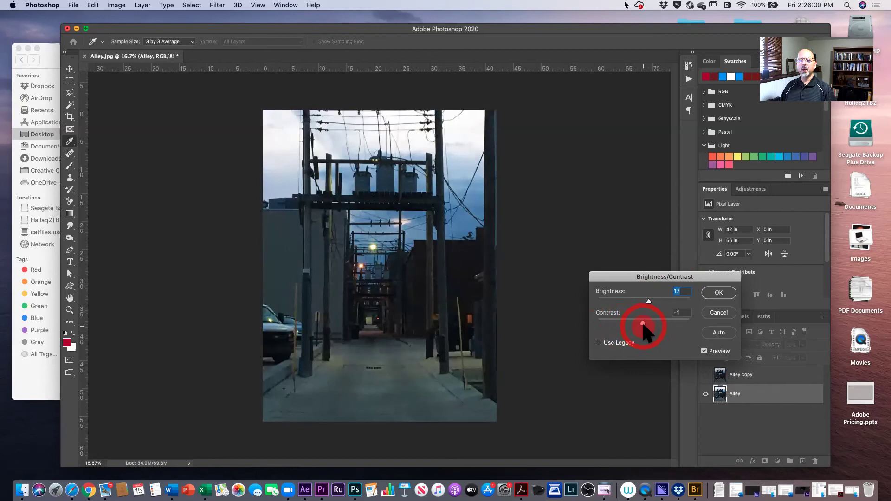
drag(643, 323, 644, 325)
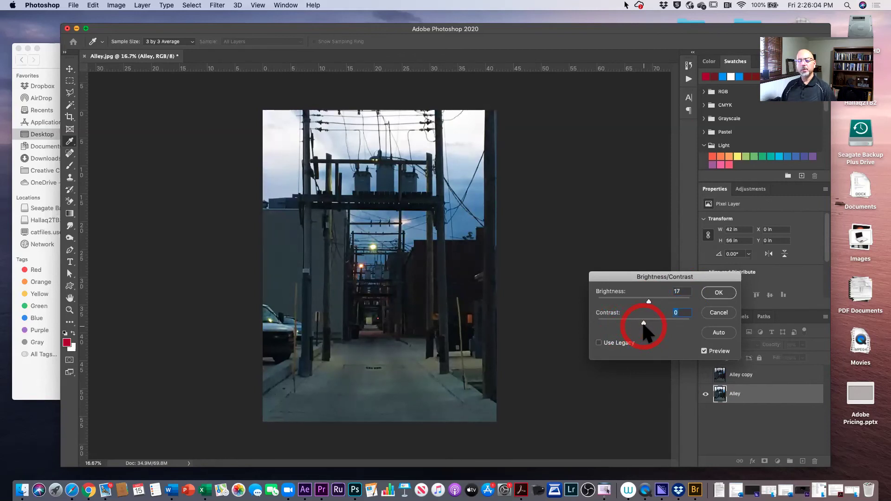
click(717, 293)
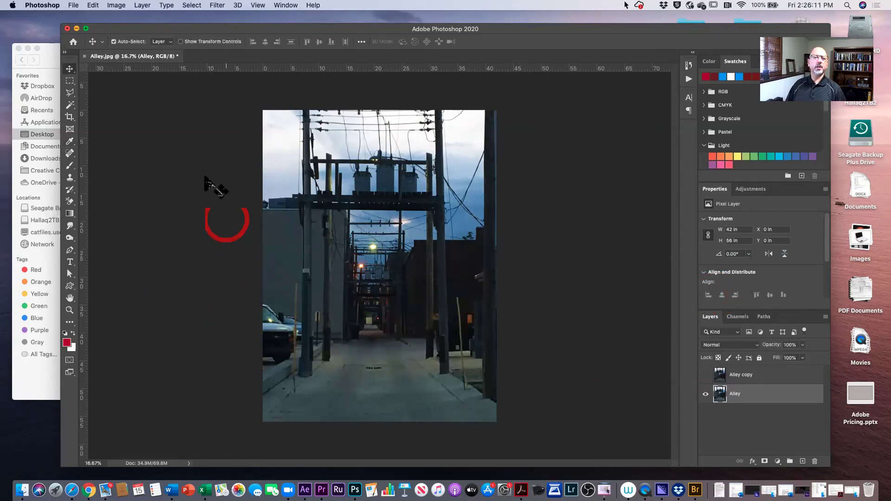
Apply an Exposure adjustment of +0.38 to the Alley layer.
click(116, 5)
mouse_move(130, 31)
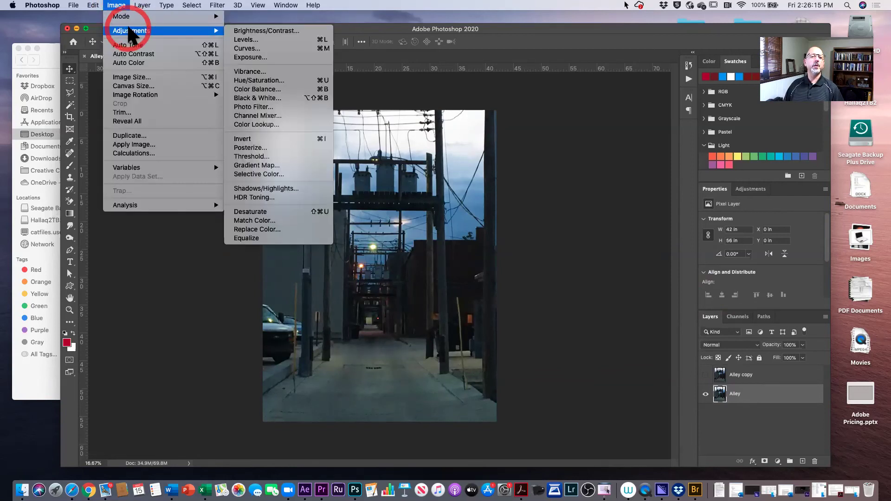
click(285, 57)
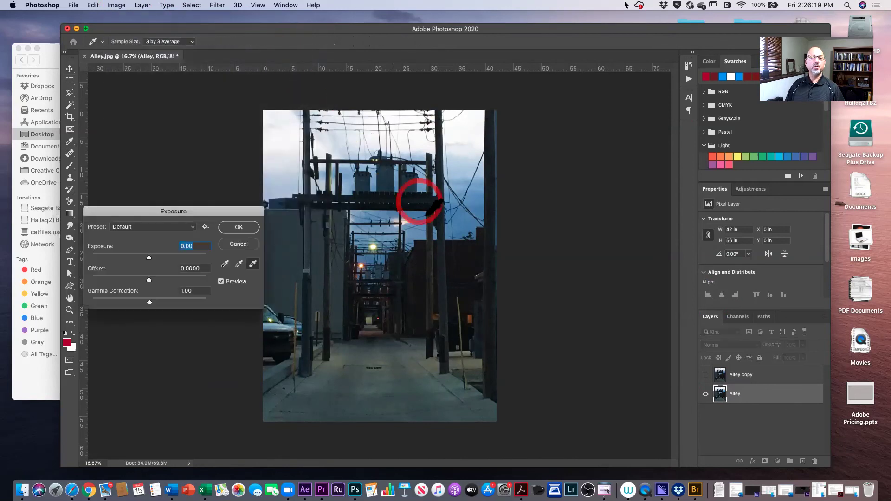
drag(149, 254, 154, 255)
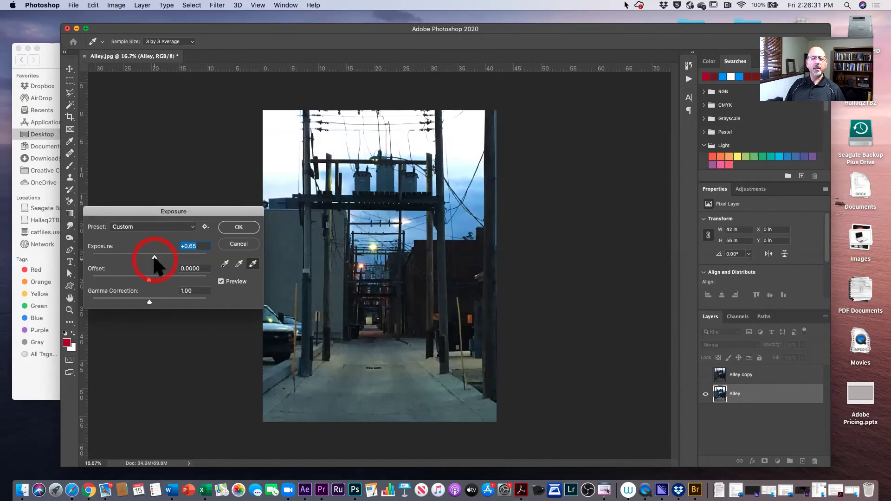
drag(153, 258, 152, 258)
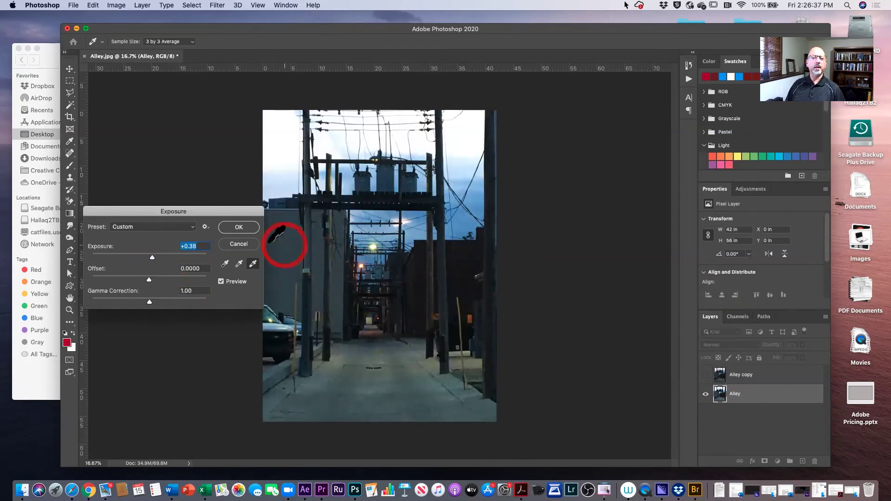
click(239, 229)
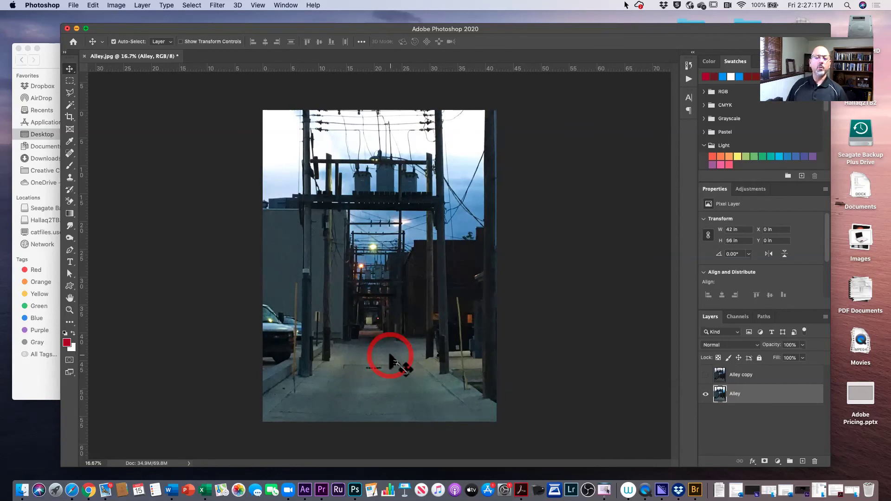
Open the Vibrance adjustment on the Alley layer and set the vibrance to +62.
click(116, 5)
click(117, 5)
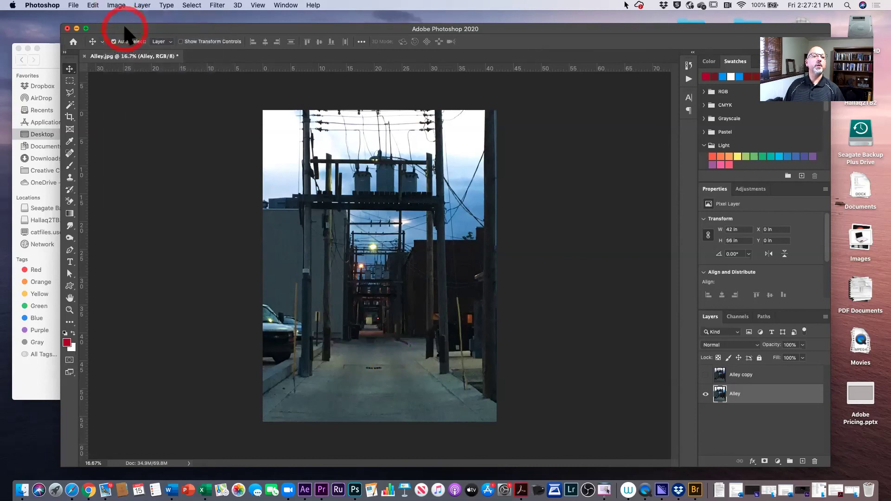
click(117, 5)
mouse_move(122, 30)
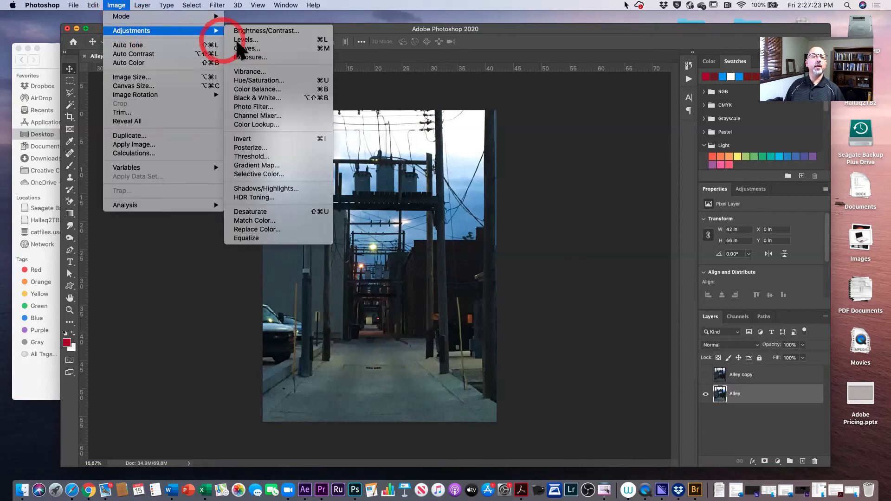
click(292, 72)
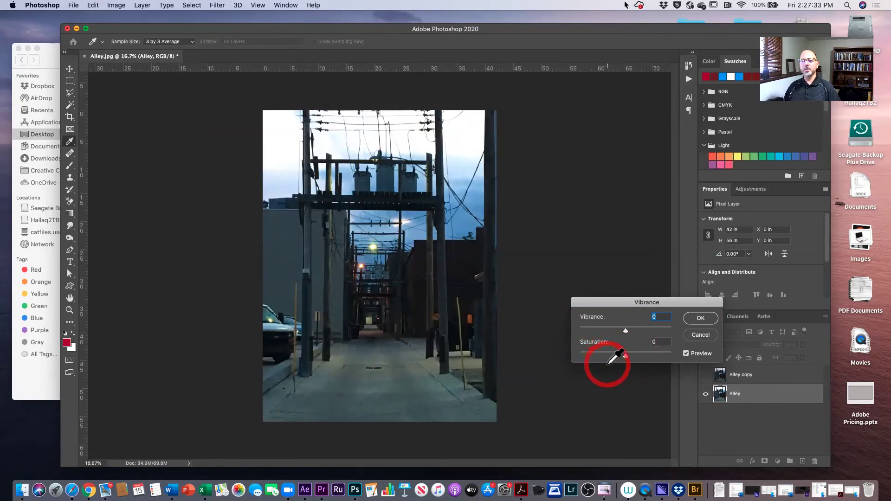
drag(625, 328, 624, 329)
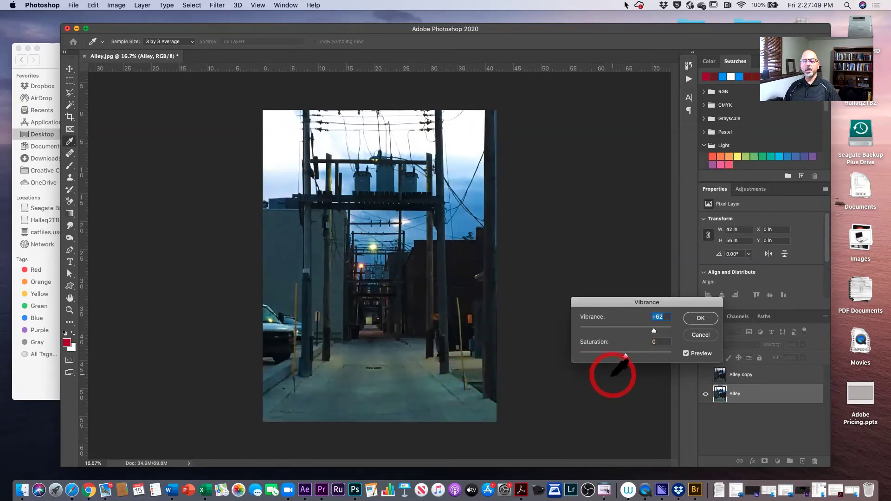
Apply the Vibrance adjustment with saturation at +24, and show and hide the Alley copy layer to compare with the original.
drag(626, 357, 627, 357)
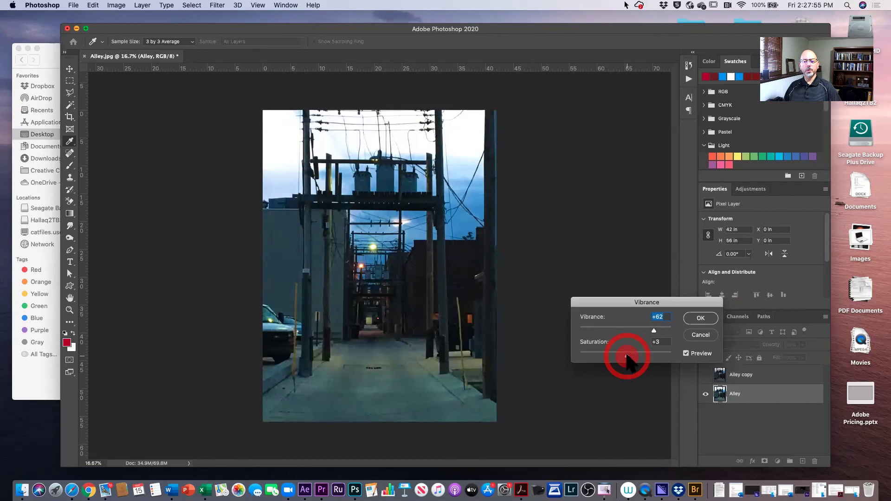
drag(627, 357, 681, 362)
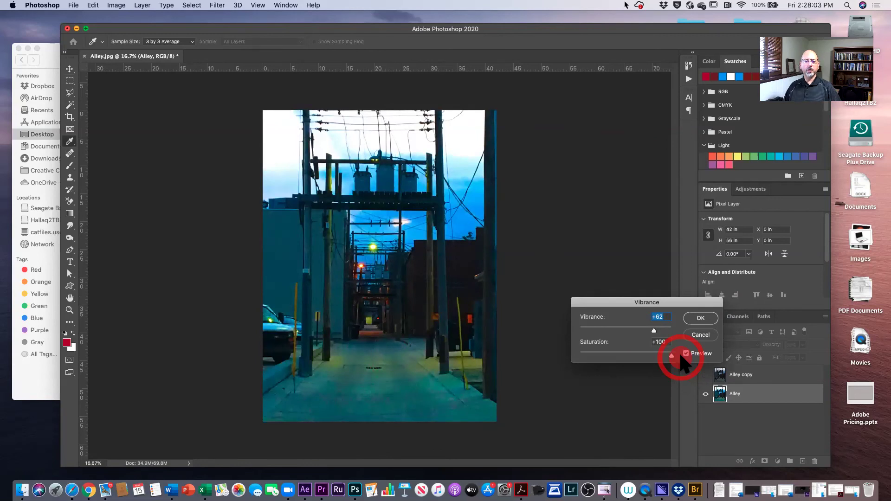
drag(672, 356, 636, 357)
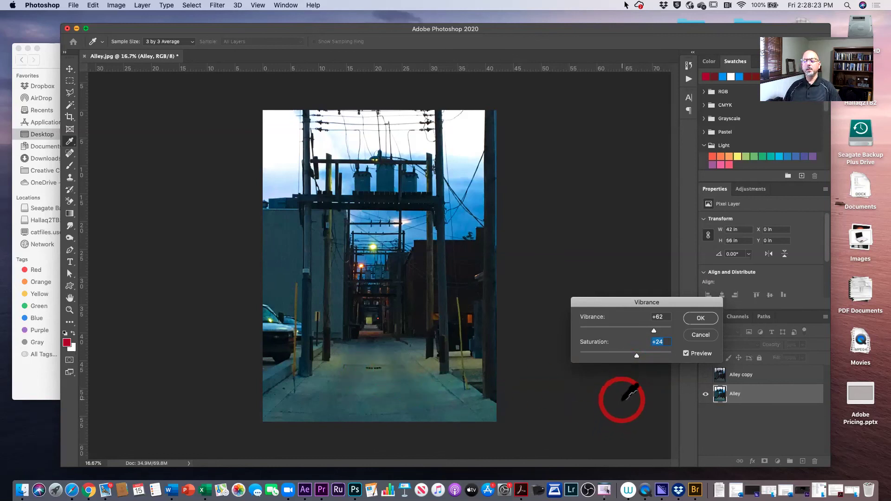
click(696, 317)
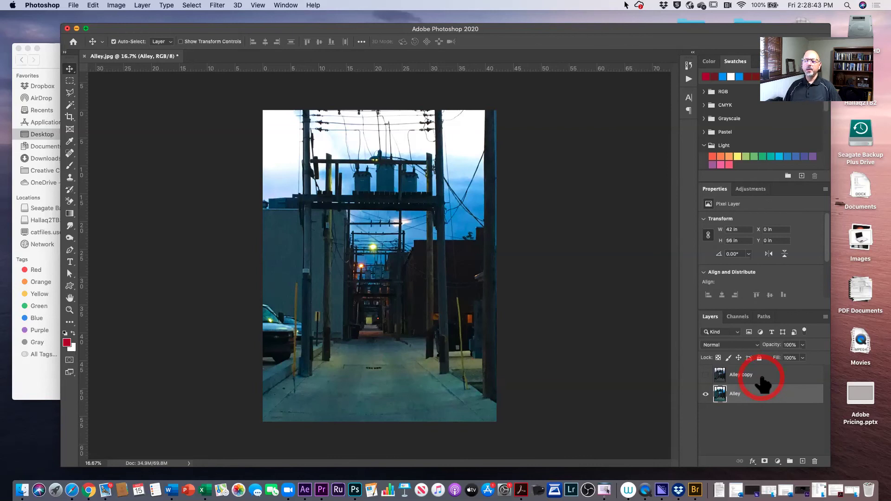
click(706, 375)
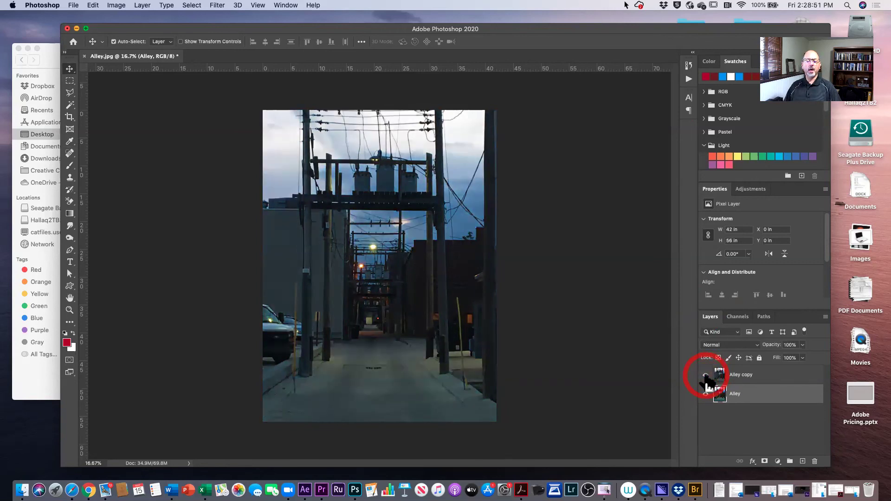
click(706, 375)
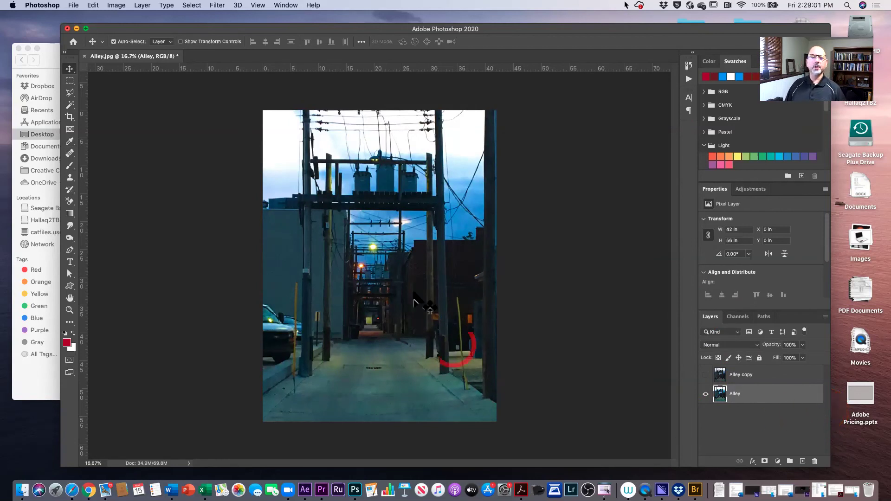
Open Hue/Saturation on the Alley layer, try a hue shift of +94 and return the hue to 0.
click(118, 6)
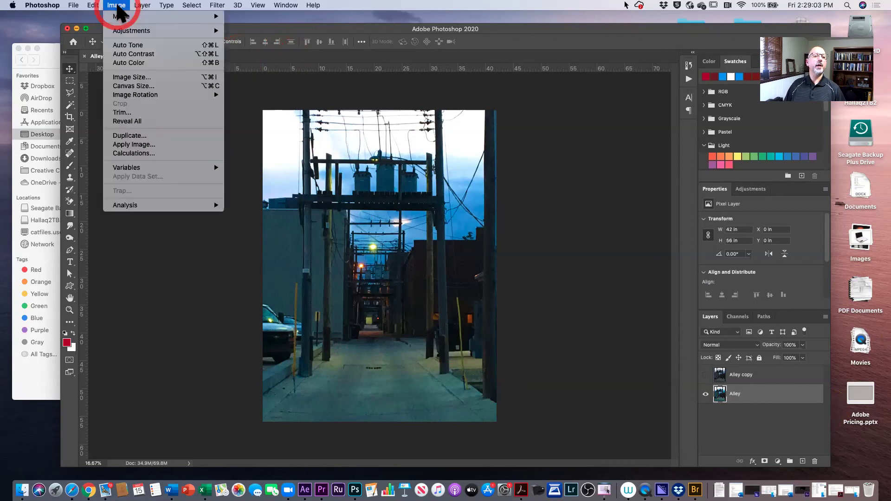
mouse_move(135, 31)
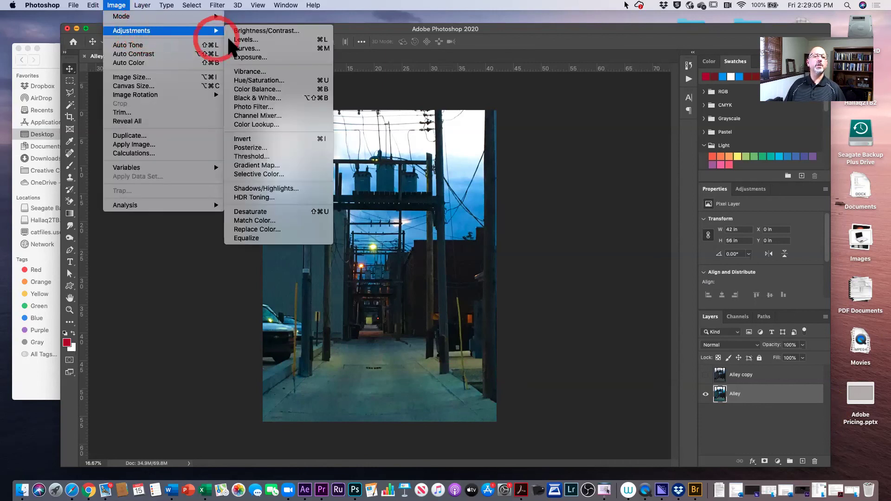
click(284, 81)
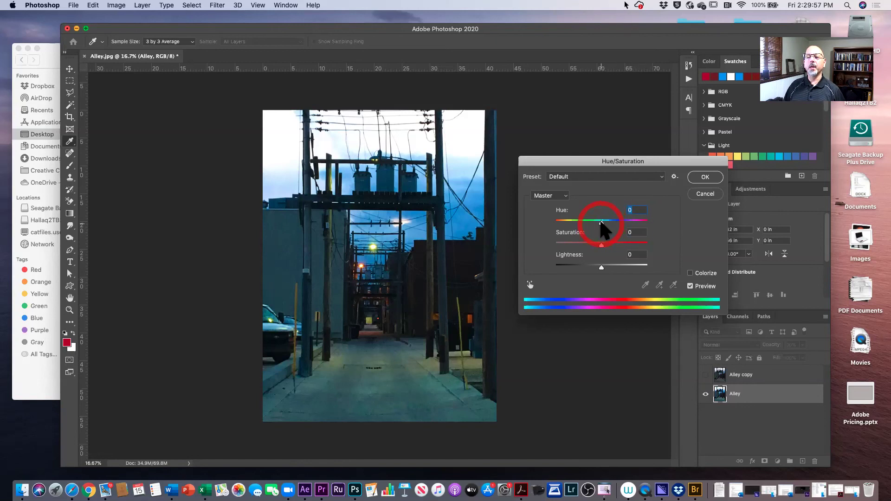
drag(600, 221, 631, 222)
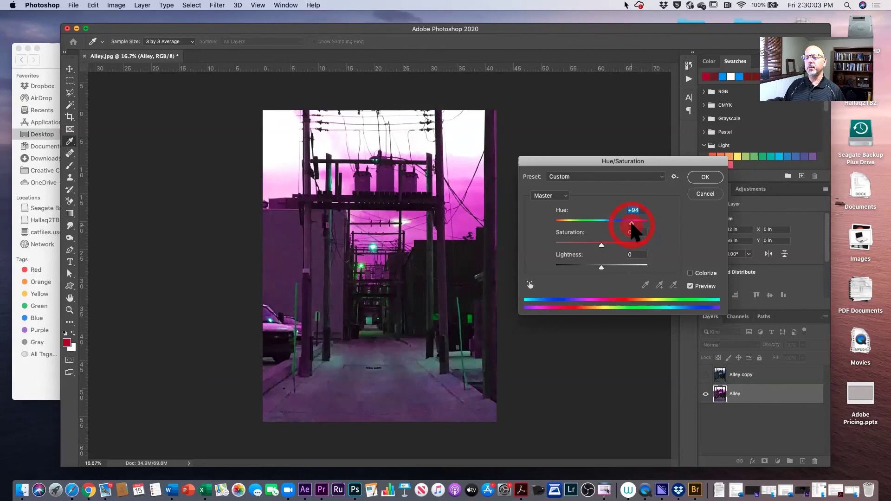
drag(630, 220, 601, 220)
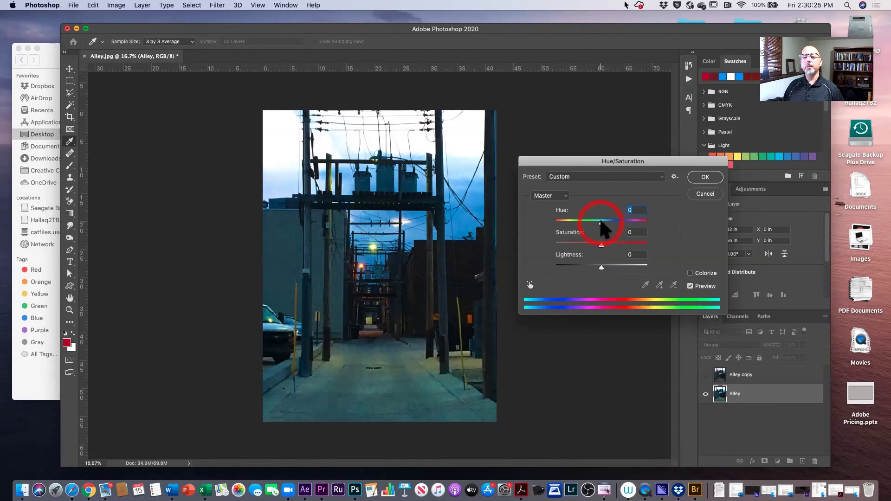
Set the hue to +7 and the lightness to 0, and apply the Hue/Saturation adjustment.
drag(601, 223, 603, 223)
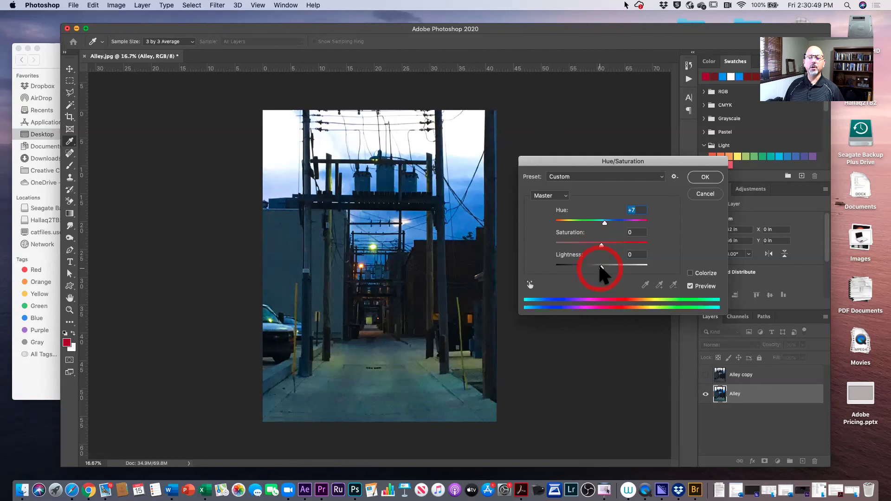
mouse_move(600, 266)
mouse_down()
mouse_move(564, 268)
mouse_move(639, 268)
mouse_move(600, 267)
mouse_up()
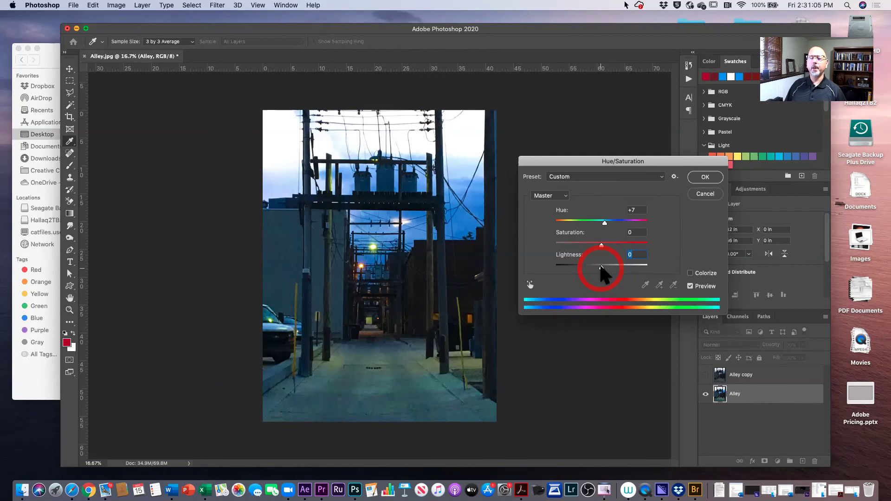
click(704, 178)
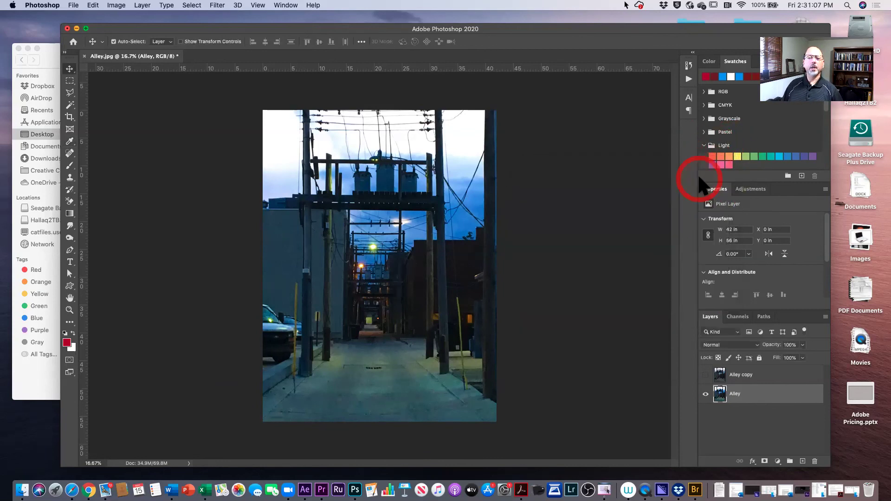
Open the Color Balance adjustment on the Alley layer and set the midtones' yellow-blue level to +5.
click(116, 5)
click(129, 31)
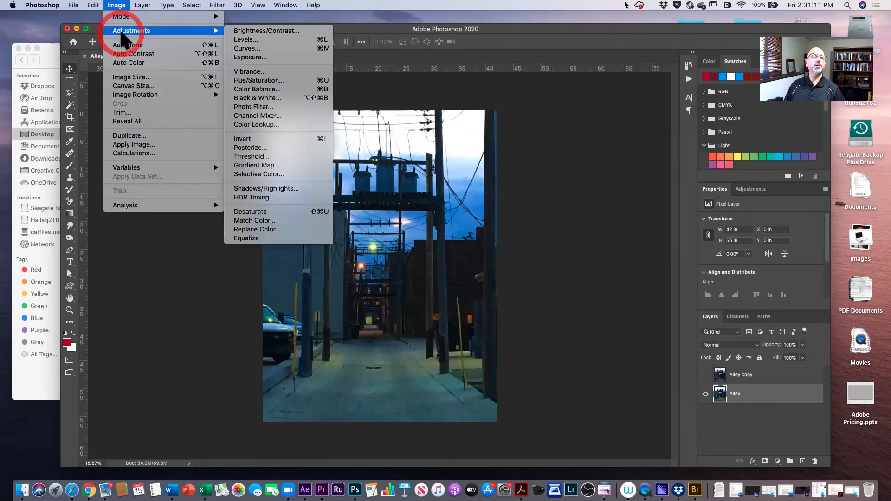
click(294, 88)
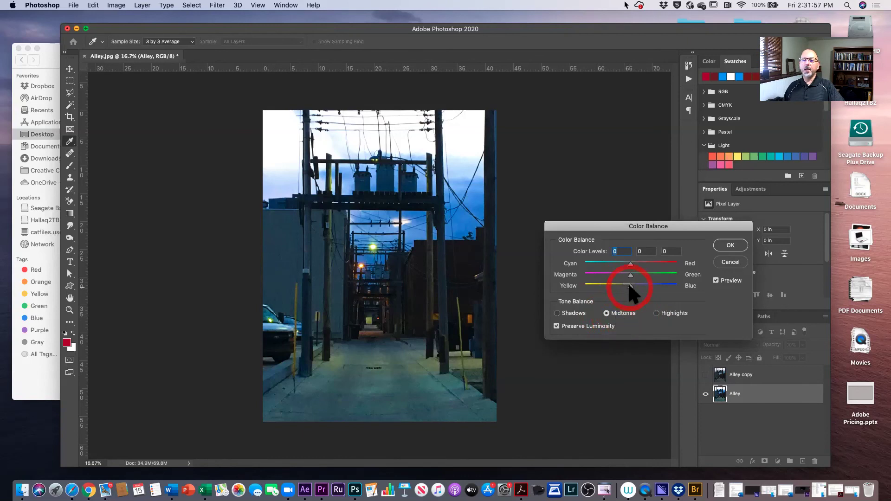
drag(630, 285, 632, 288)
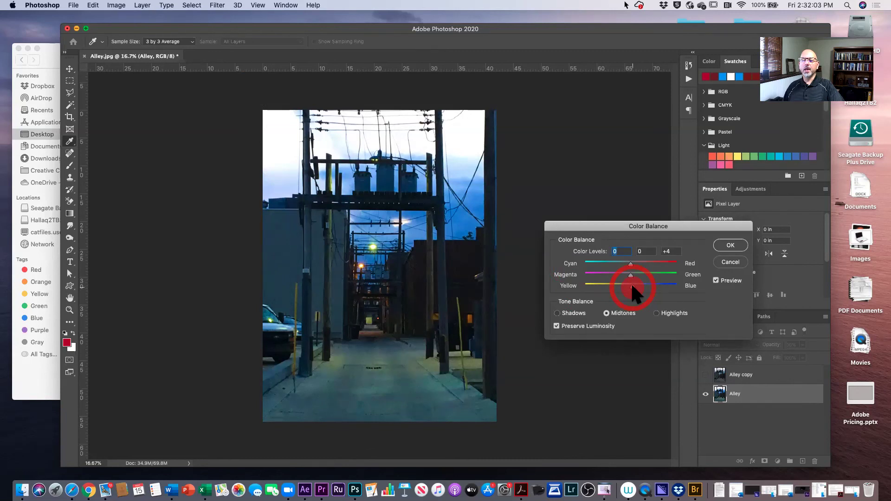
drag(633, 288, 633, 288)
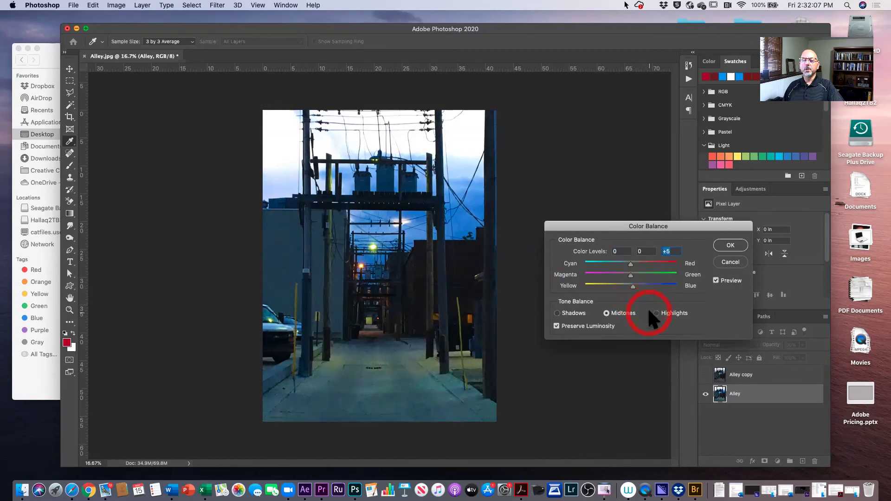
Set the yellow-blue level to +18 for shadows and -31 for highlights, and apply the Color Balance adjustment.
click(564, 313)
drag(630, 286, 639, 285)
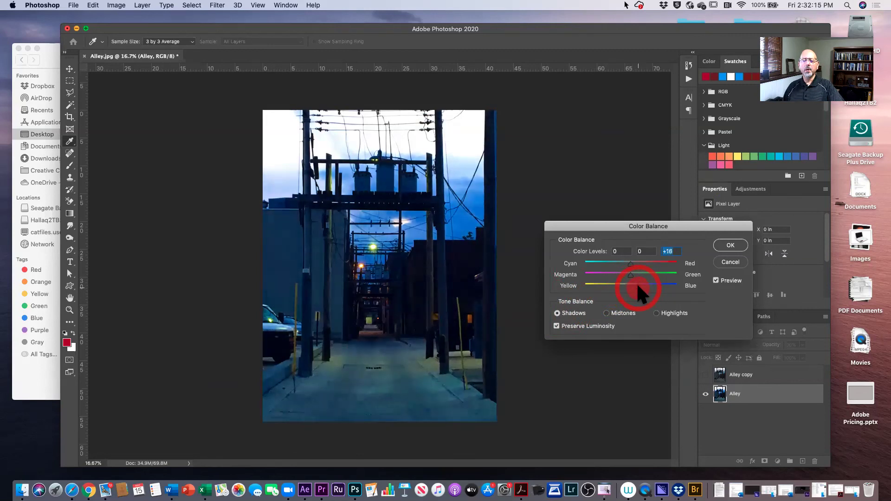
click(656, 313)
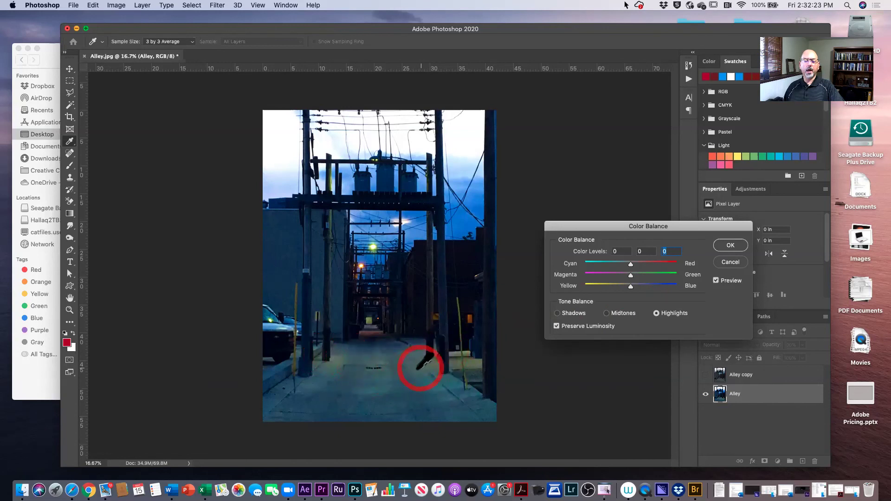
click(629, 286)
drag(629, 286, 615, 286)
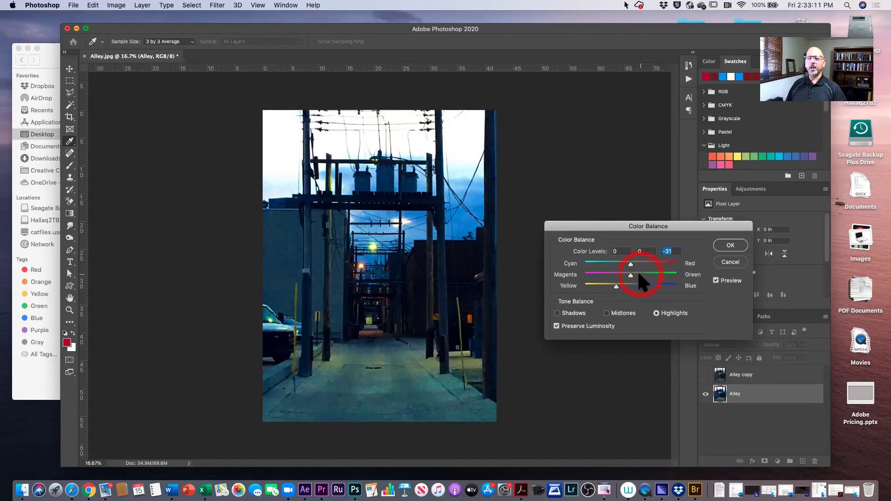
click(724, 242)
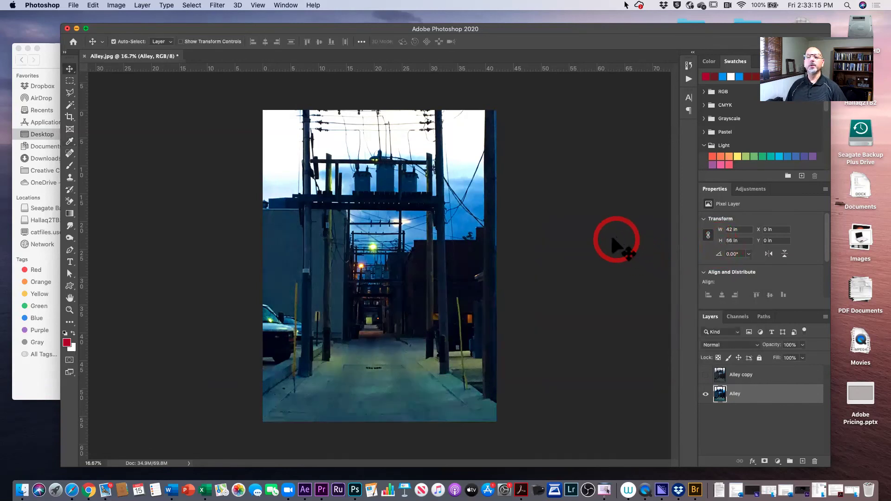
click(92, 5)
mouse_move(113, 5)
mouse_move(119, 35)
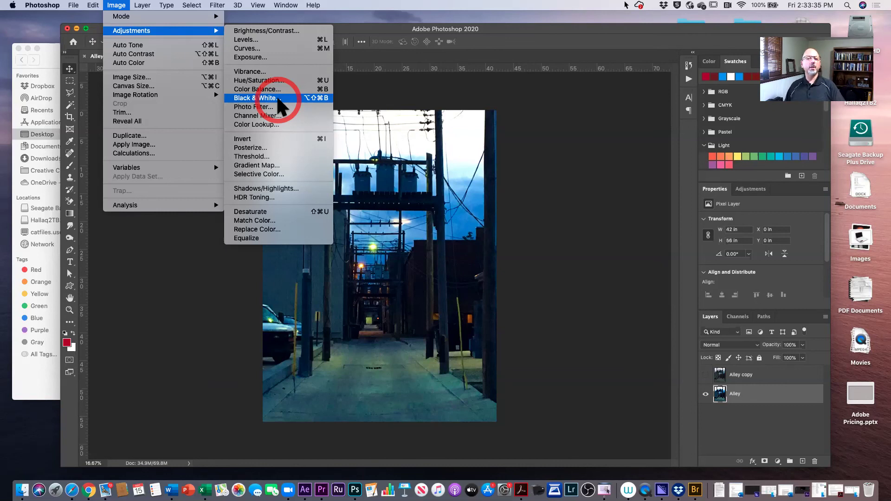
click(279, 108)
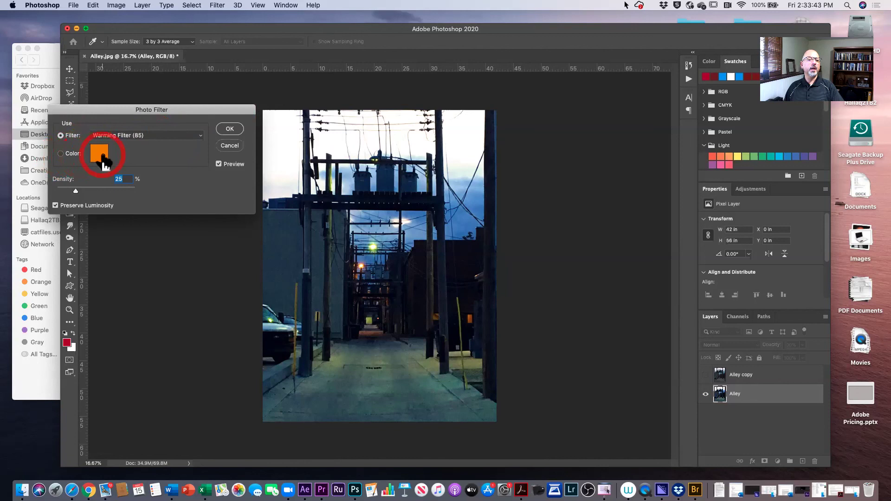
click(196, 134)
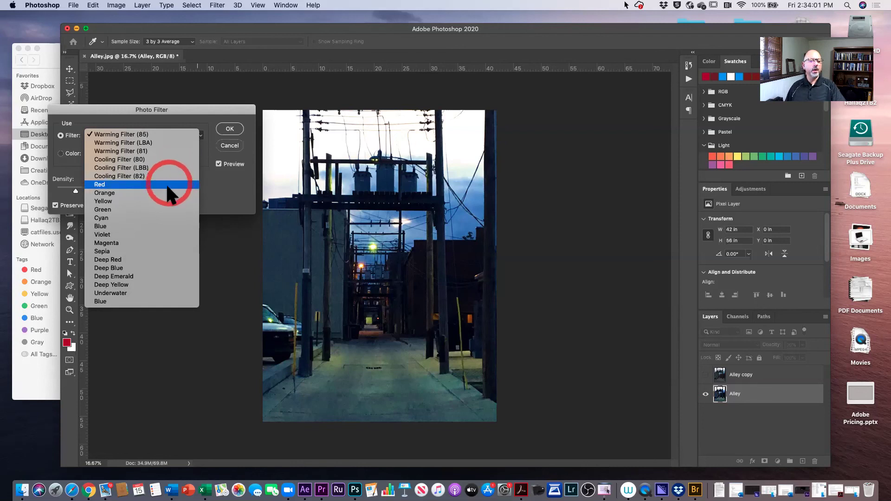
click(146, 226)
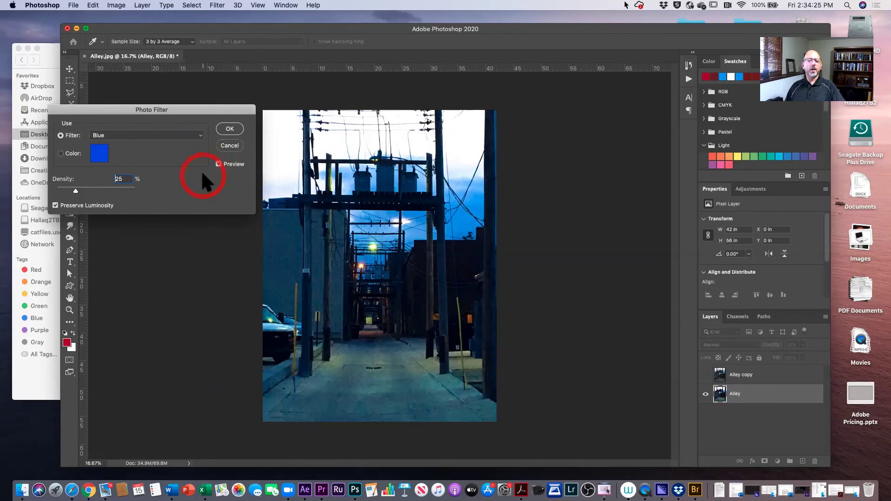
click(229, 146)
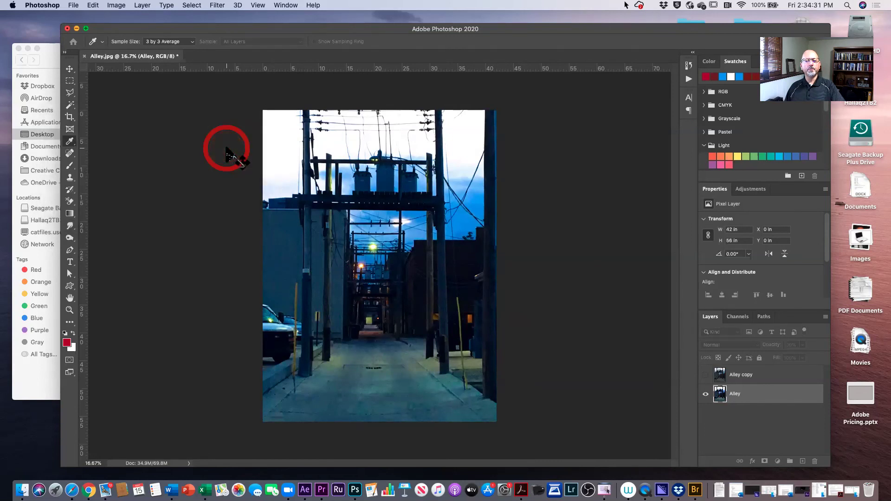
key(v)
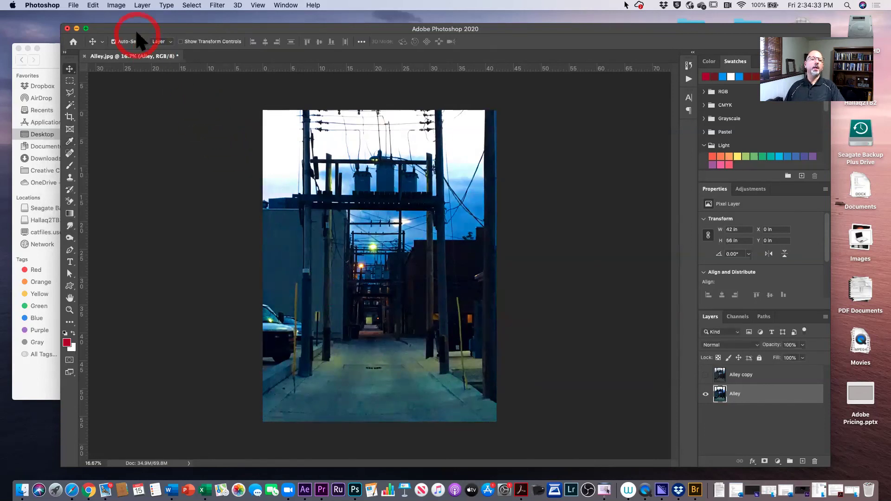
Apply a Blue photo filter at 25% density to the Alley layer, and show and hide the Alley copy layer to compare.
click(116, 5)
mouse_move(125, 30)
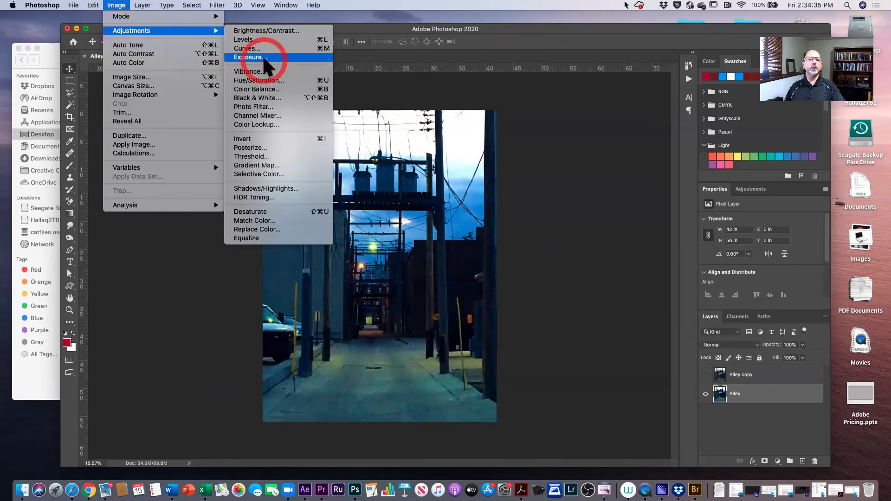
click(268, 107)
click(177, 135)
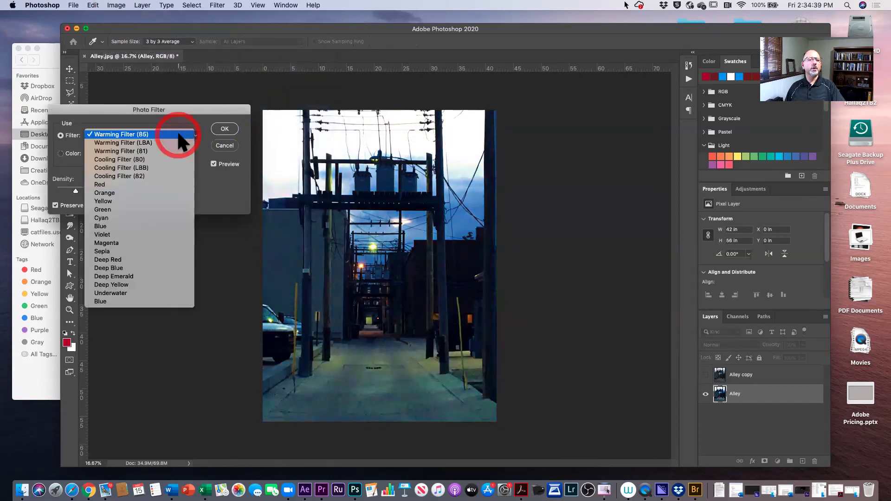
click(144, 226)
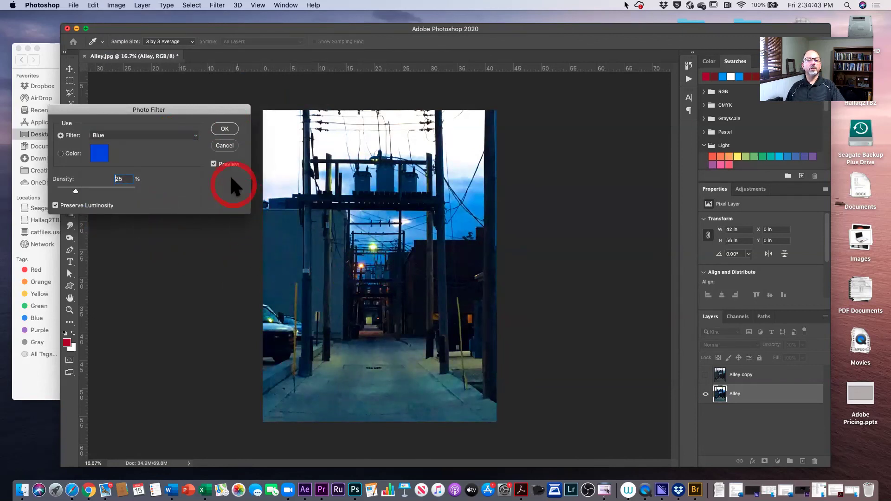
click(224, 131)
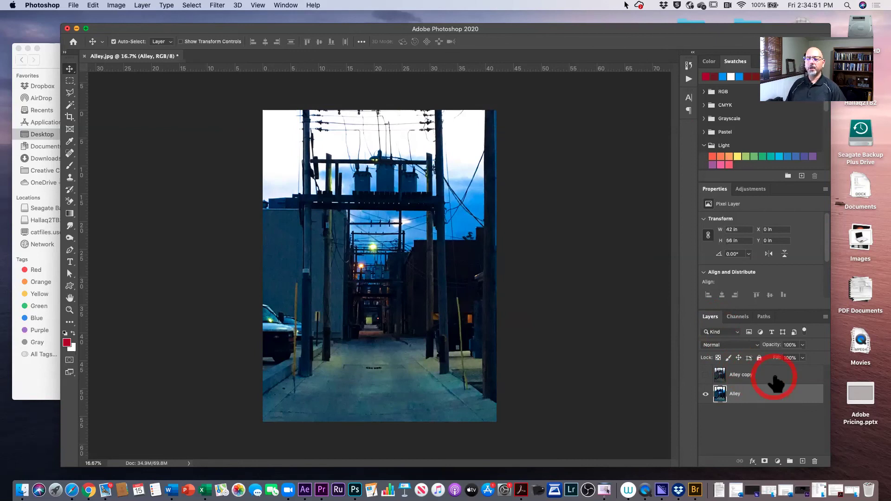
click(706, 375)
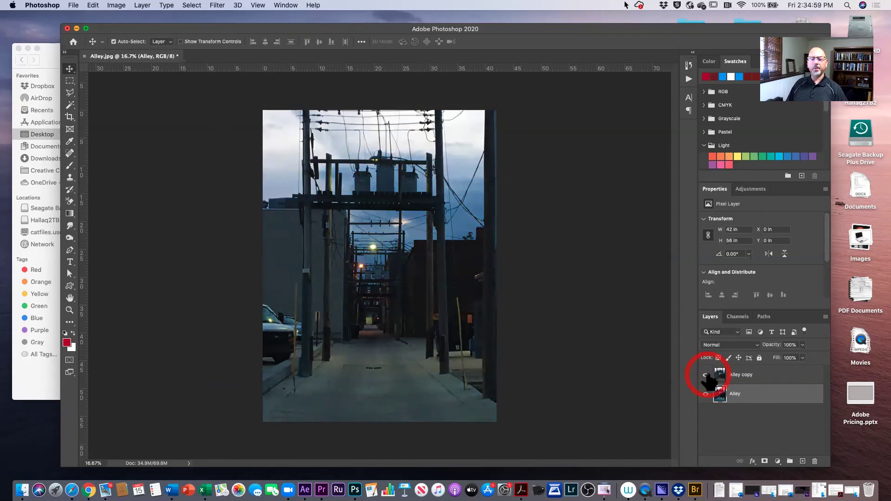
click(705, 375)
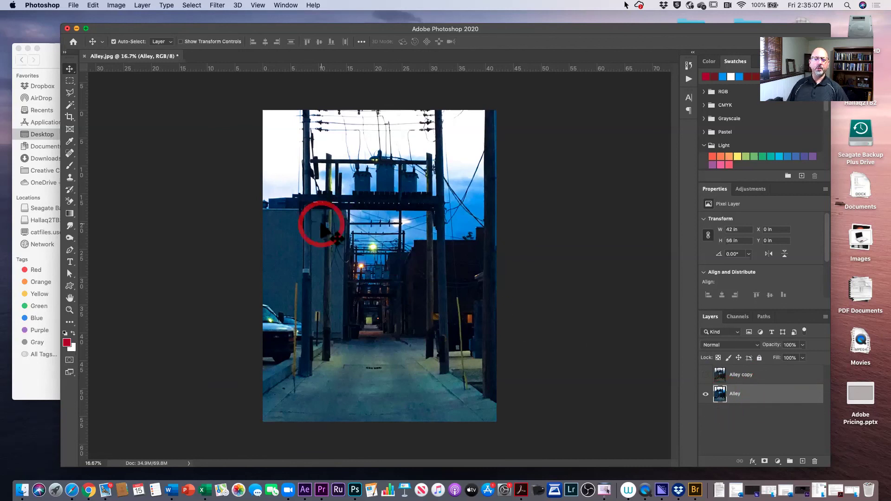
Try the Invert adjustment on the Alley layer and invert the colors back.
click(116, 5)
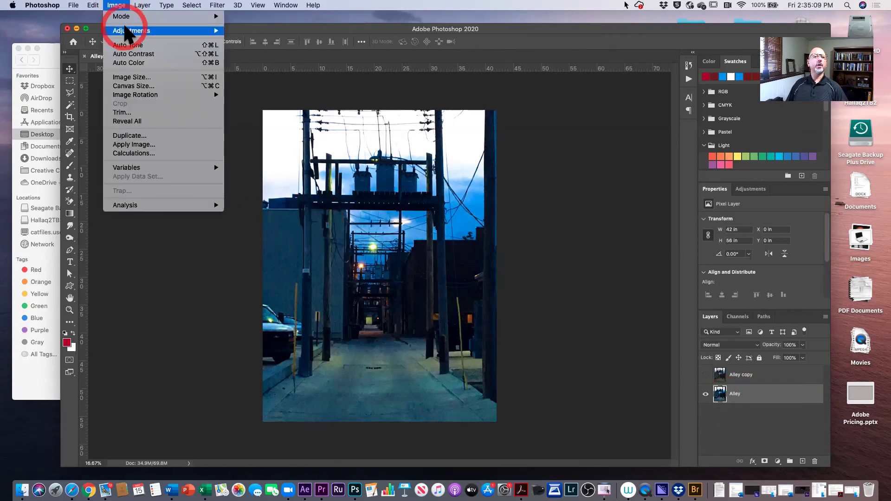
mouse_move(124, 30)
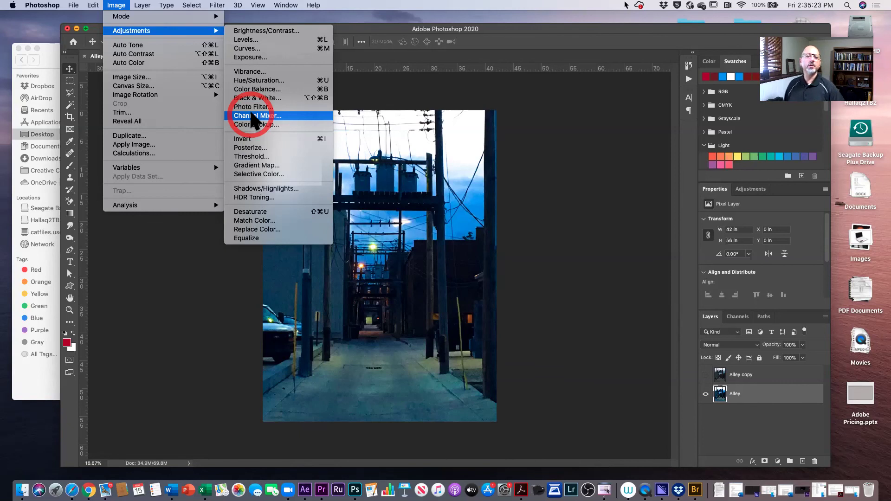
click(274, 138)
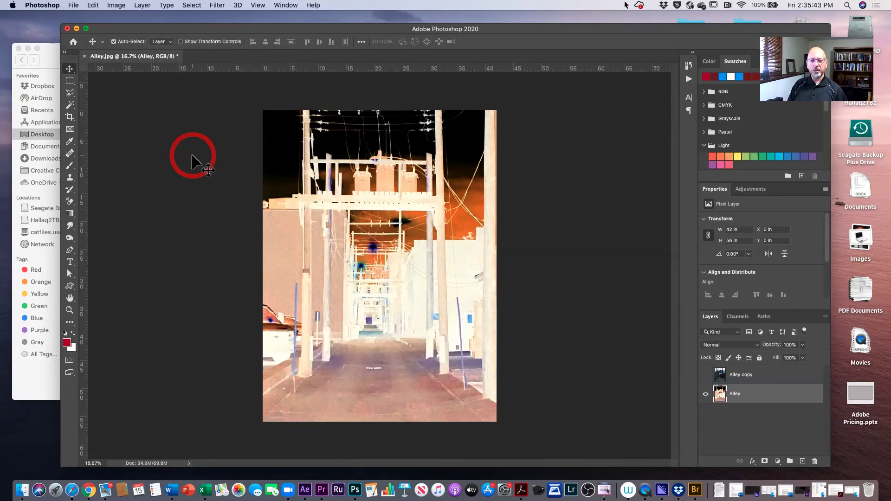
key(super)
key(super+i)
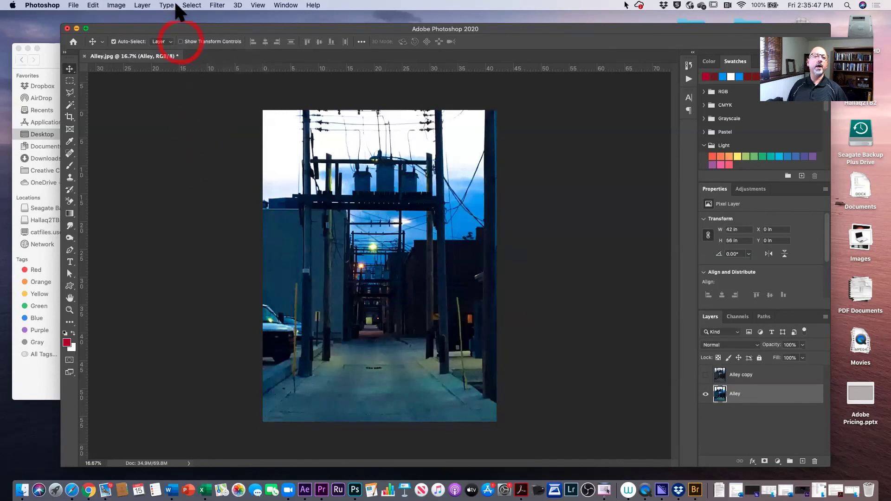
Apply Shadows/Highlights to the Alley layer with shadows at 19% and highlights at 1%, and compare it with the Alley copy layer.
click(122, 6)
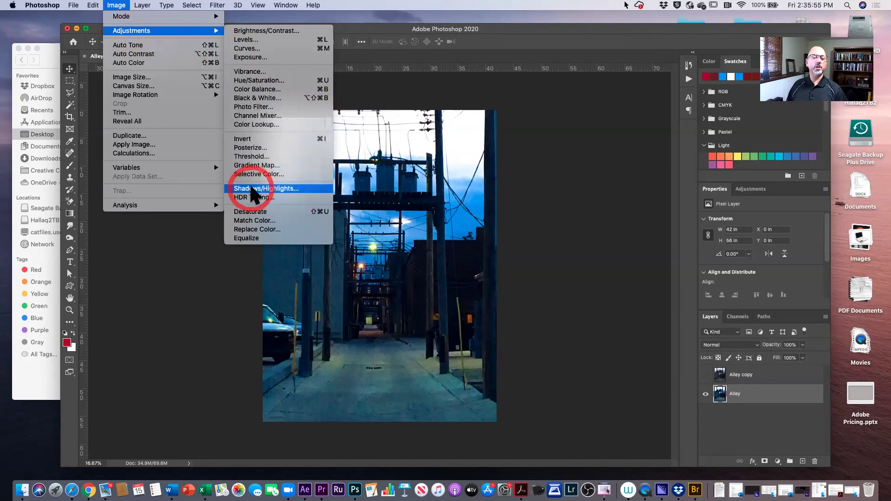
click(280, 190)
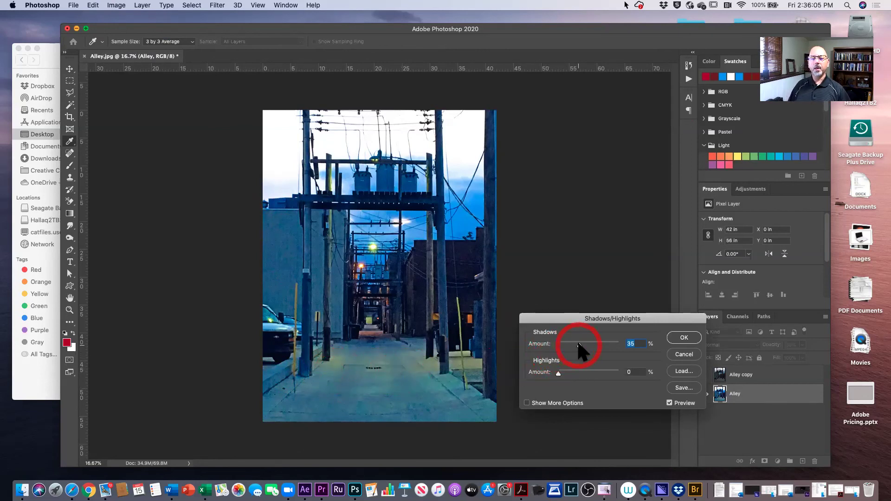
drag(578, 344, 573, 345)
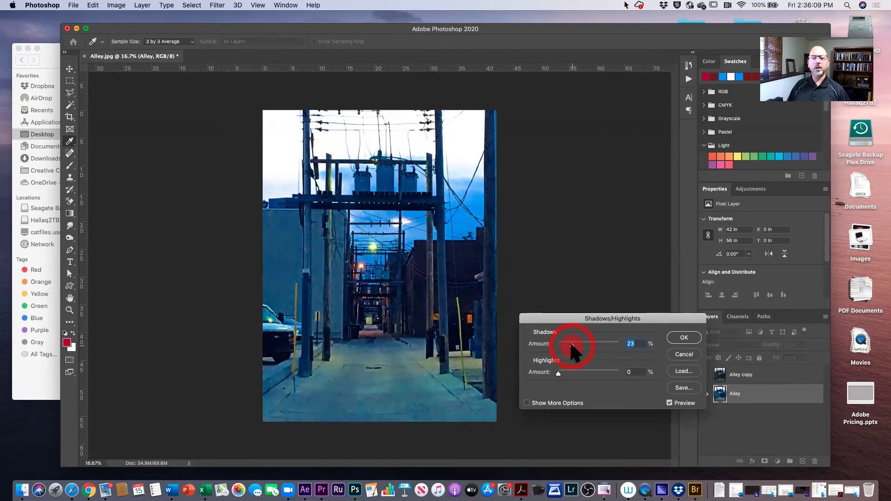
drag(569, 342, 568, 342)
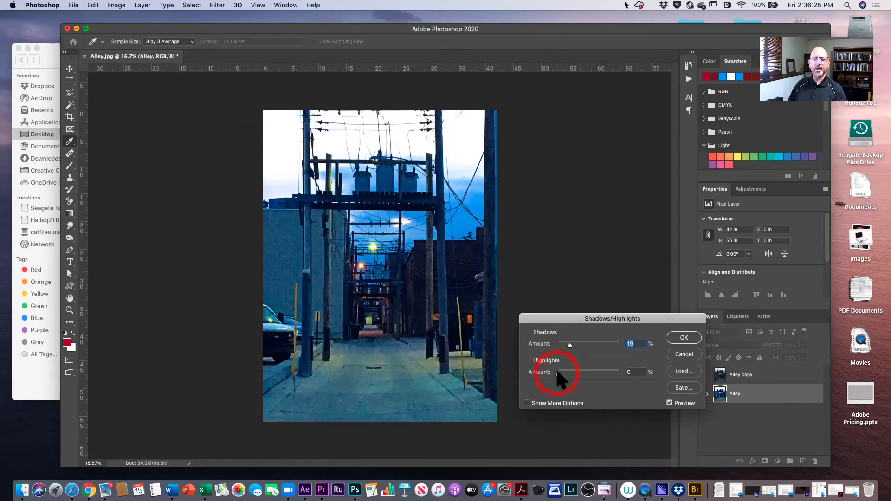
mouse_move(557, 372)
mouse_down()
mouse_move(620, 372)
mouse_move(544, 373)
mouse_move(639, 373)
mouse_move(550, 372)
mouse_move(595, 373)
mouse_move(556, 377)
mouse_up()
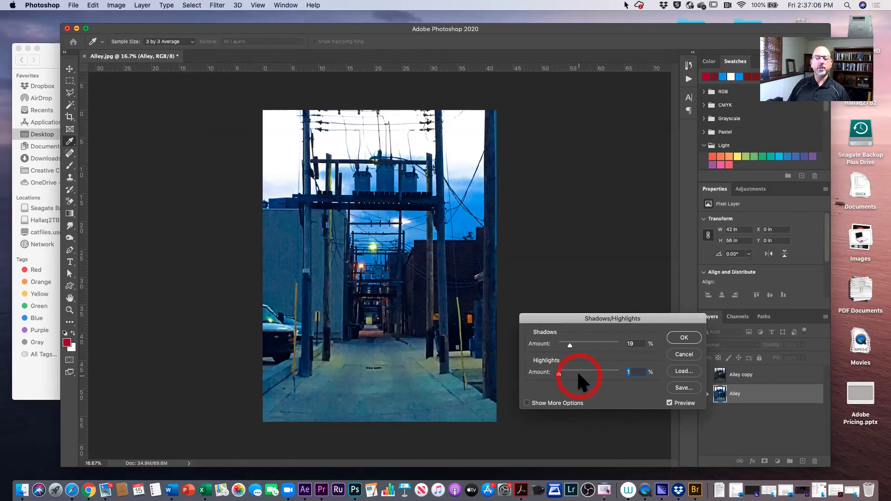
click(682, 337)
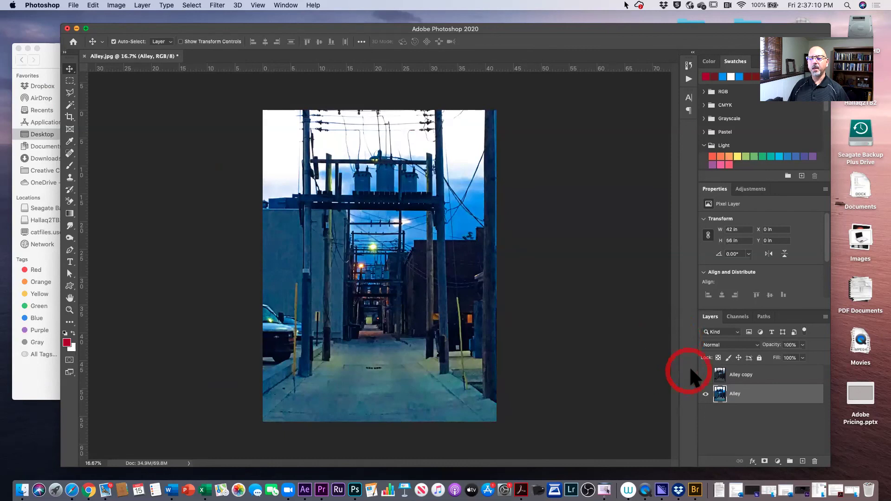
click(705, 375)
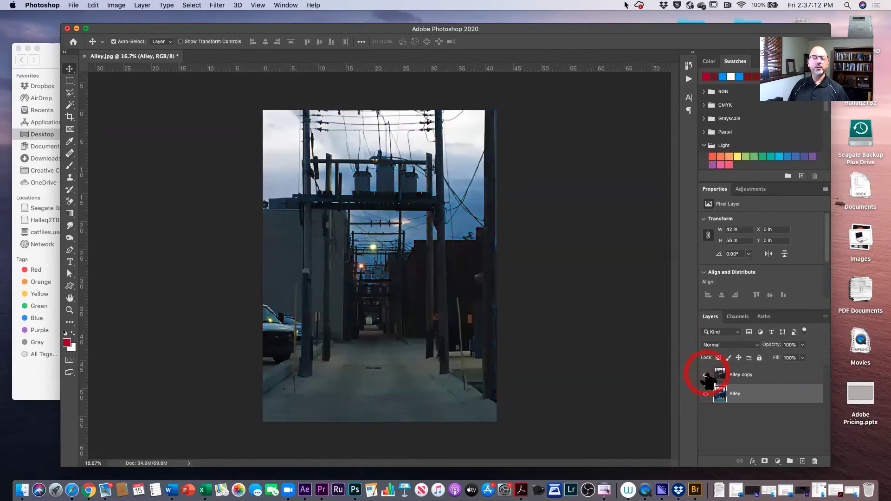
click(705, 375)
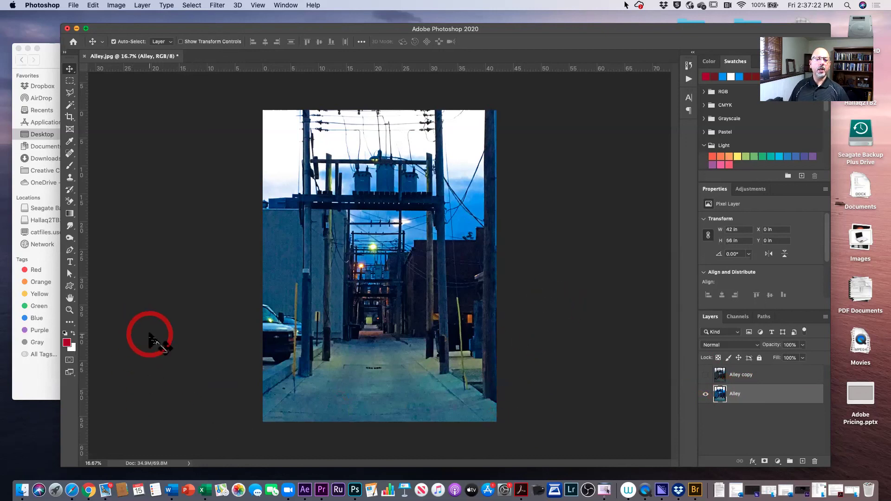
Try the Equalize adjustment on the Alley layer and undo it.
click(115, 7)
mouse_move(123, 30)
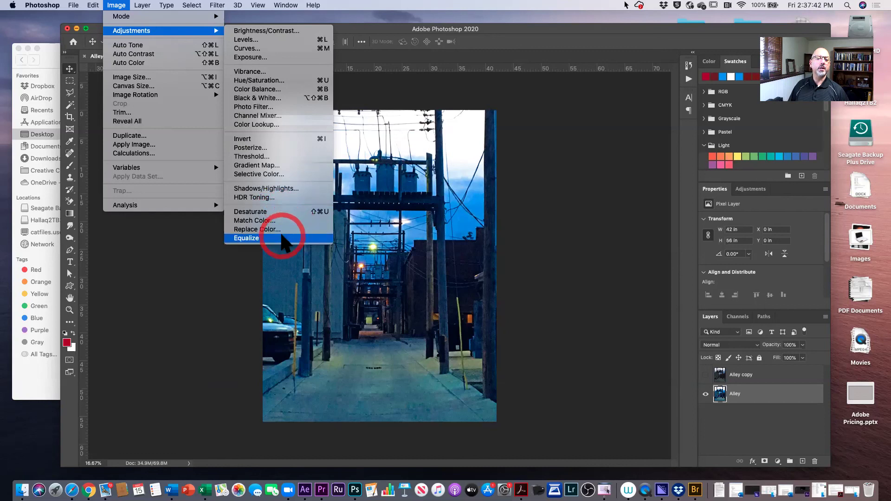
click(281, 236)
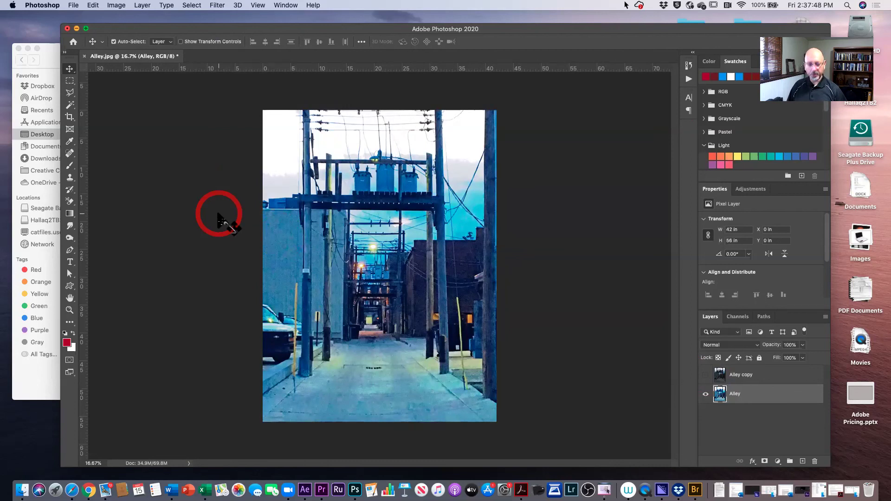
key(super+z)
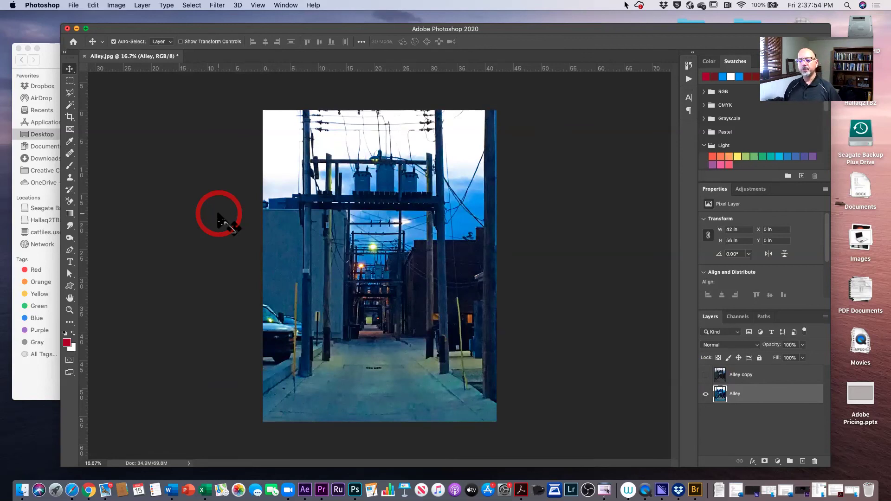
Show and hide the Alley copy layer to compare the original with the adjusted Alley layer.
click(705, 375)
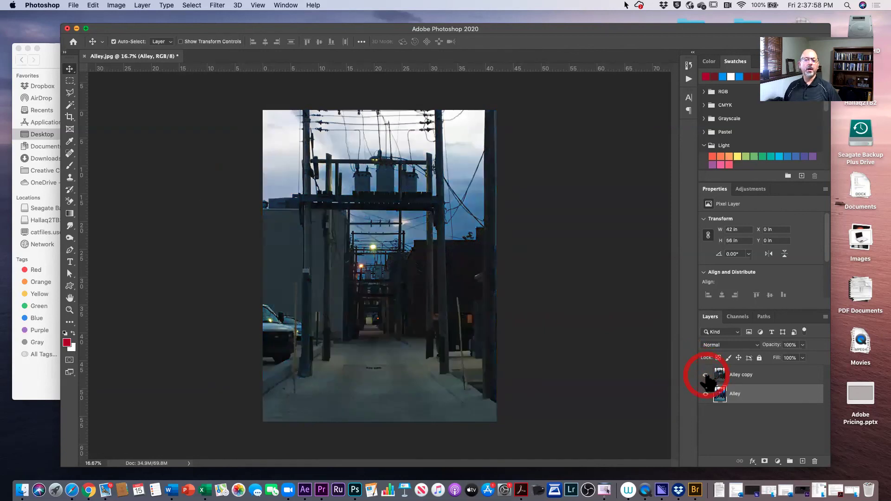
click(706, 375)
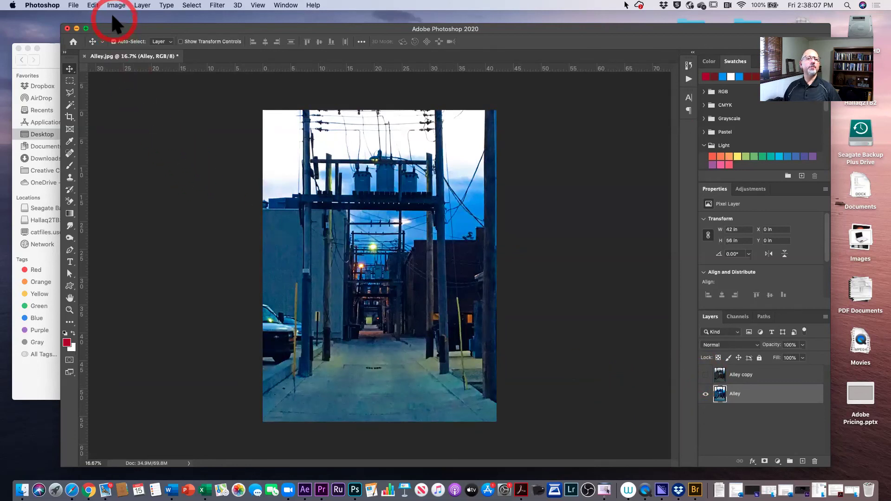
Save a JPEG copy of the image as Alley-Adjusted.jpg in the Adjustment folder at maximum quality 12.
click(75, 6)
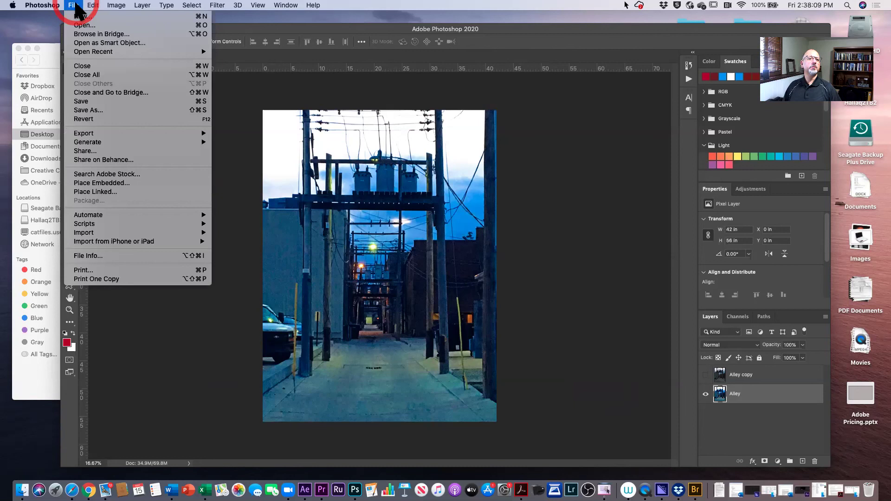
click(104, 108)
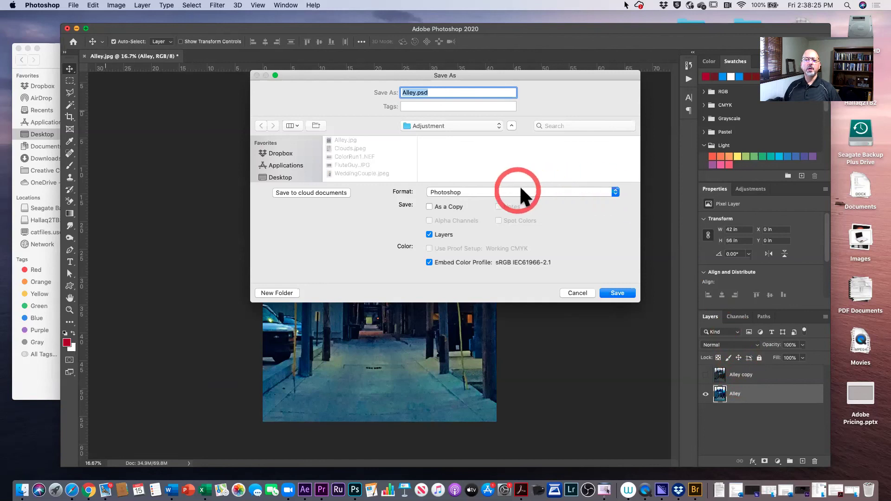
click(509, 191)
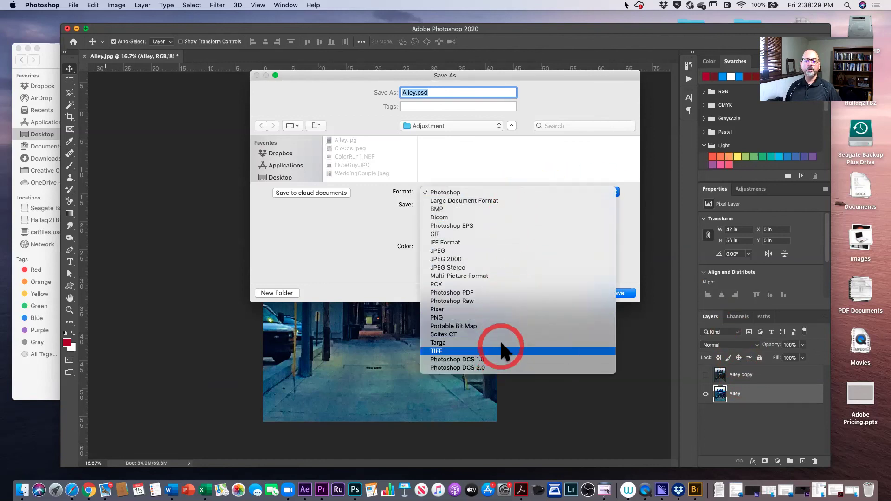
click(508, 251)
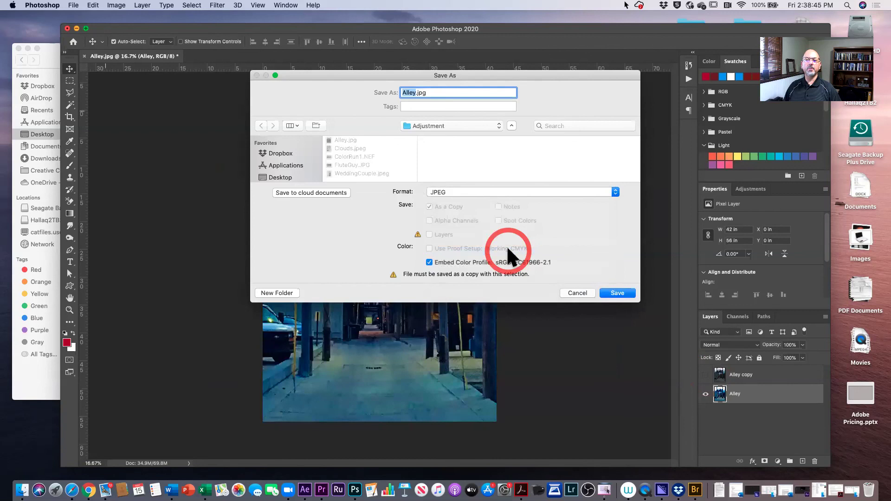
click(414, 92)
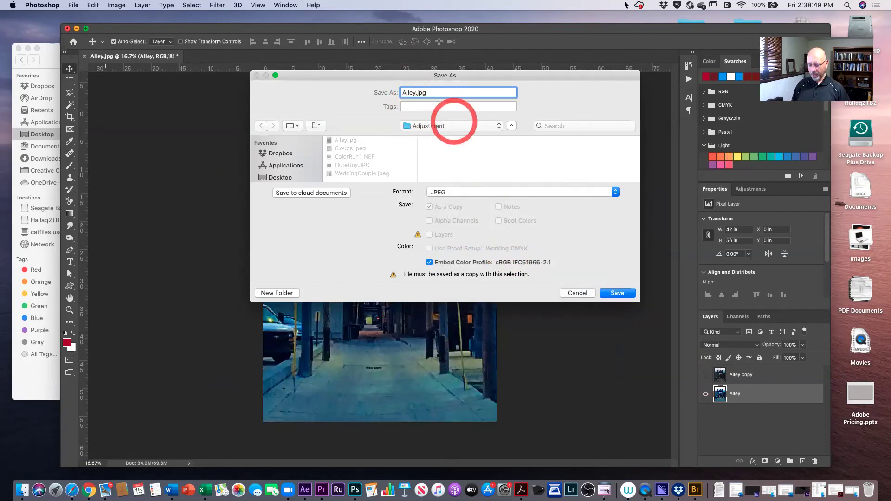
text(-Adjusted)
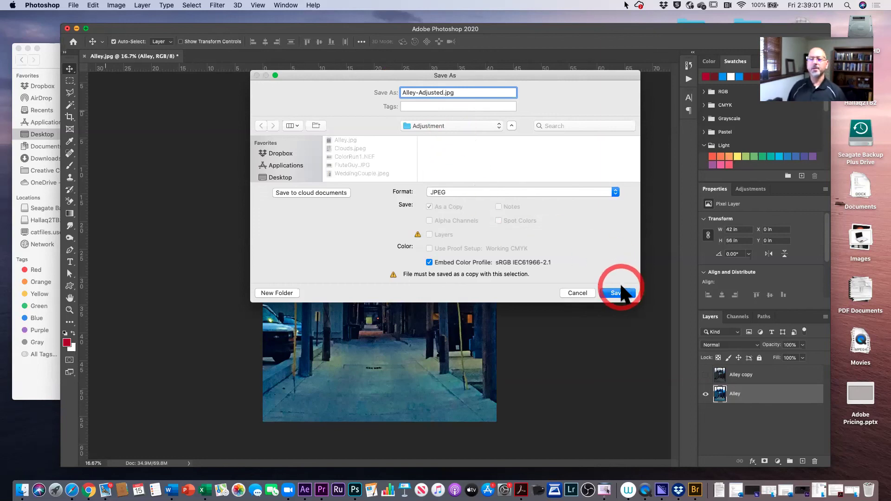
click(621, 293)
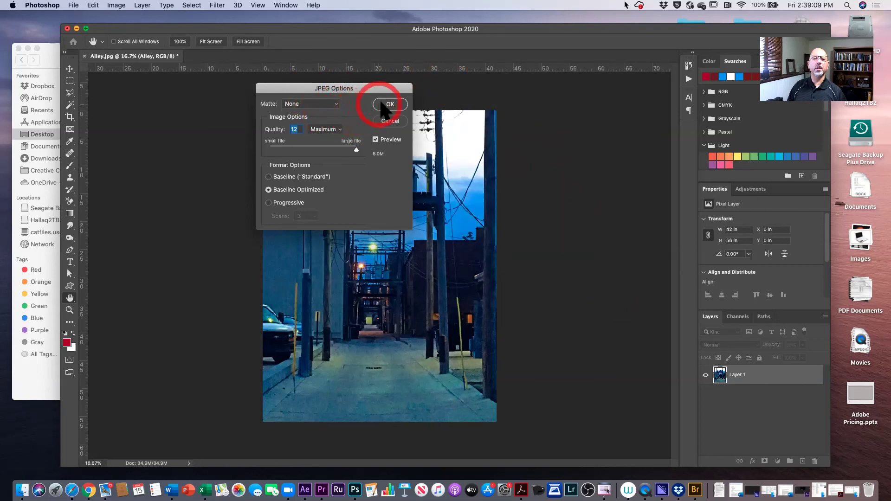
click(389, 105)
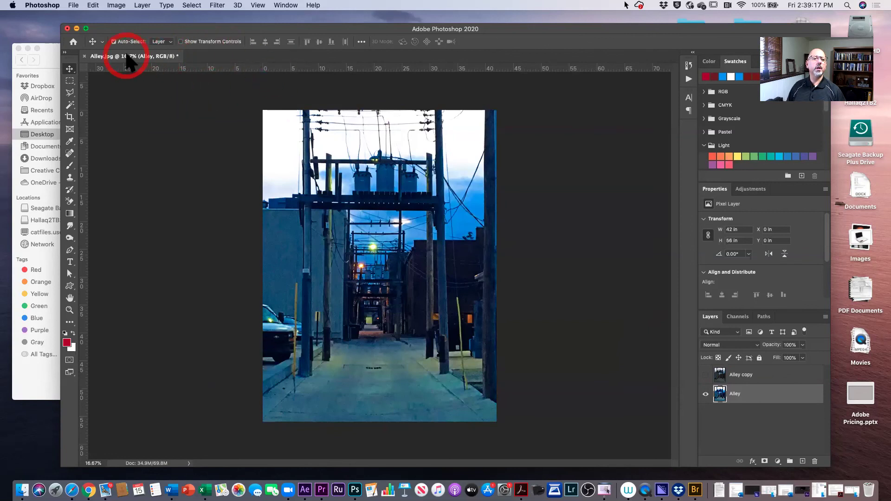
Close Alley.jpg without saving the changes and open Clouds.jpeg from the Adjustment folder in Photoshop.
click(84, 55)
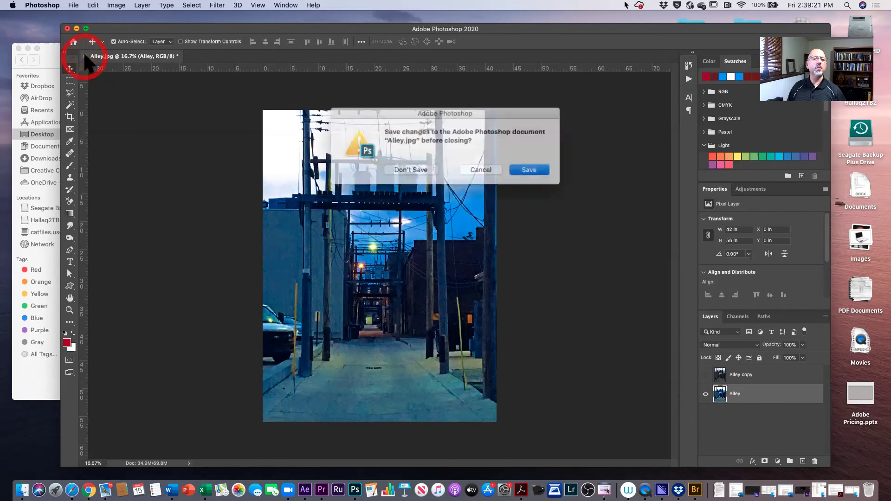
click(423, 173)
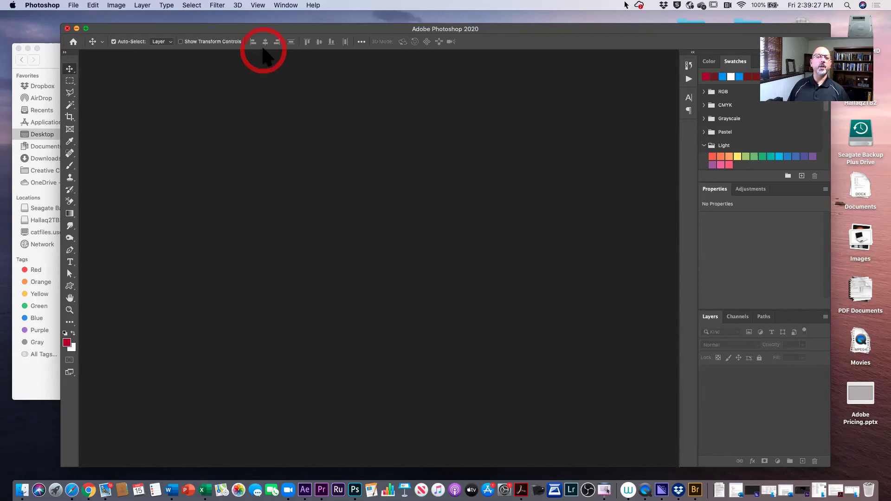
click(49, 52)
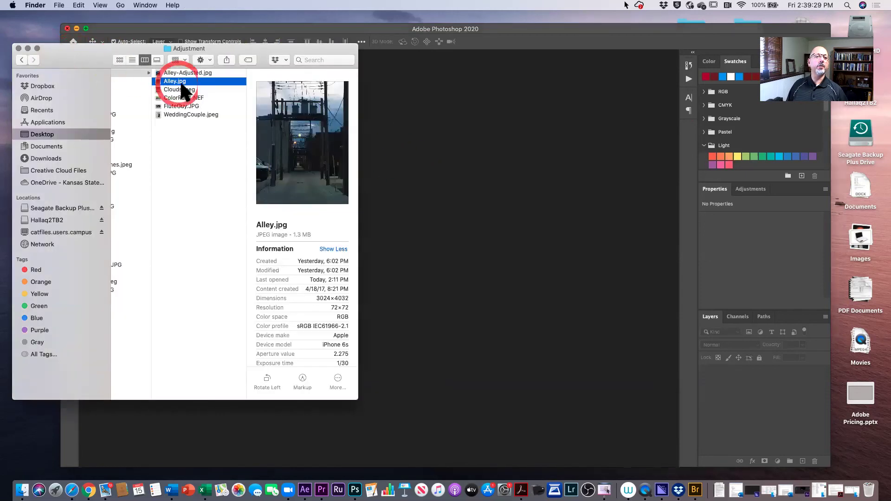
click(170, 89)
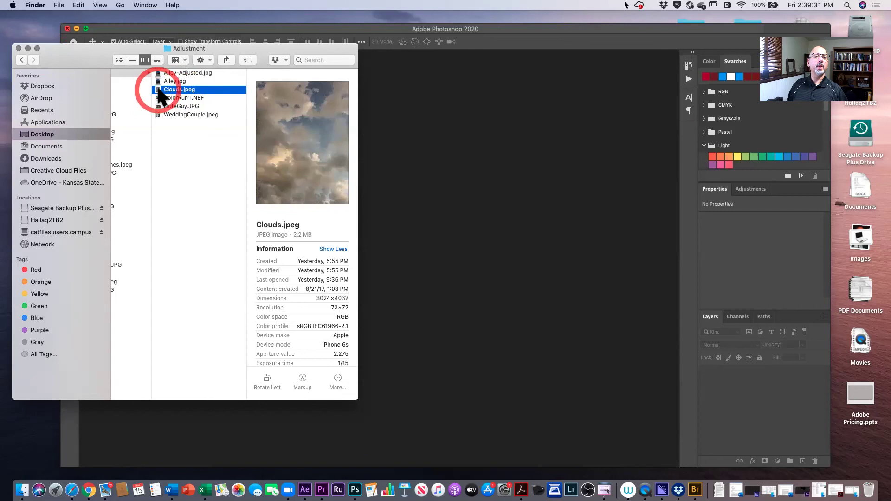
drag(161, 95, 355, 489)
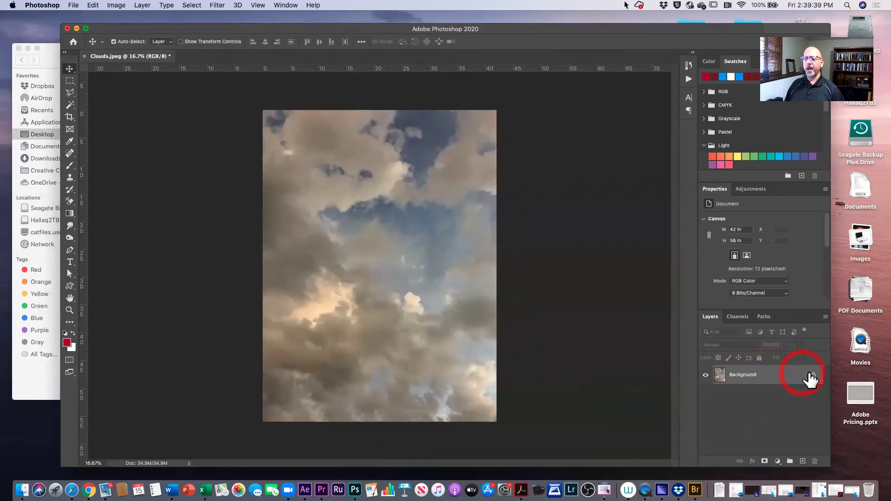
Convert the locked Background into a regular layer named Clouds.
double_click(782, 375)
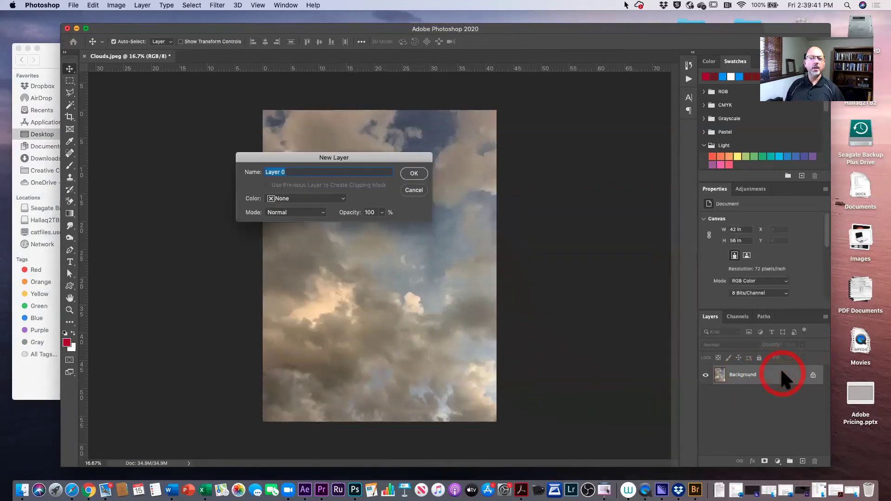
text(Clouds)
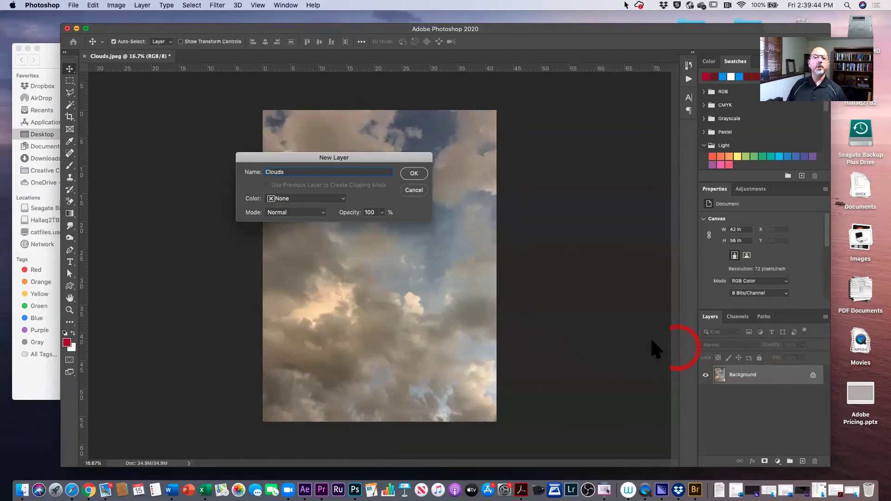
click(414, 173)
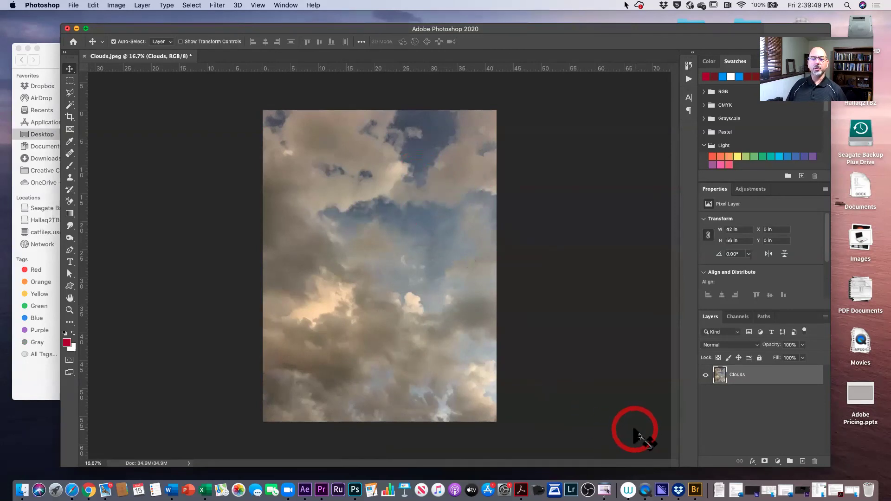
Duplicate the Clouds layer as a backup, hide the copy, and select the original Clouds layer.
drag(774, 378, 805, 460)
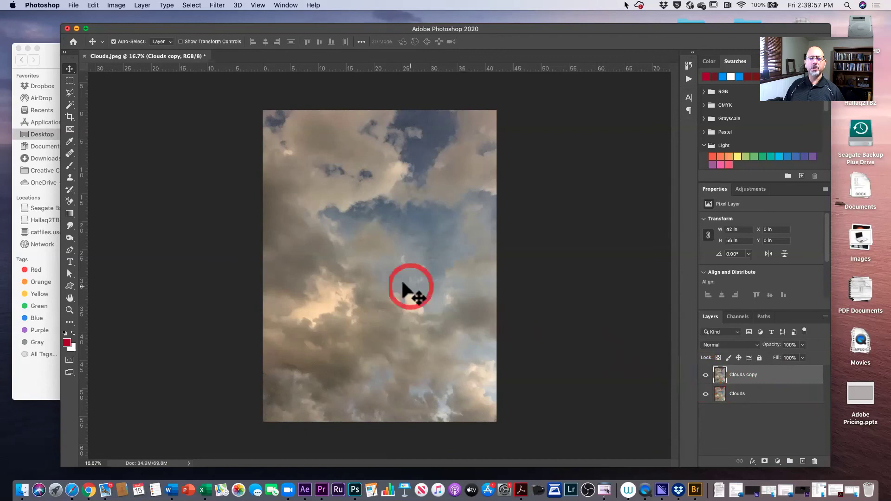
click(706, 375)
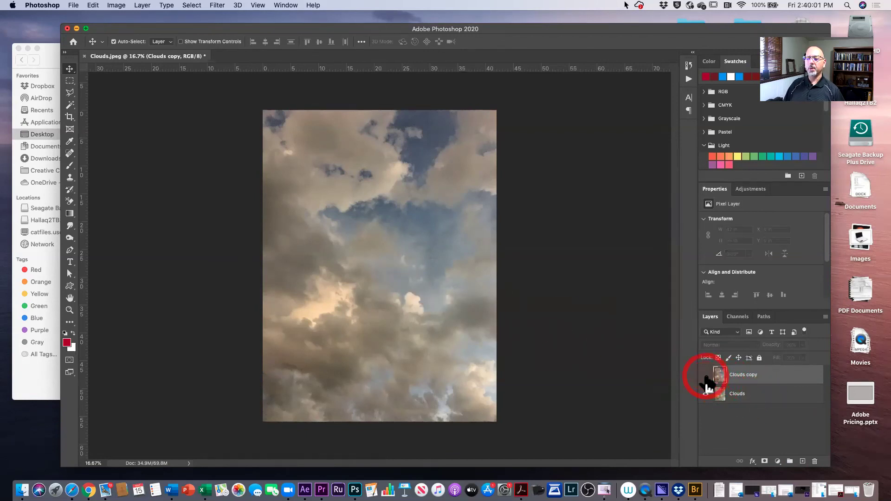
click(781, 395)
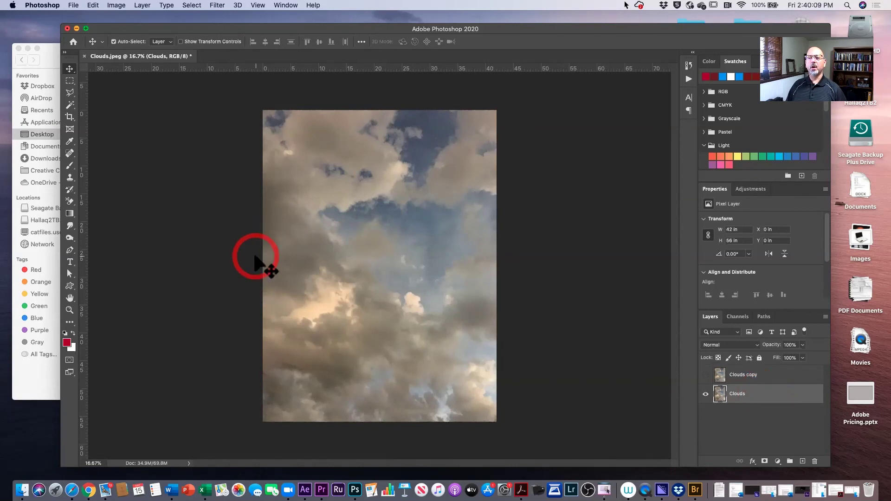
Start a Levels adjustment on the Clouds layer and set the shadow input level to 72 using the clipping preview.
click(116, 6)
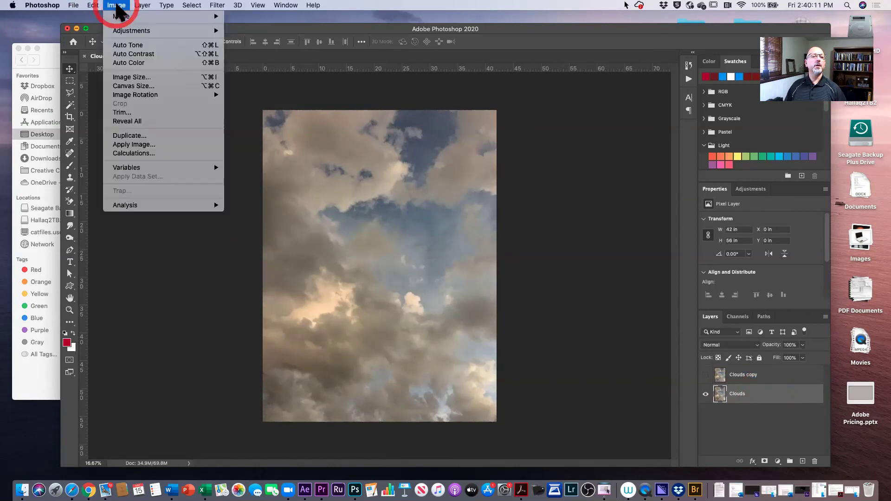
mouse_move(132, 30)
click(261, 39)
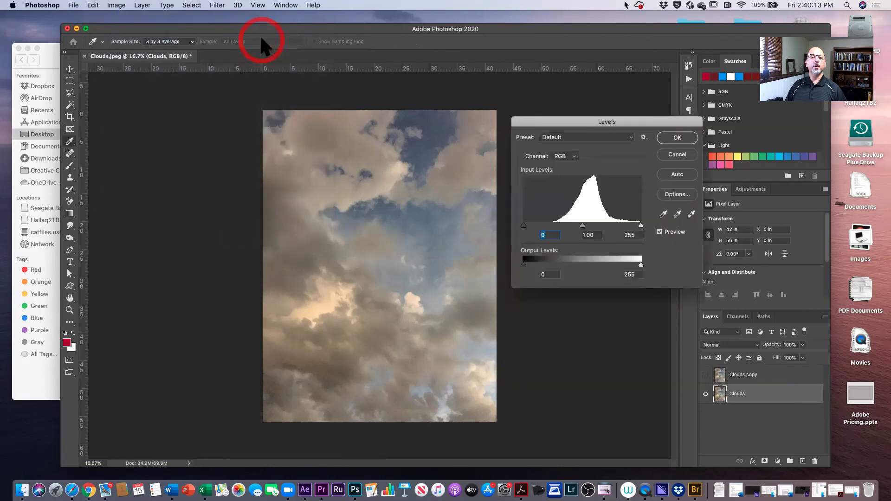
click(586, 340)
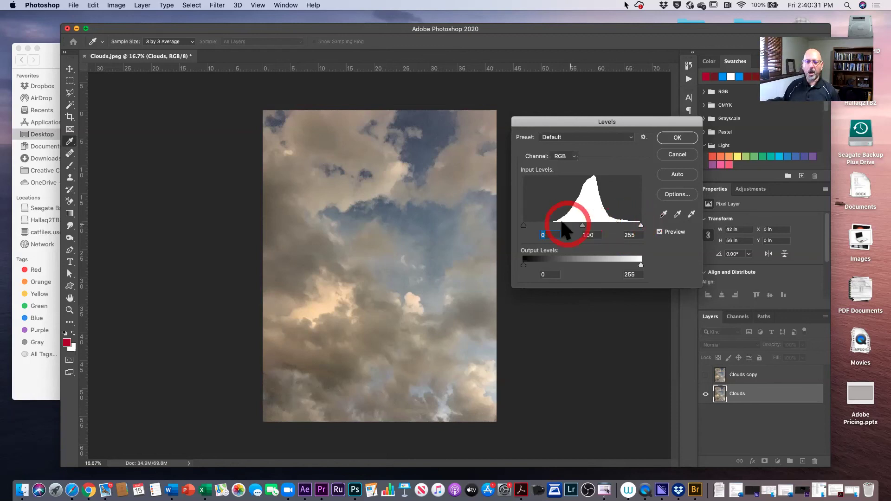
key(alt)
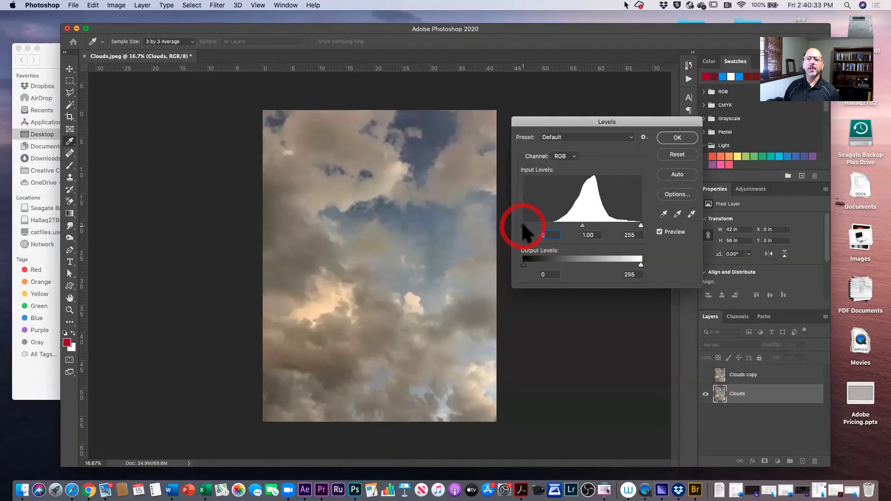
alt+click(521, 222)
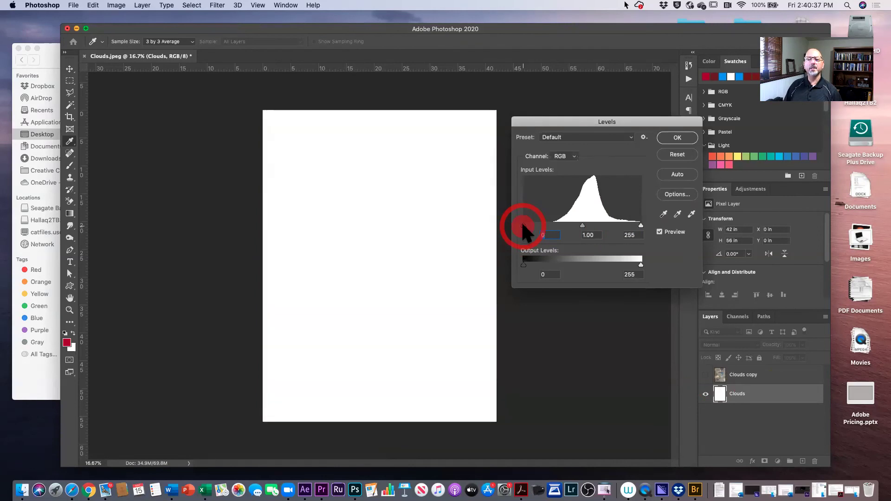
drag(521, 221, 555, 221)
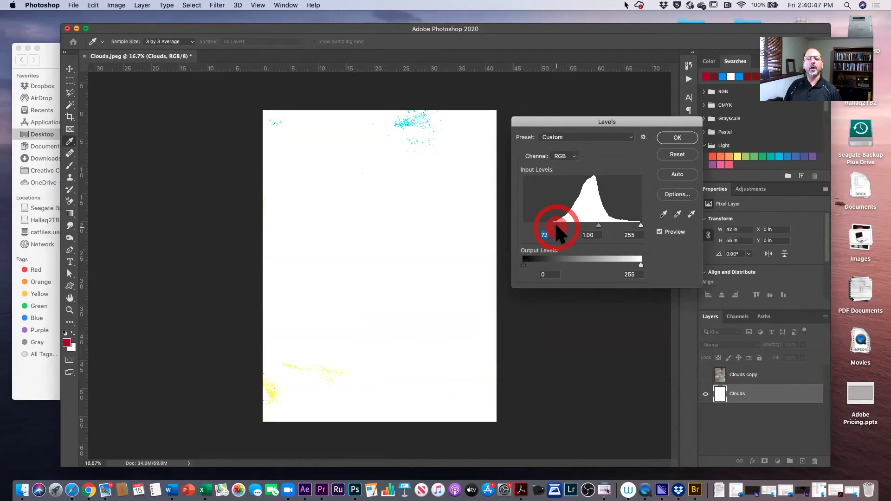
drag(555, 222, 555, 222)
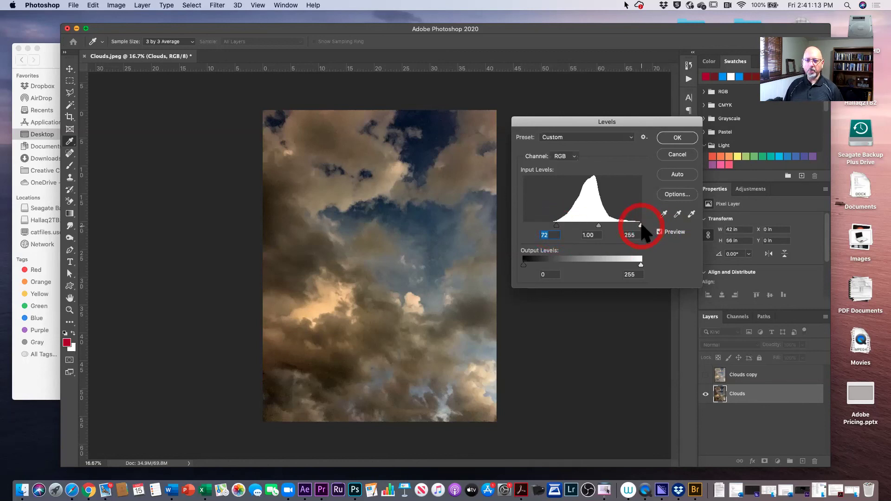
Set the highlight input level to 235 using the clipping preview and apply the Levels adjustment.
key(alt)
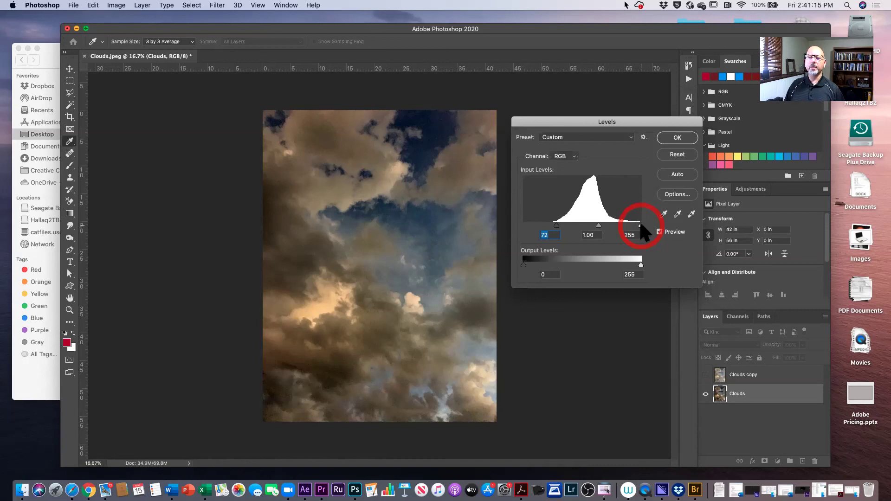
alt+click(641, 225)
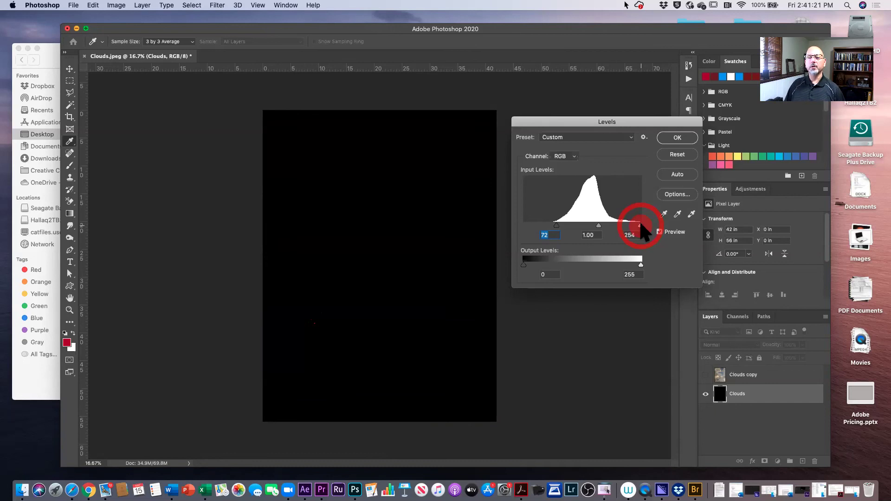
drag(639, 224, 630, 225)
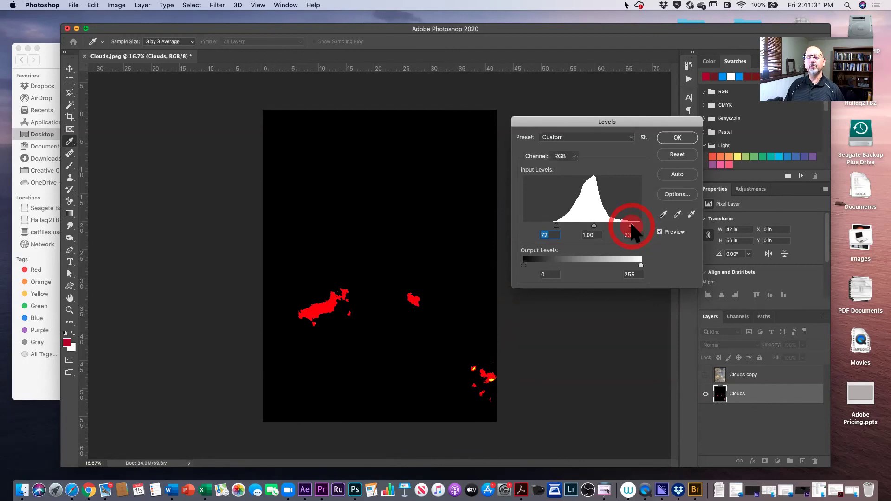
drag(630, 225, 631, 225)
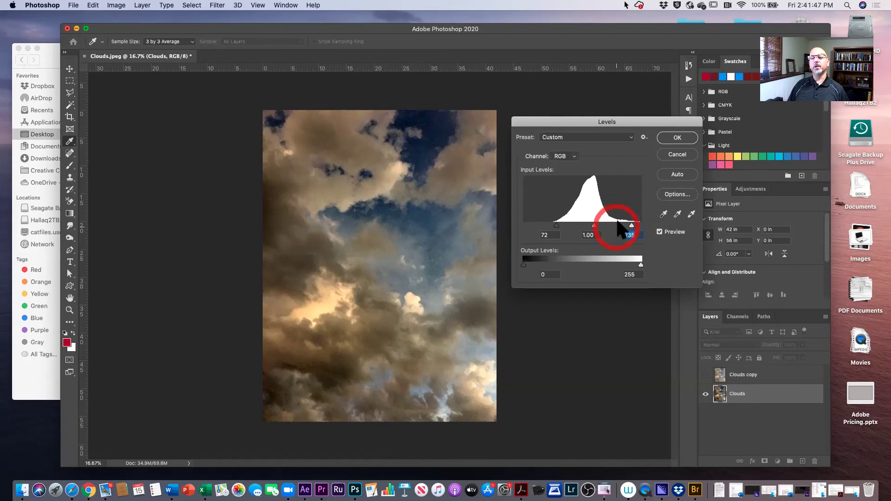
click(661, 133)
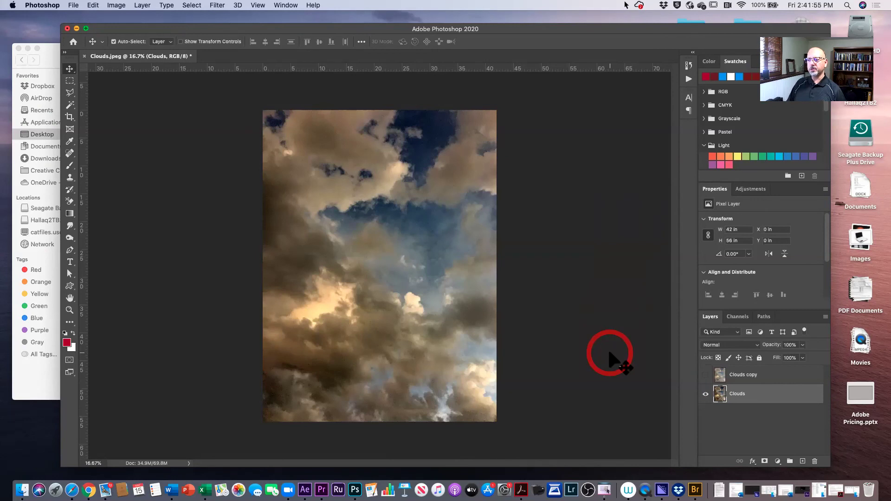
Show the Clouds copy layer to compare the original with the Levels-adjusted Clouds layer.
click(767, 380)
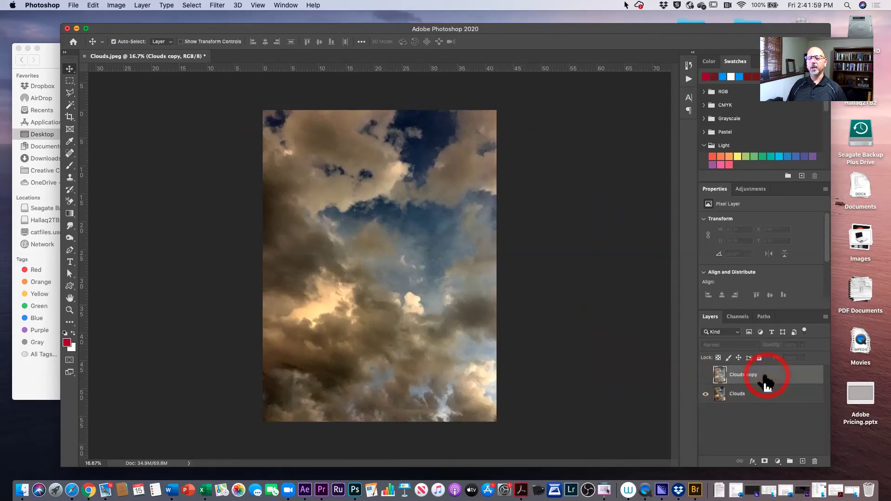
click(706, 376)
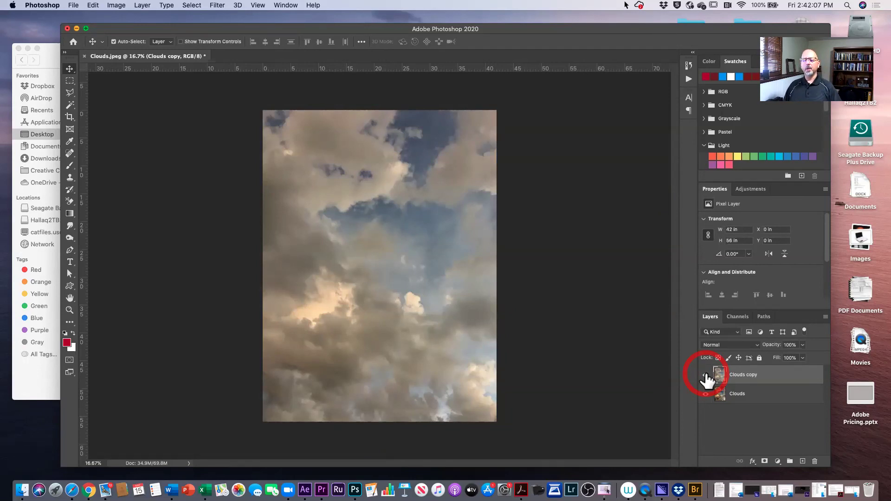
Hide the Clouds copy layer, select the Clouds layer, and start a Brightness/Contrast adjustment with brightness 21.
click(706, 376)
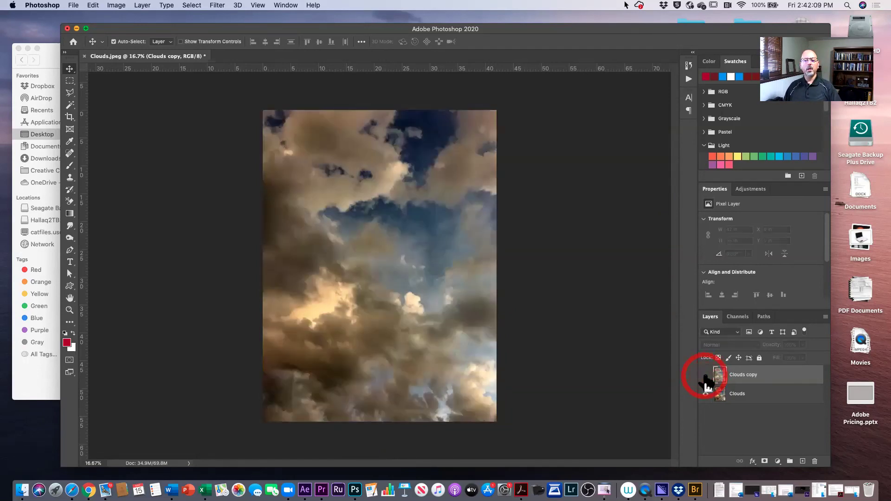
click(785, 395)
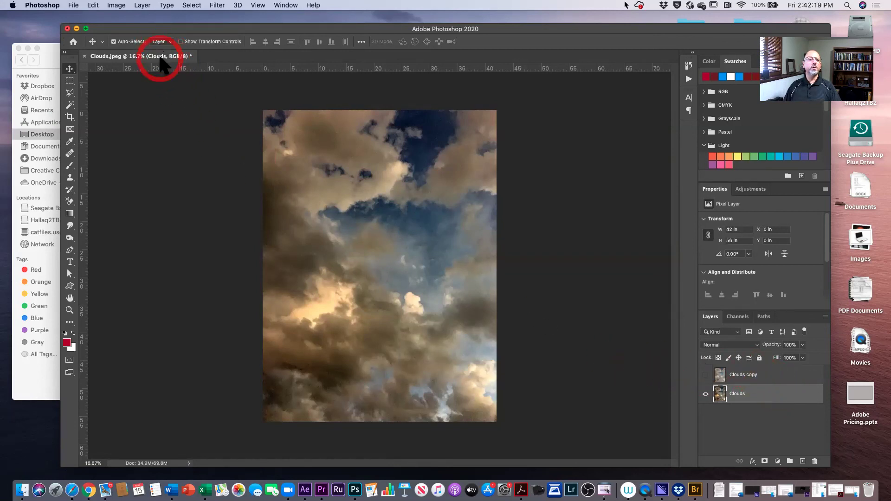
click(117, 6)
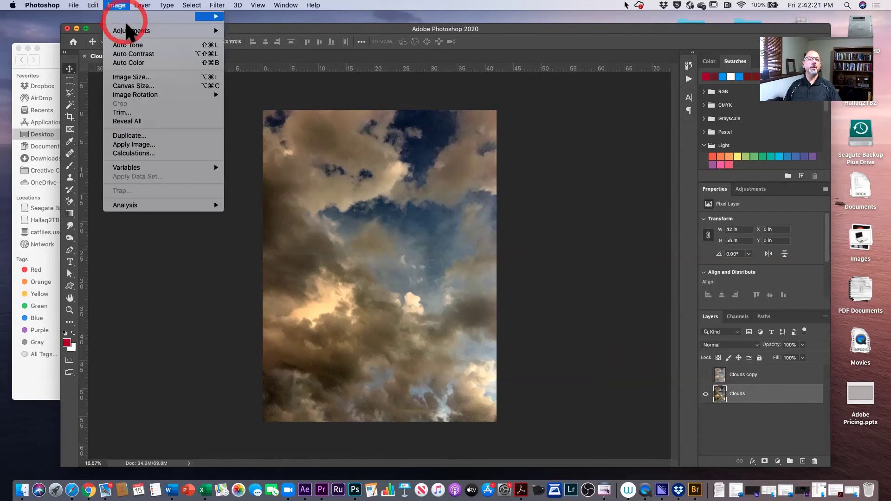
mouse_move(130, 30)
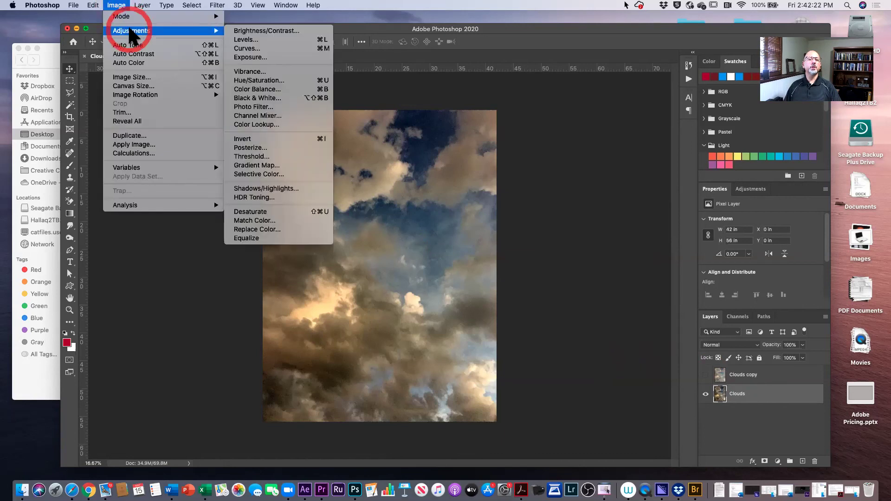
click(267, 30)
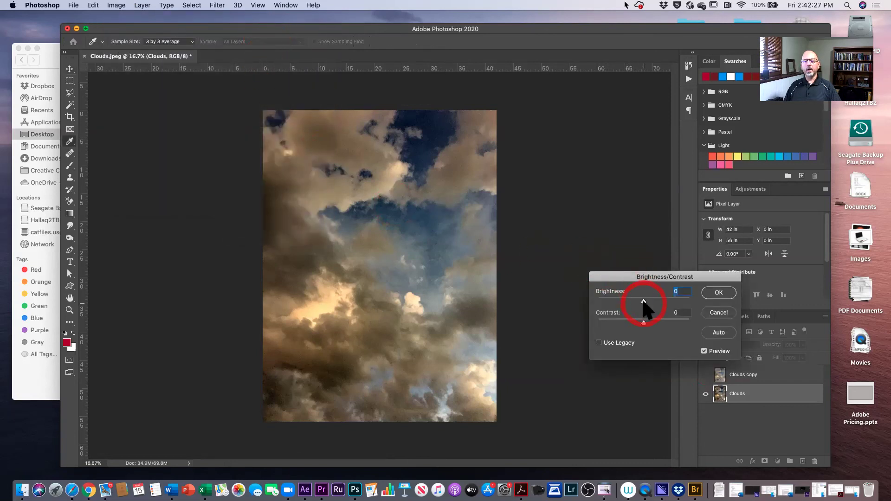
drag(643, 301, 648, 301)
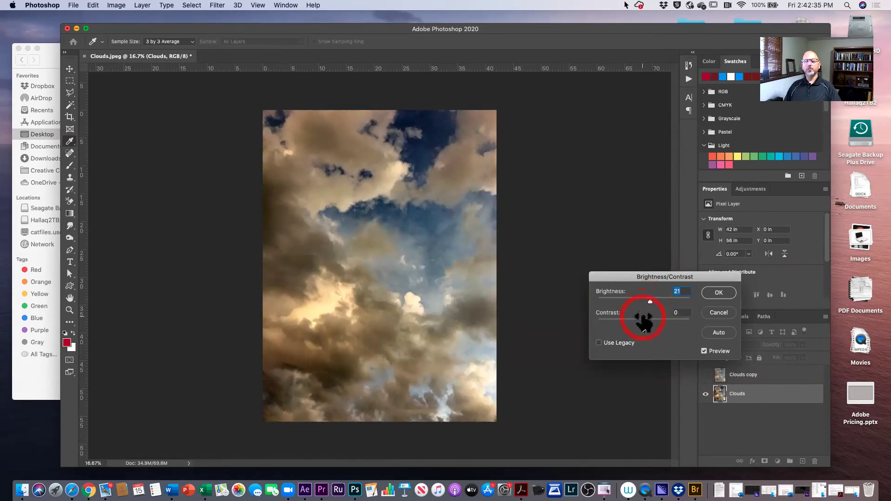
Try stronger and weaker contrast, settle on a contrast of 19, and apply the Brightness/Contrast adjustment.
drag(642, 320, 681, 325)
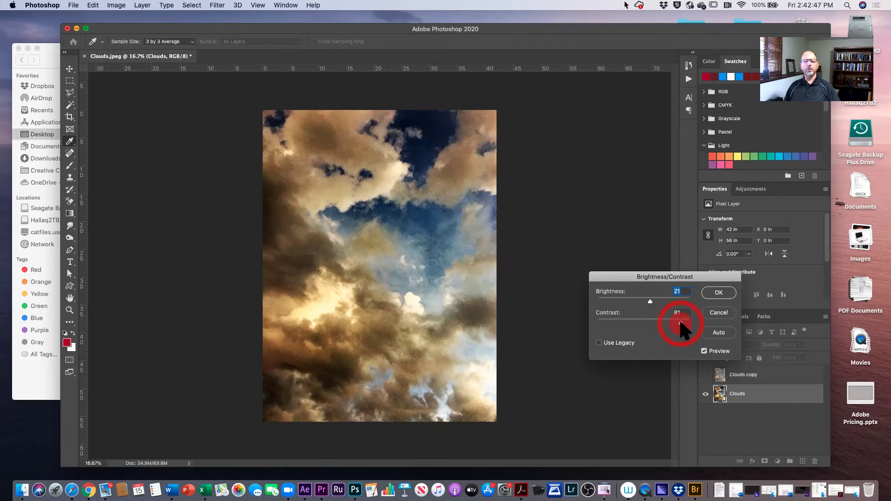
drag(680, 322, 623, 320)
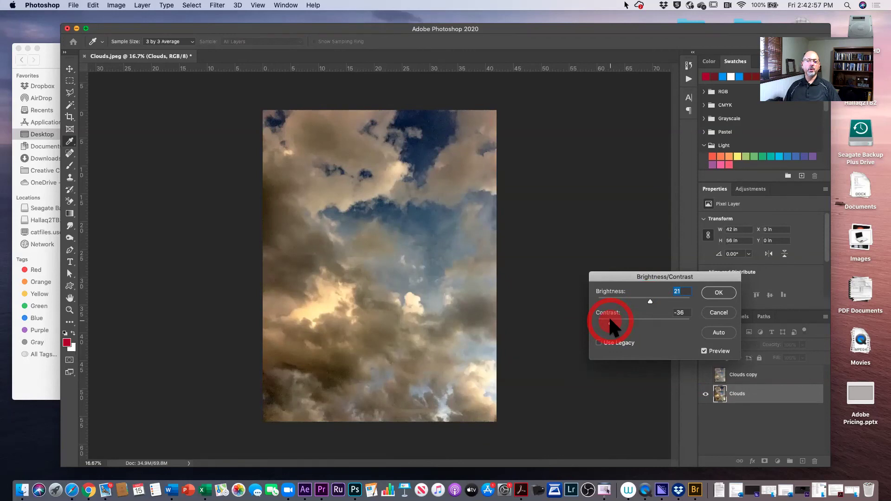
drag(610, 320, 630, 321)
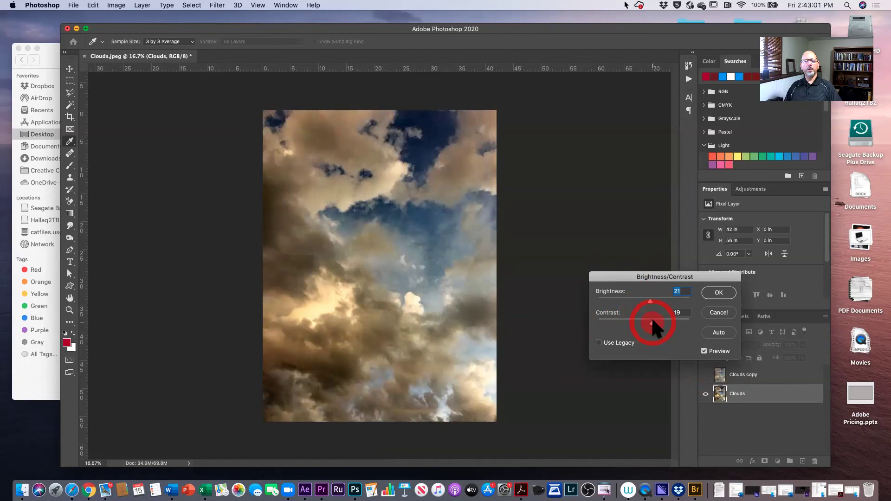
click(652, 321)
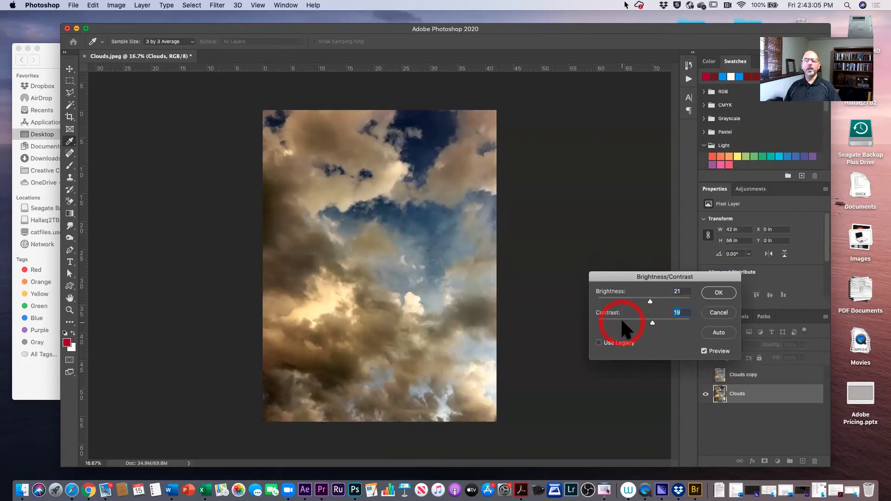
click(710, 293)
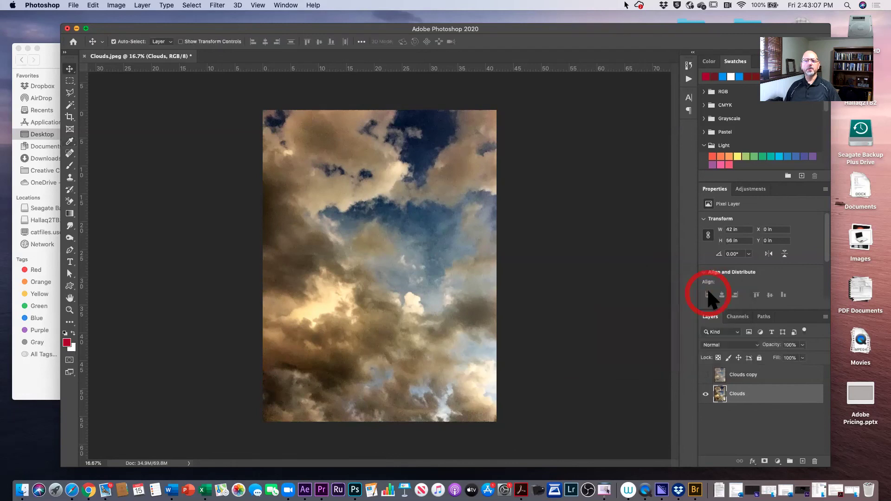
click(363, 183)
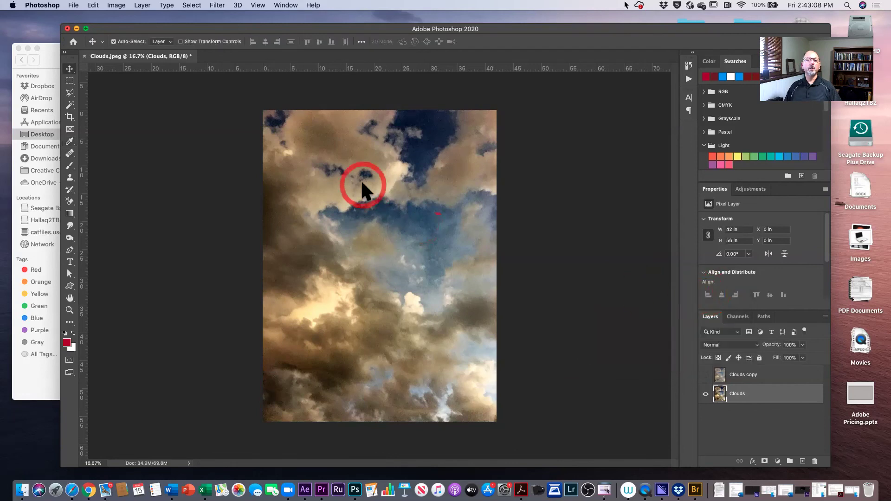
Try a Curves adjustment on the Clouds layer, raising shadow input 56 to output 72 and lowering highlight input 176 to output 152.
click(116, 5)
mouse_move(125, 37)
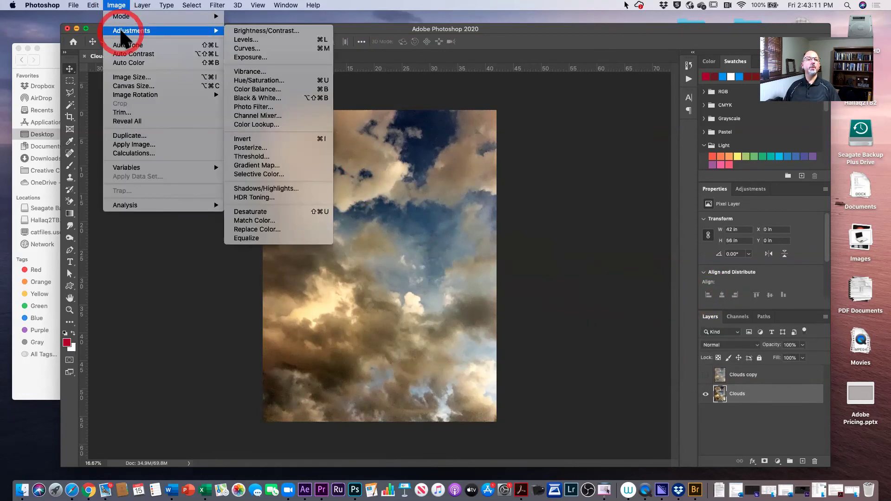
click(275, 49)
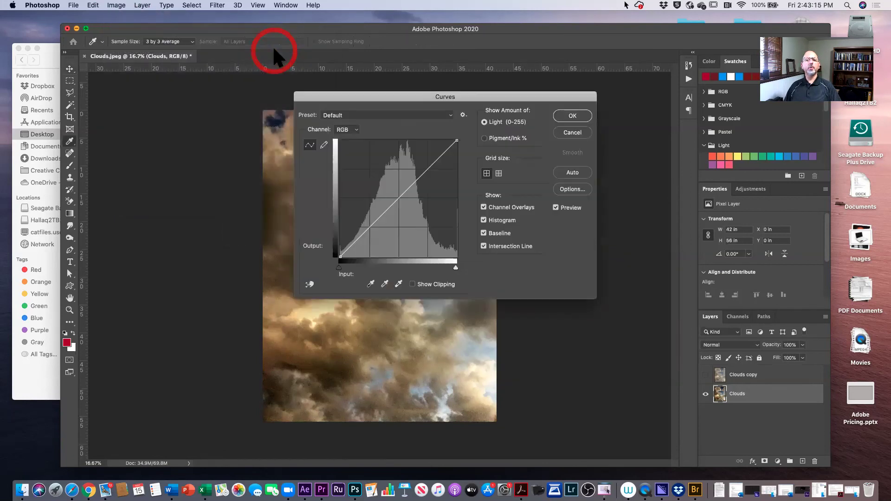
drag(406, 97, 474, 111)
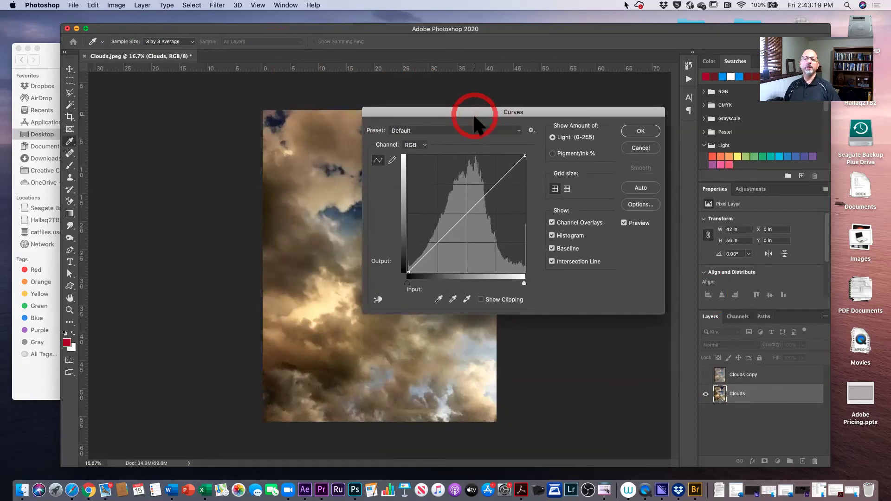
click(435, 241)
drag(435, 241, 434, 239)
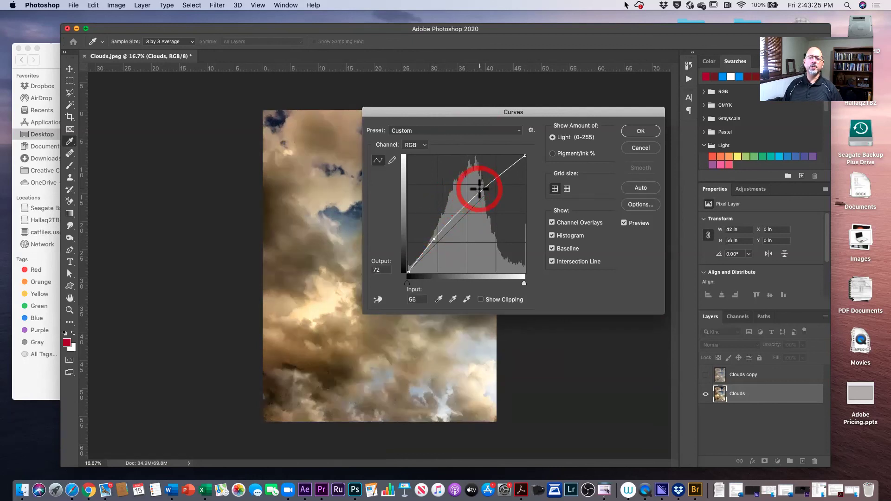
drag(480, 193, 490, 202)
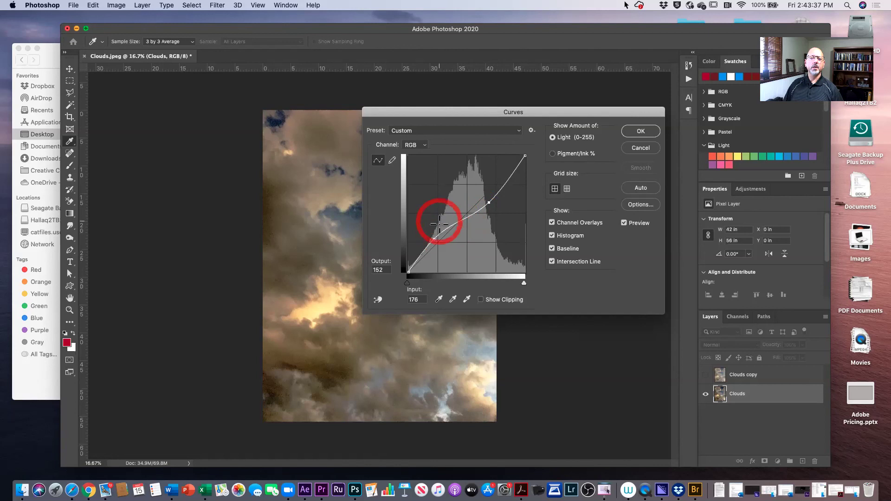
Try a higher-contrast S-shaped curve with lowered shadows and input 130 at output 160, then discard the Curves adjustment.
drag(441, 112, 574, 112)
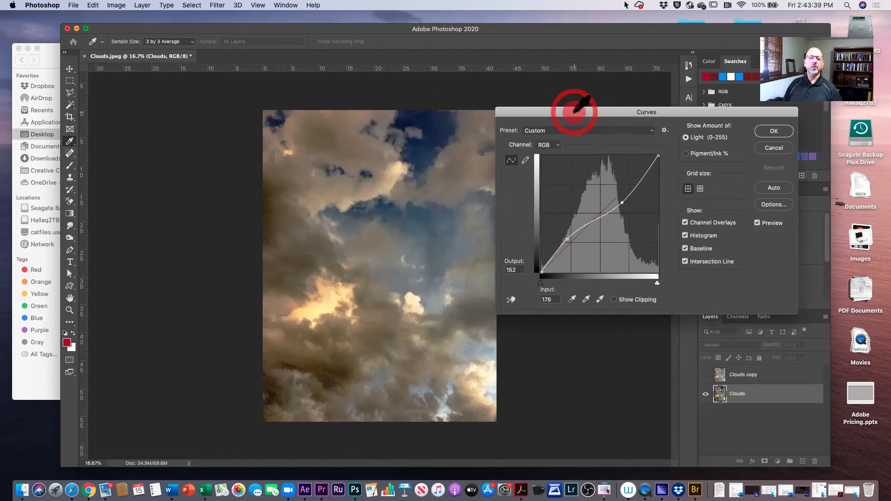
drag(621, 201, 603, 181)
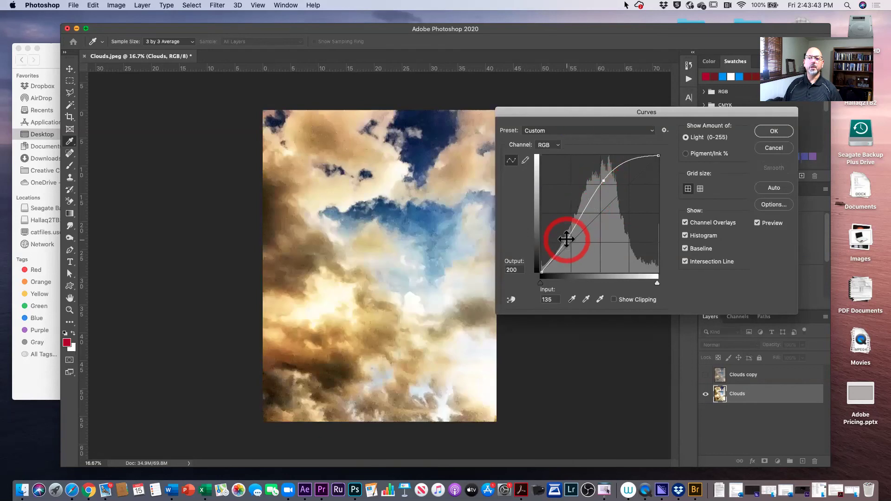
mouse_move(568, 240)
mouse_down()
mouse_move(581, 248)
mouse_move(582, 232)
mouse_up()
drag(603, 181, 600, 200)
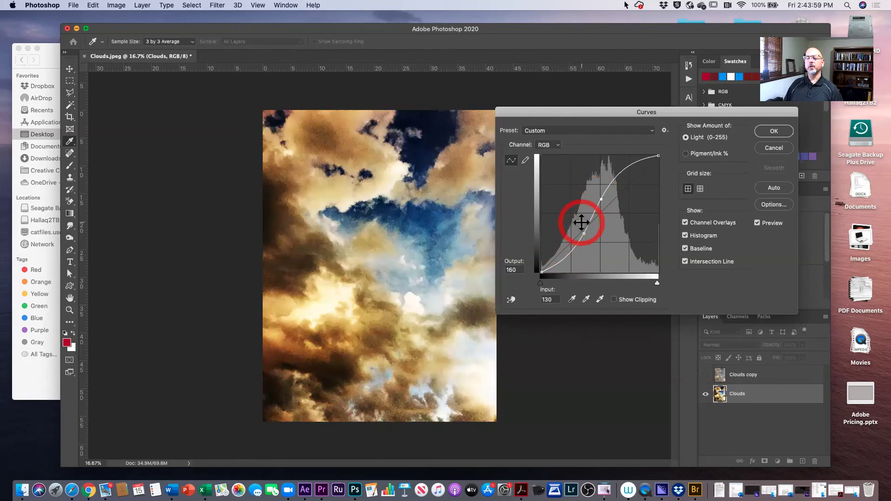
click(764, 149)
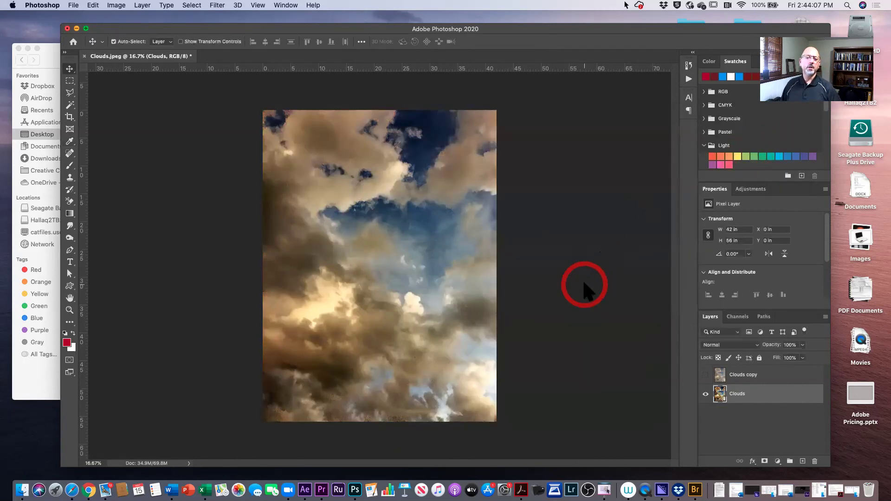
Apply a Vibrance adjustment to the Clouds layer with vibrance +60 and saturation +11.
click(115, 6)
mouse_move(123, 29)
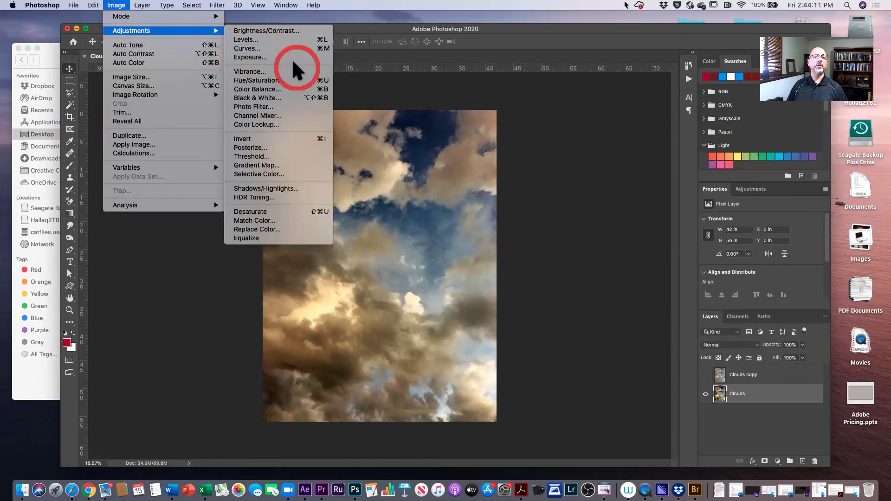
click(283, 71)
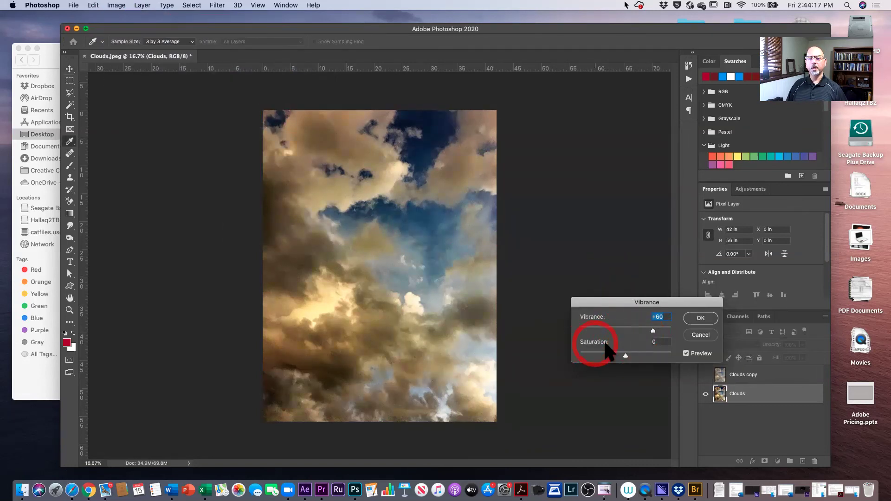
drag(623, 357, 631, 356)
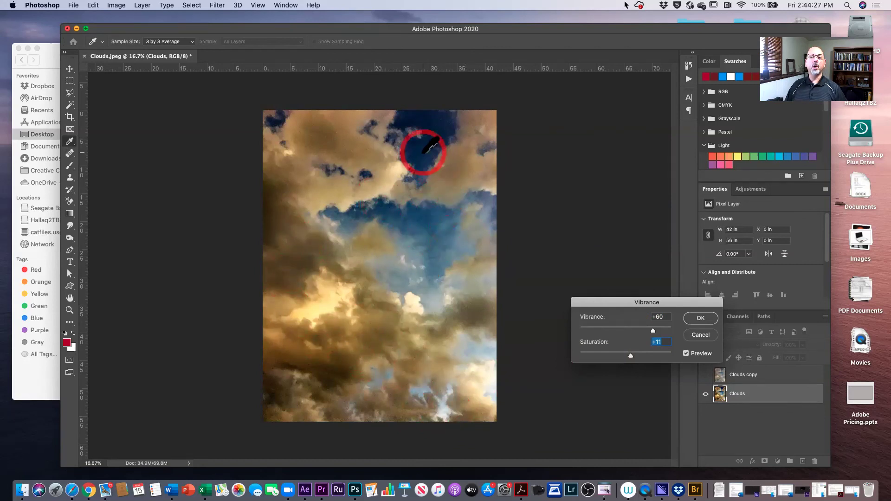
click(696, 318)
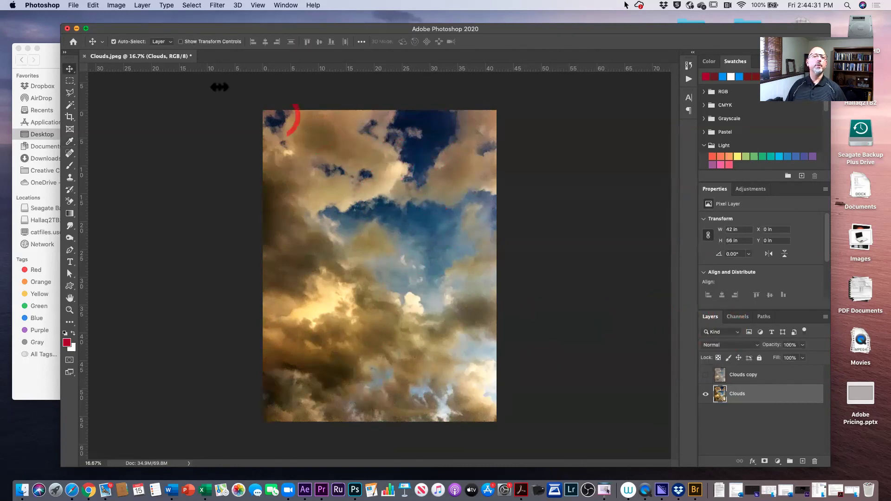
Try a Photo Filter on the Clouds layer using Warming Filter (85) at 25% density, and undo it.
click(116, 5)
mouse_move(119, 32)
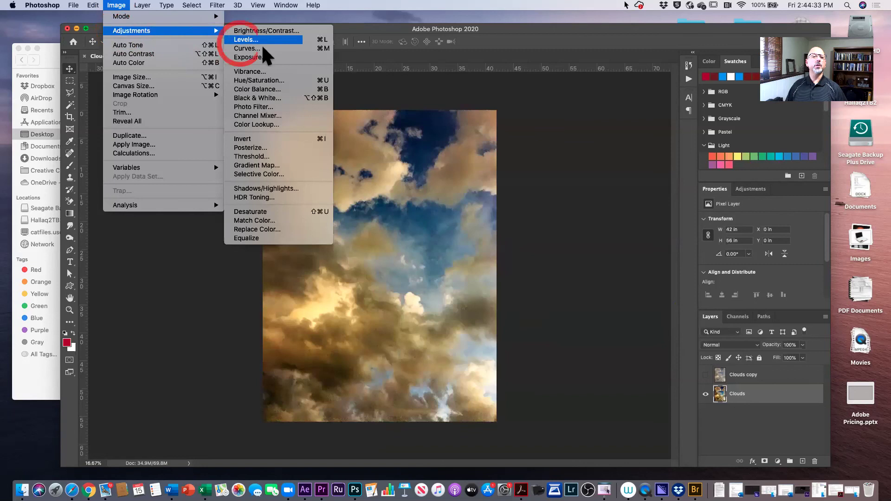
click(285, 108)
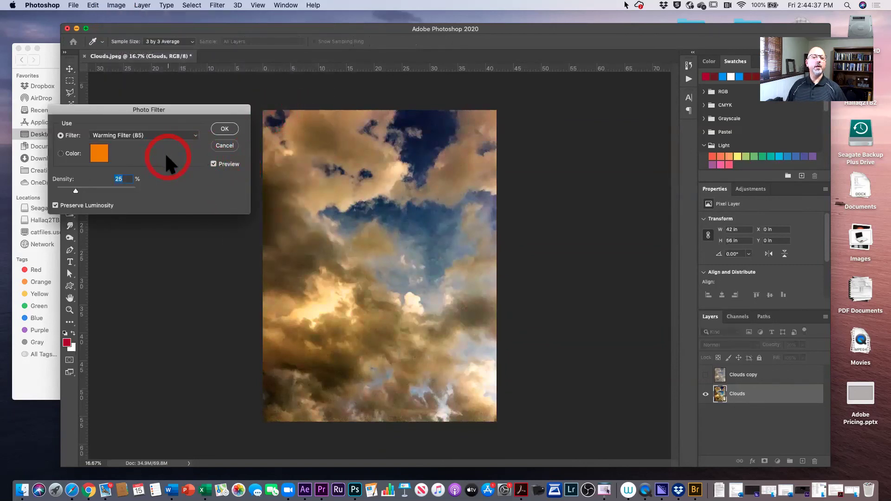
click(225, 129)
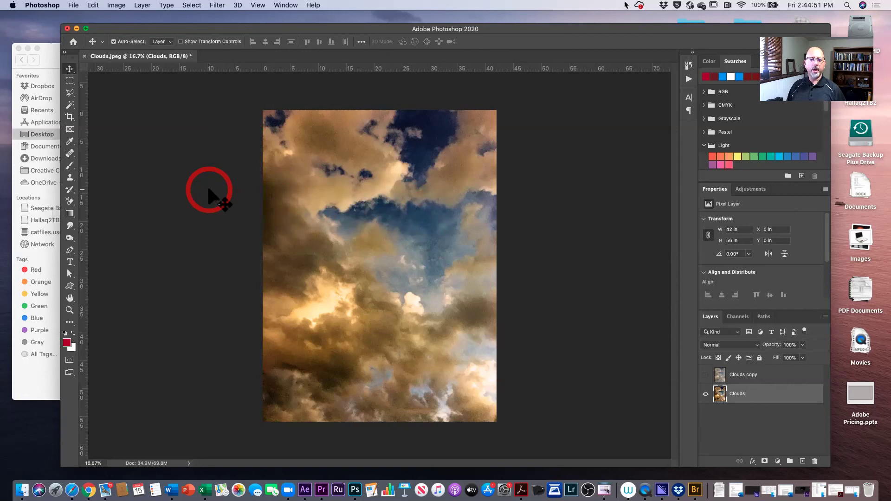
key(super+z)
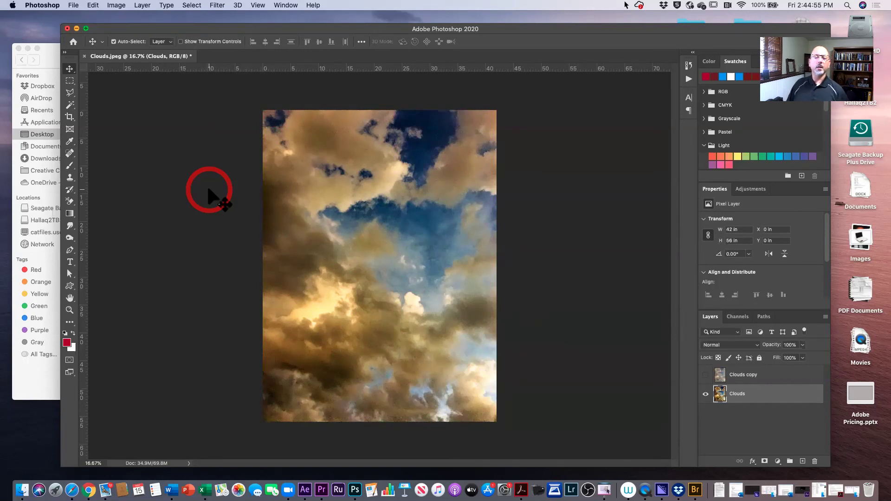
Apply a Color Balance adjustment to the Clouds layer, shifting yellow–blue to -40 in the highlights and -5 in the shadows.
click(116, 6)
mouse_move(135, 30)
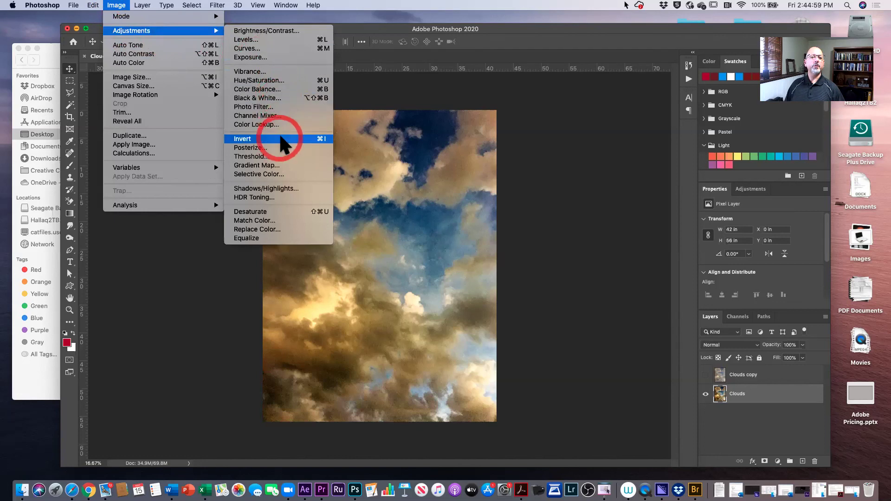
click(264, 88)
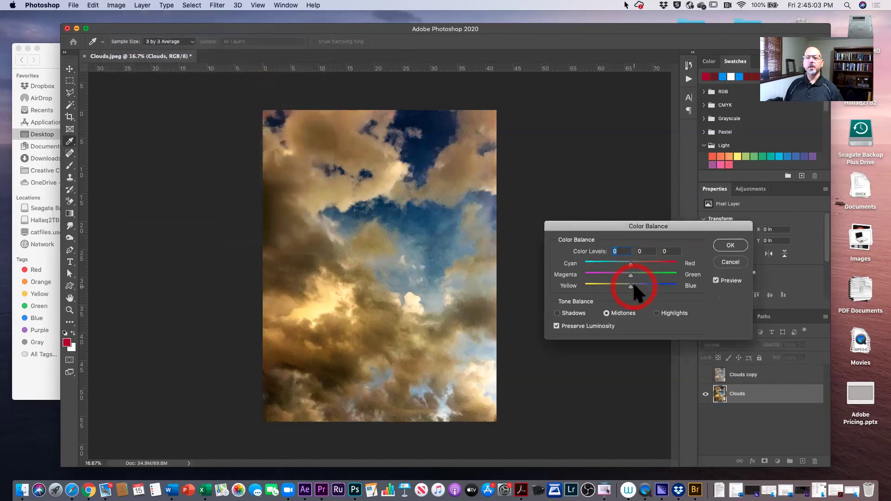
drag(630, 284, 611, 286)
click(654, 312)
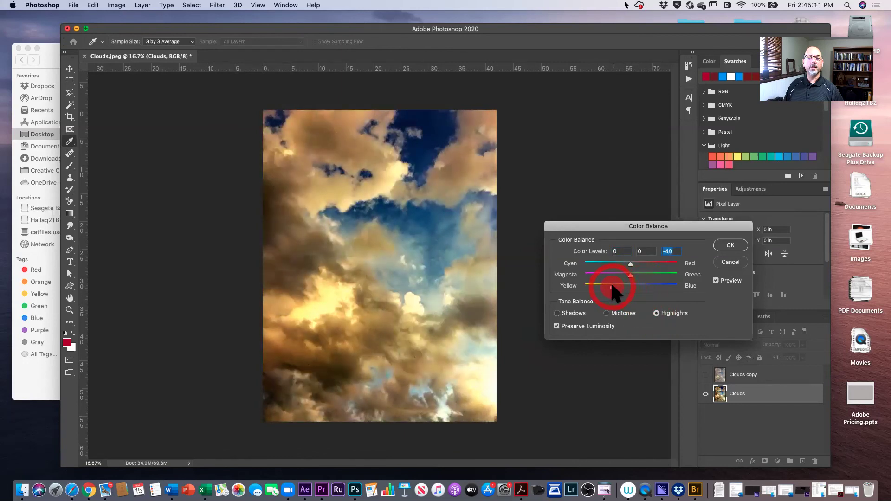
click(558, 313)
mouse_move(631, 281)
mouse_down()
mouse_move(665, 282)
mouse_move(595, 284)
mouse_move(626, 284)
mouse_up()
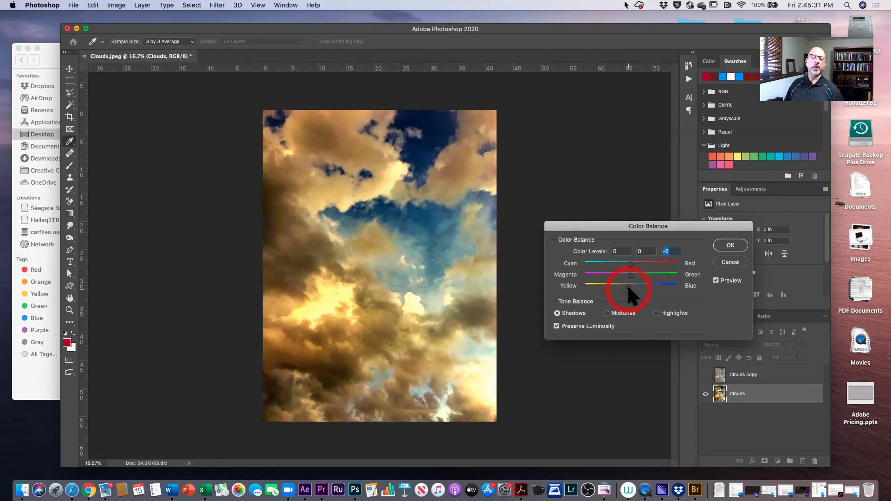
click(729, 246)
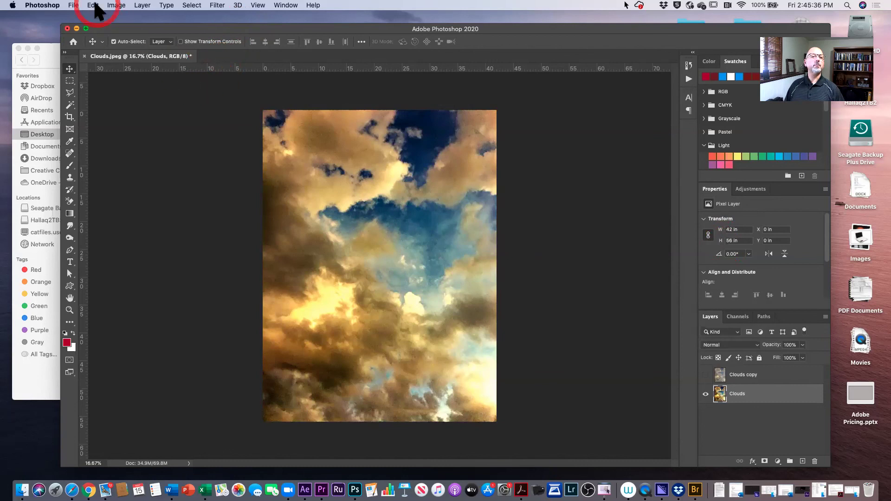
Apply a Shadows/Highlights adjustment to the Clouds layer with shadows at 6% and highlights at 15%.
click(117, 6)
mouse_move(132, 31)
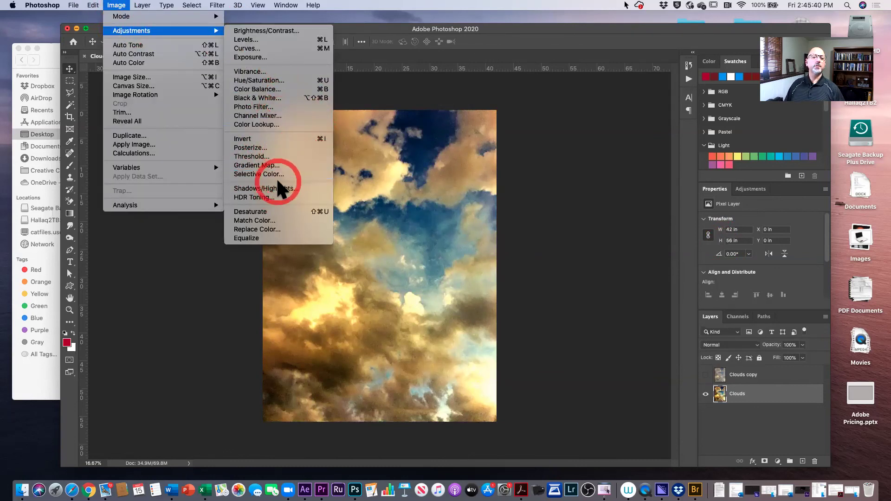
click(278, 189)
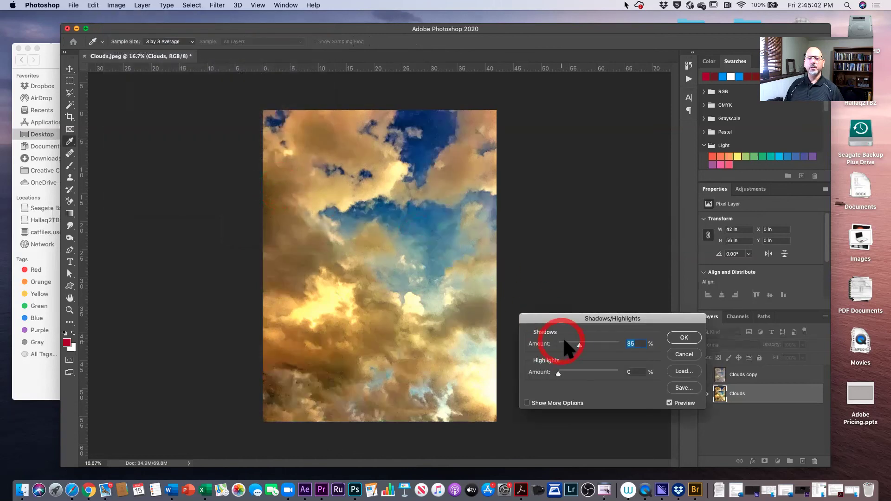
drag(573, 344, 563, 344)
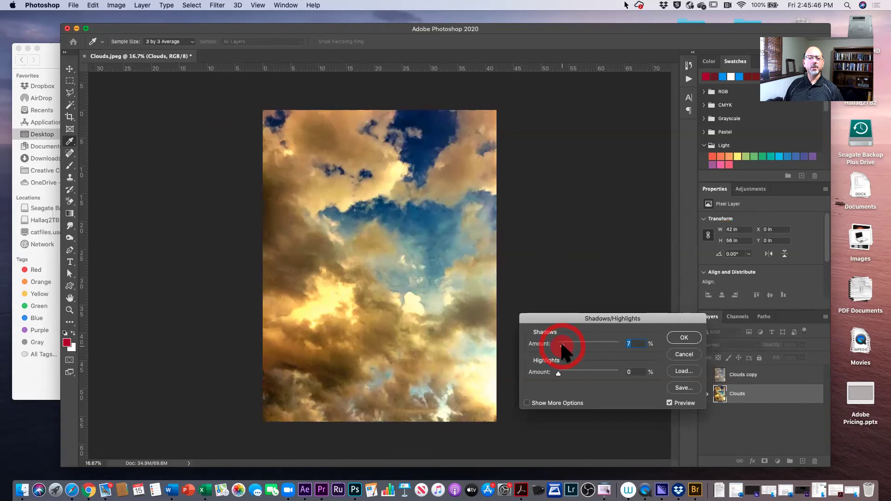
drag(556, 373, 567, 374)
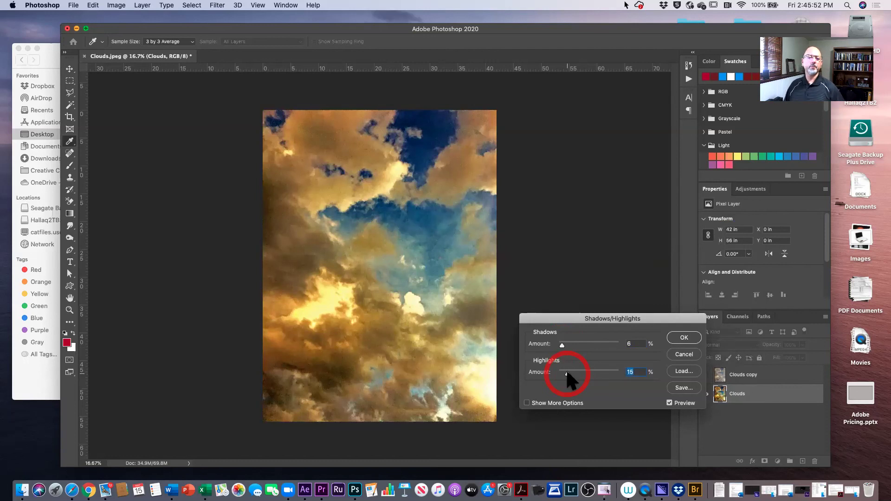
click(683, 338)
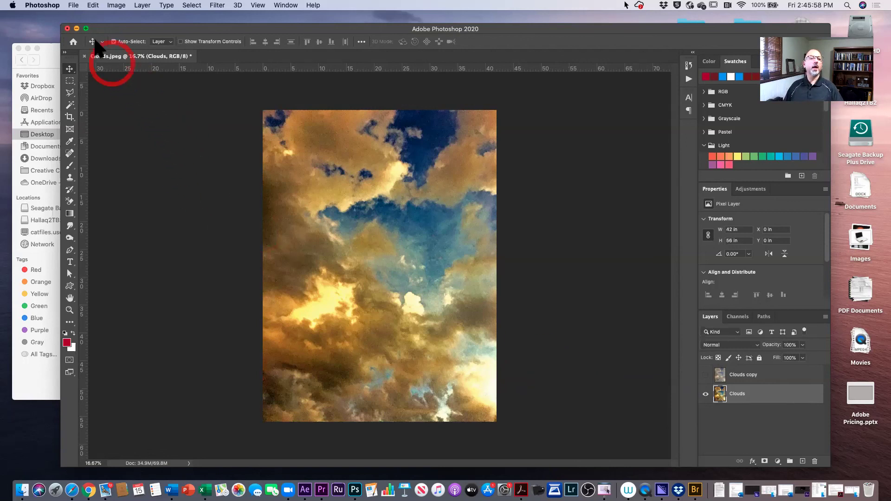
Save a JPEG copy named Clouds-Adjusted.jpg in the Adjustment folder at maximum quality 12 with Baseline Optimized format.
click(74, 5)
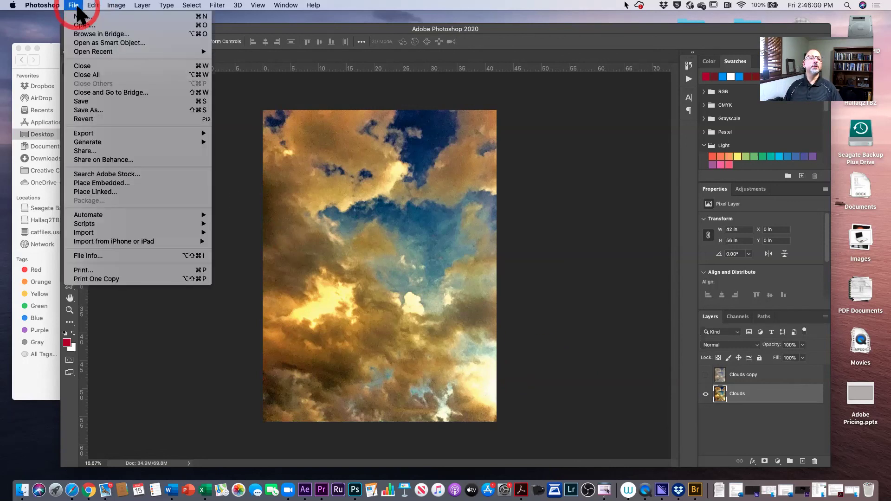
click(97, 108)
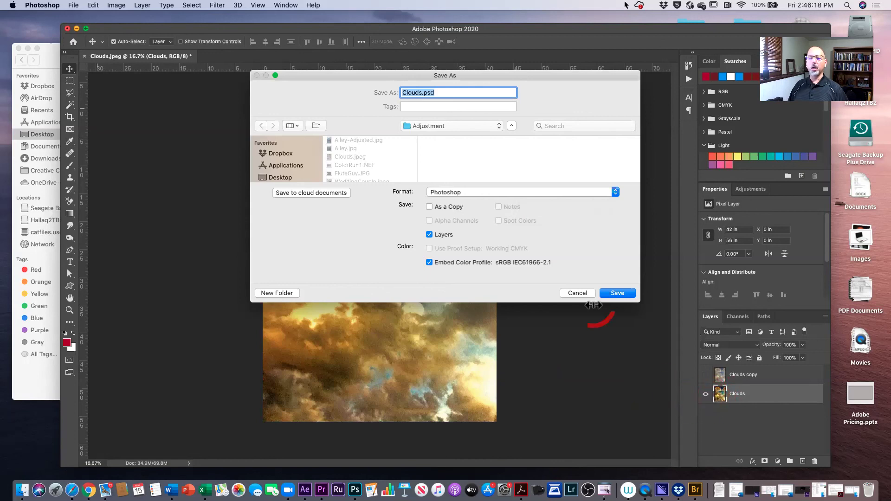
click(493, 192)
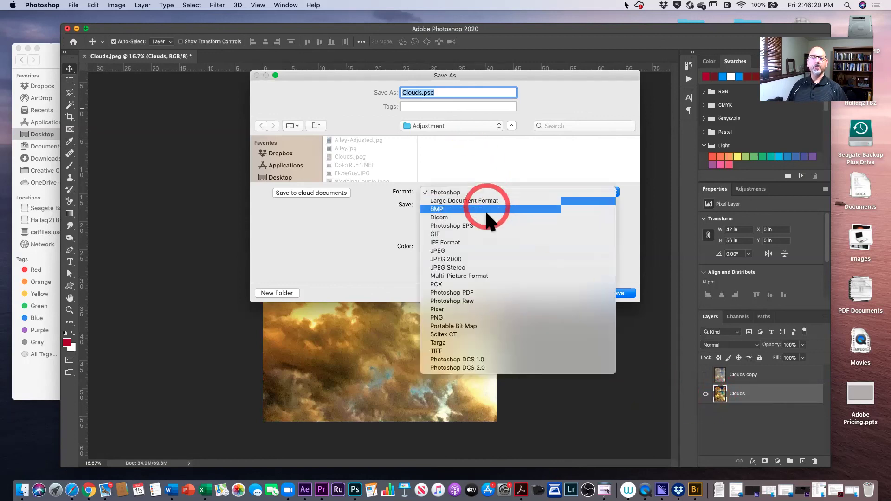
click(484, 250)
click(419, 92)
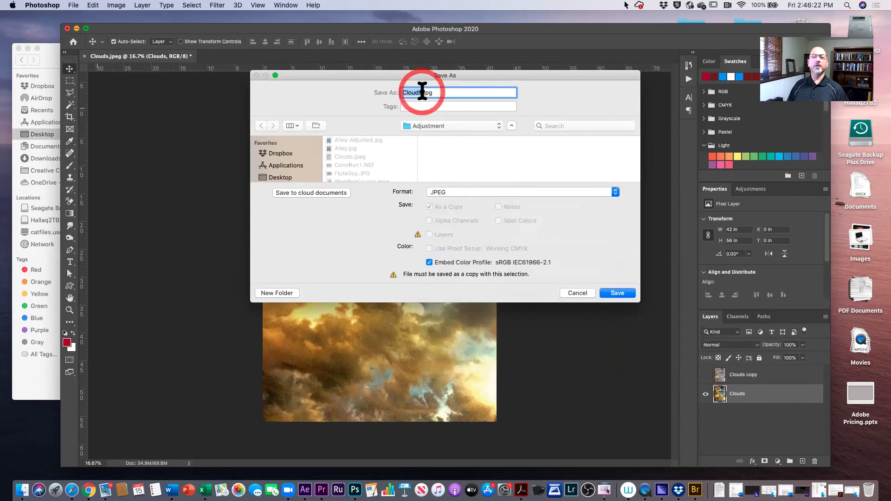
text(-Adjusted)
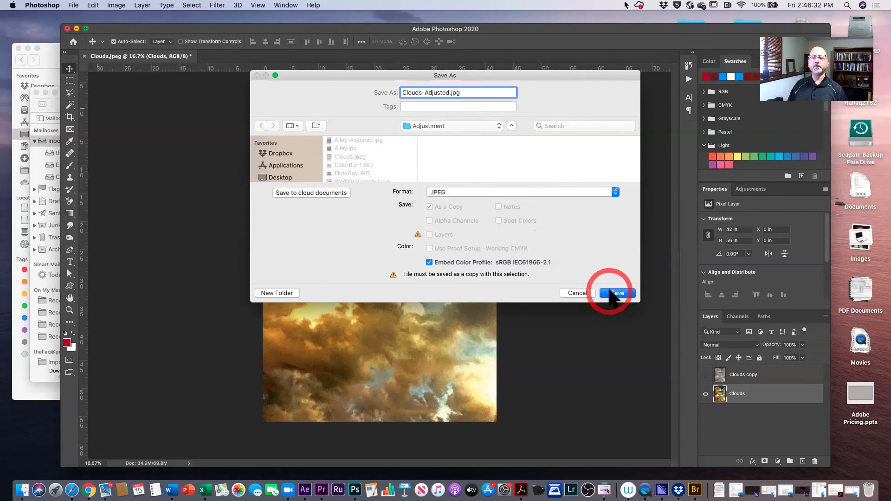
click(616, 293)
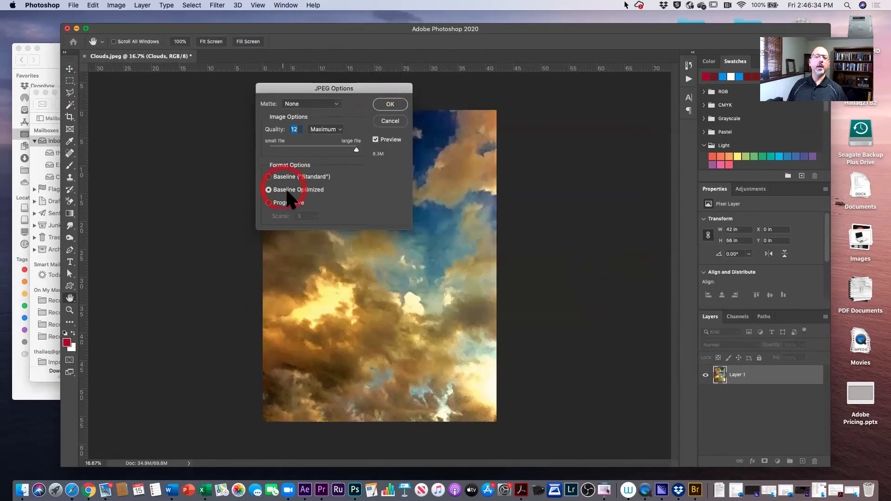
click(388, 105)
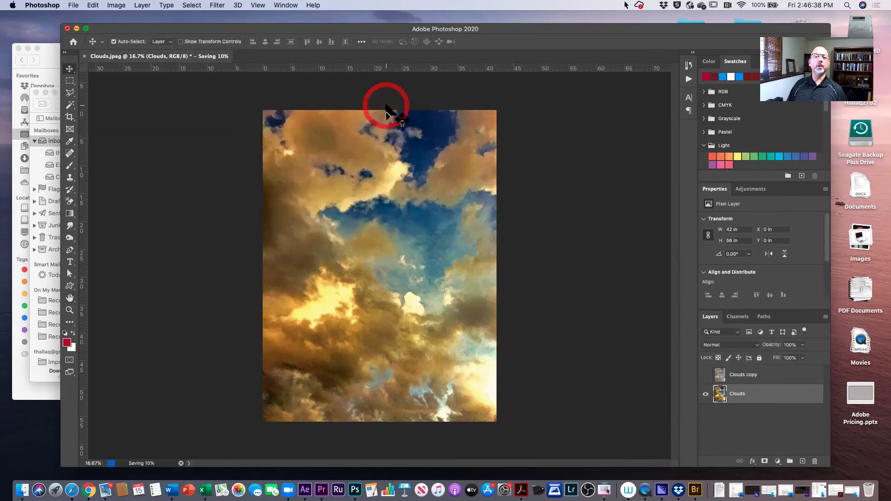
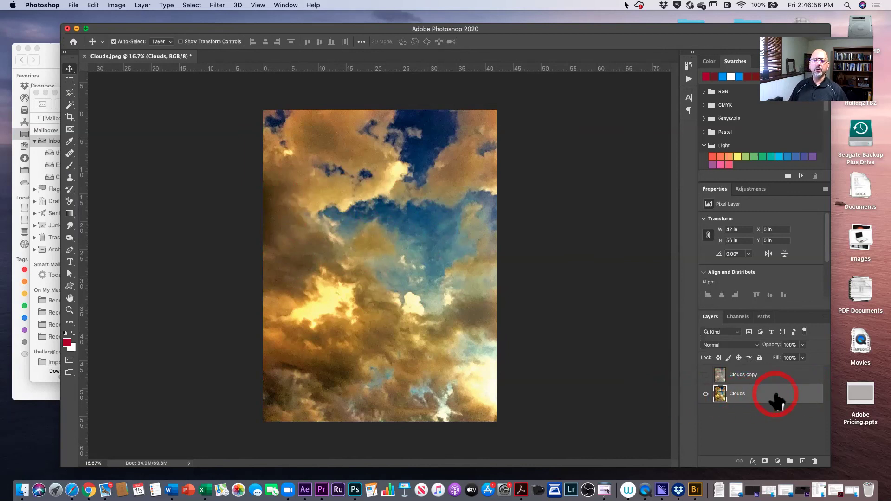
Step back through the document history via Duplicate Layer and Make Layer to the original Open state.
drag(776, 400, 341, 243)
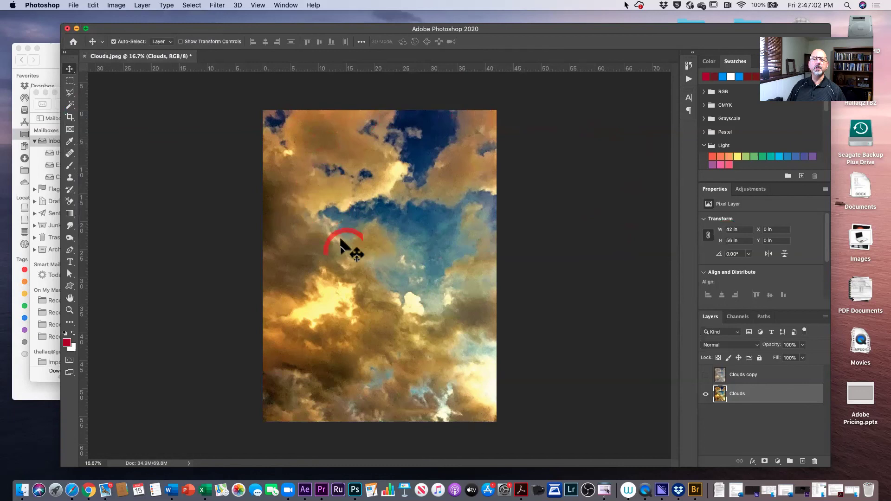
click(691, 65)
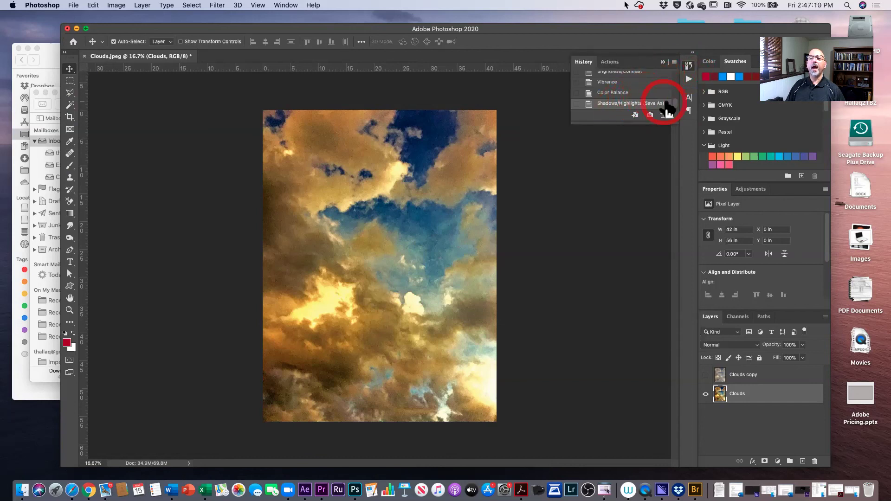
drag(671, 97, 670, 78)
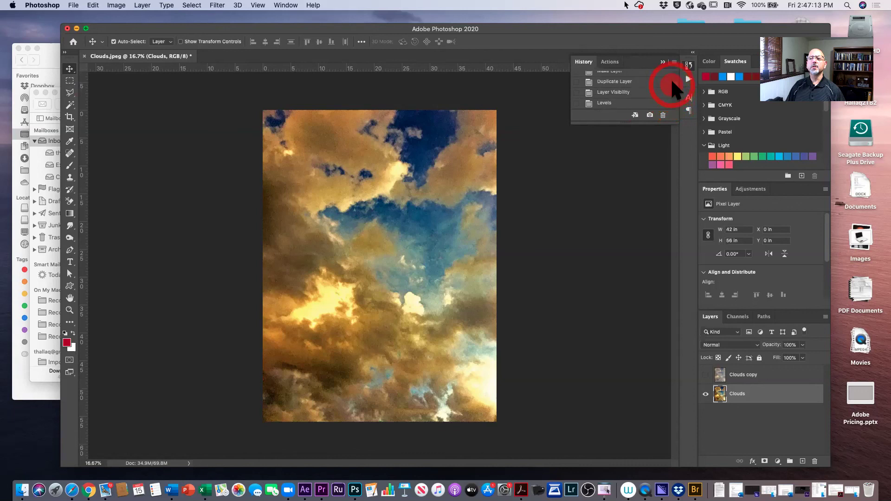
click(626, 96)
click(628, 82)
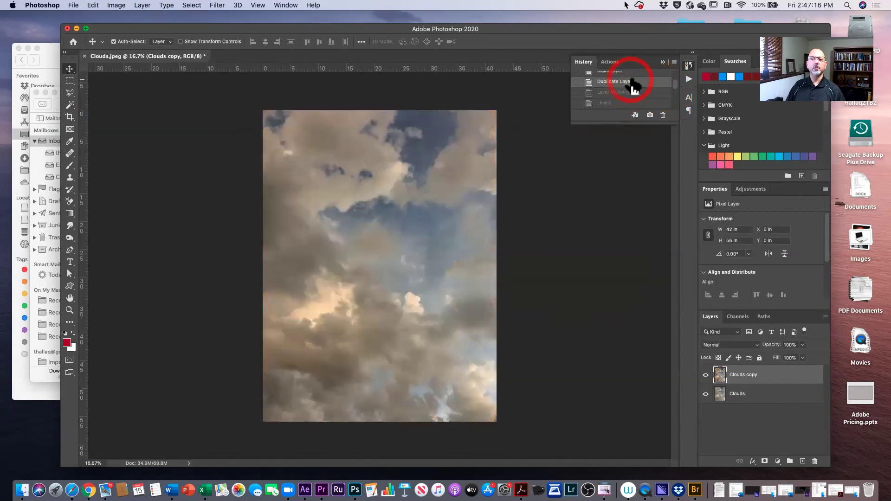
click(633, 72)
drag(675, 79, 674, 78)
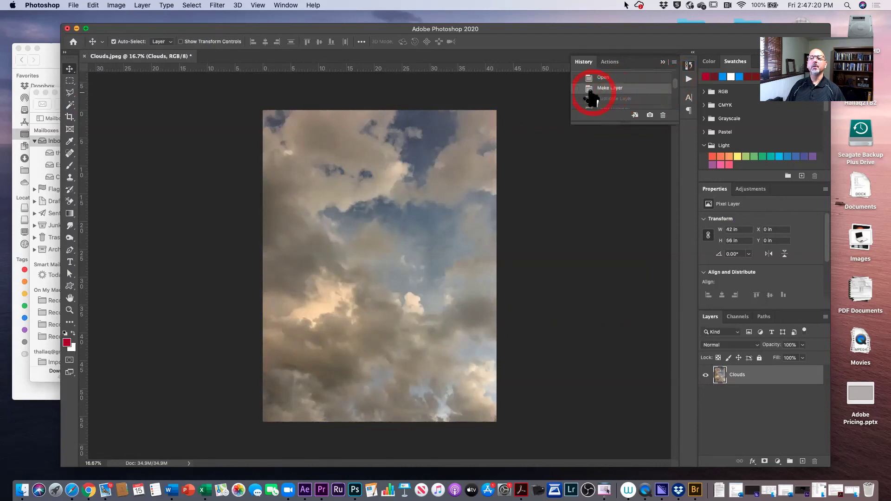
click(611, 78)
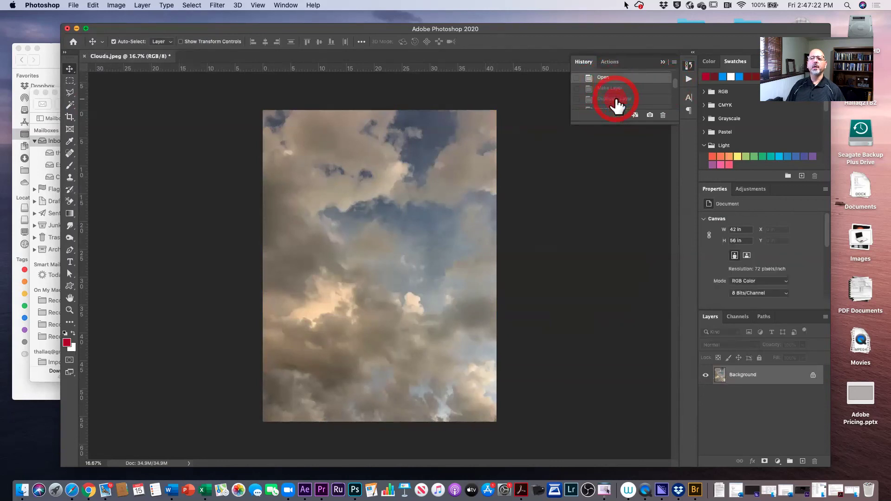
Compare the Brightness/Contrast, Vibrance and Color Balance history states, and return to the final Shadows/Highlights state.
click(616, 99)
scroll(613, 100, down, 3)
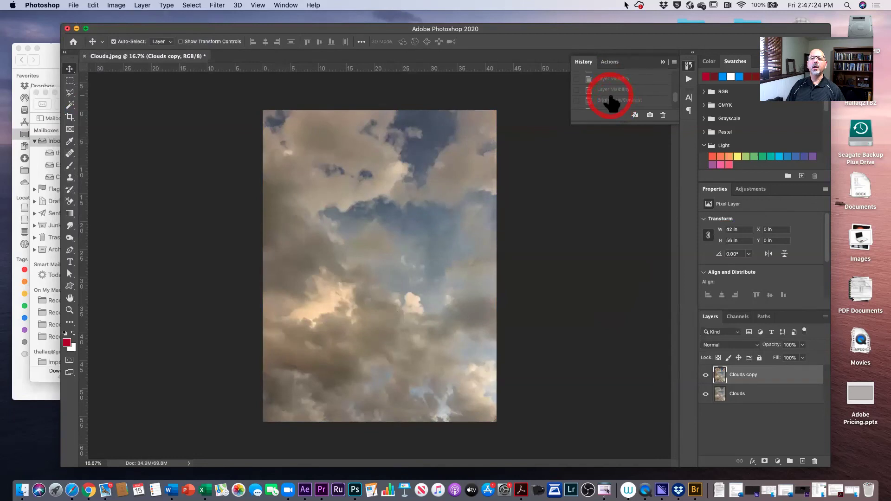
click(611, 99)
scroll(610, 101, down, 3)
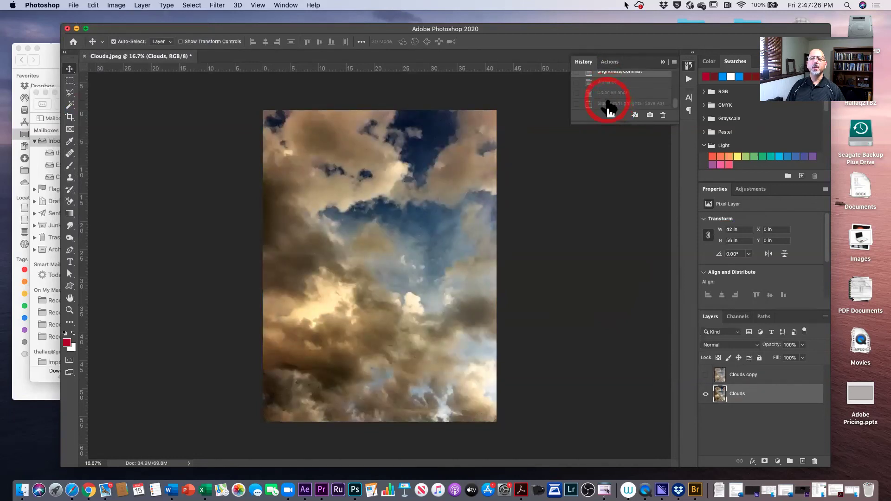
click(609, 103)
click(604, 95)
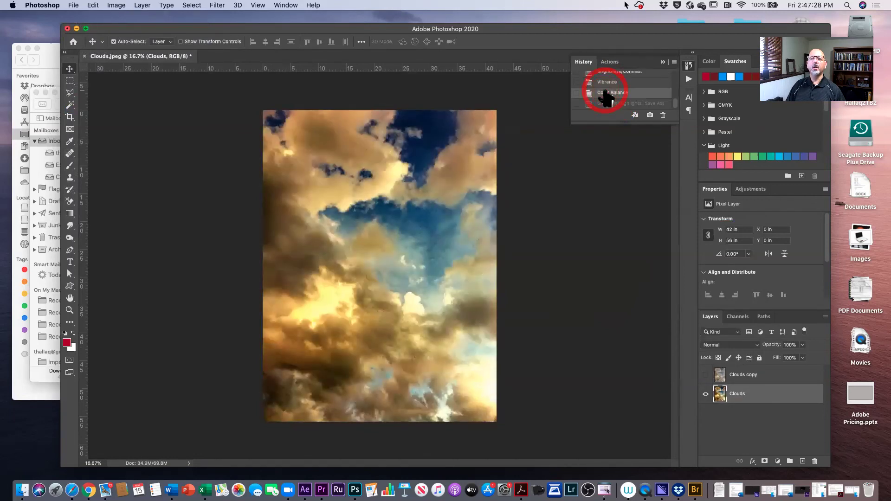
click(608, 84)
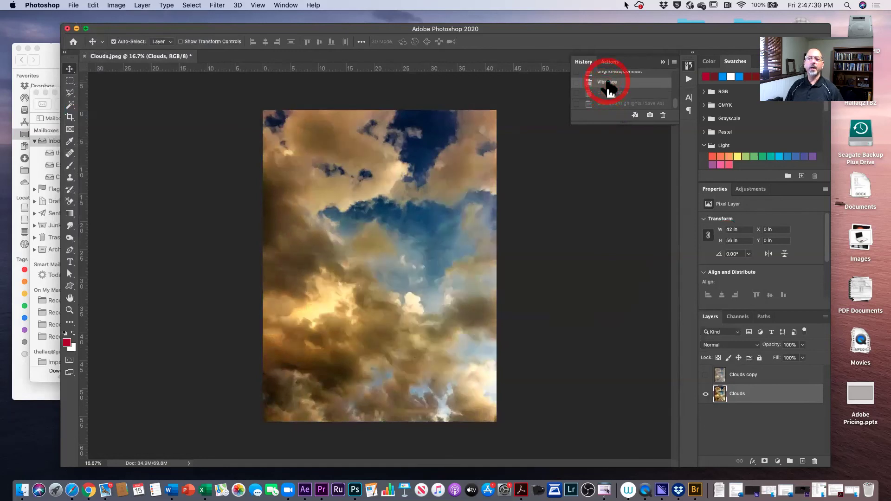
click(611, 74)
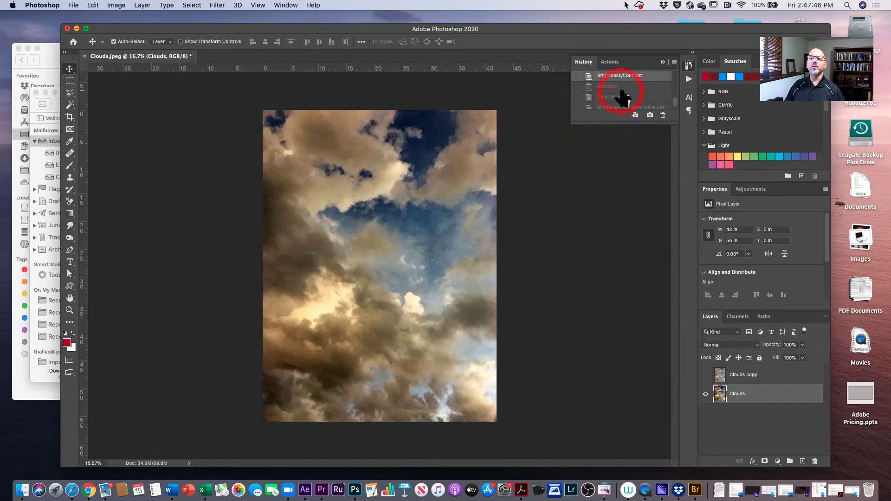
drag(676, 100, 679, 108)
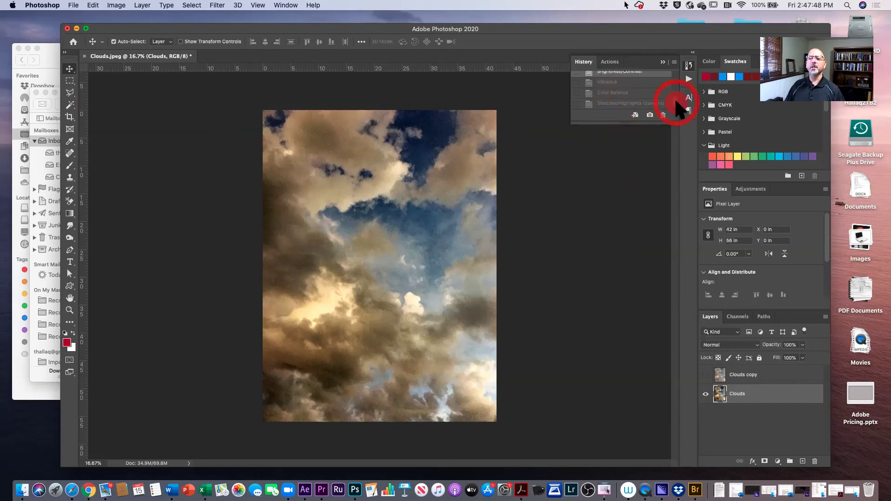
click(624, 104)
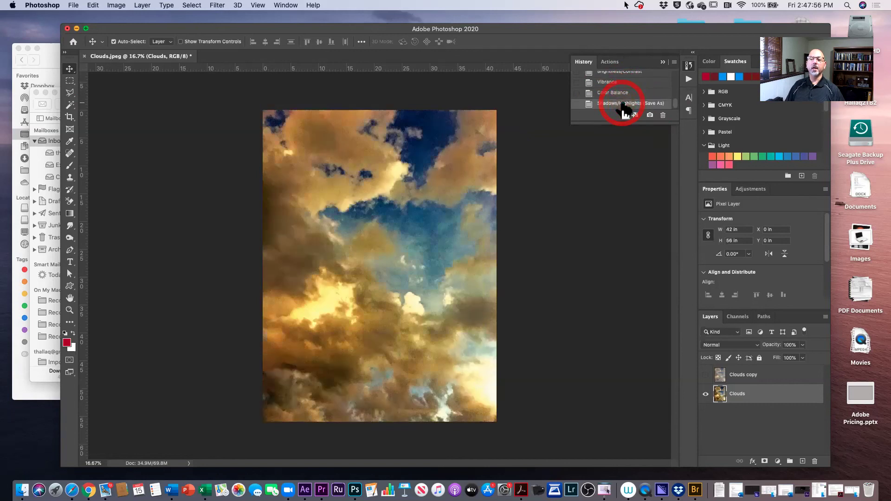
click(687, 64)
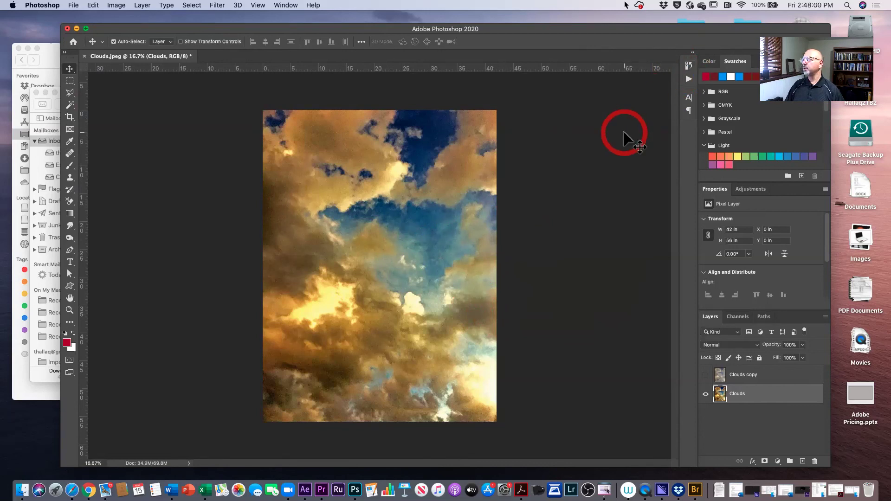
Close Clouds.jpeg without saving, and open FluteGuy.JPG from the Finder's Adjustment folder in Photoshop.
click(84, 56)
click(407, 167)
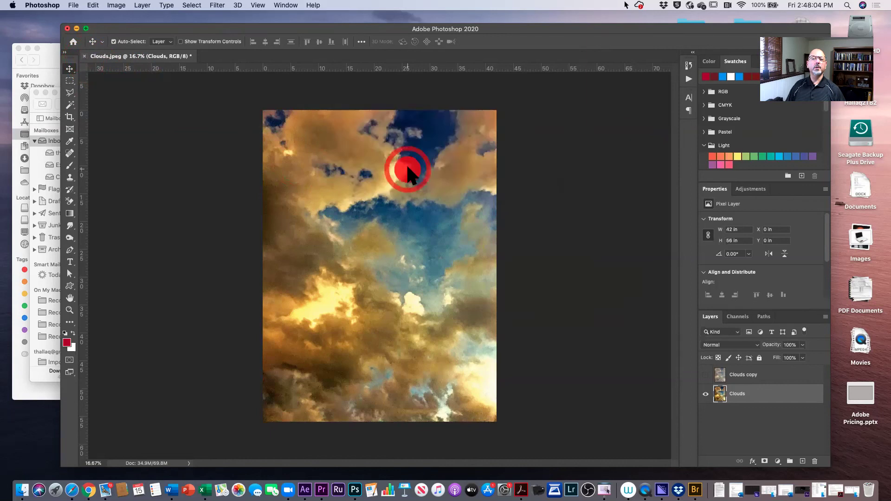
click(51, 53)
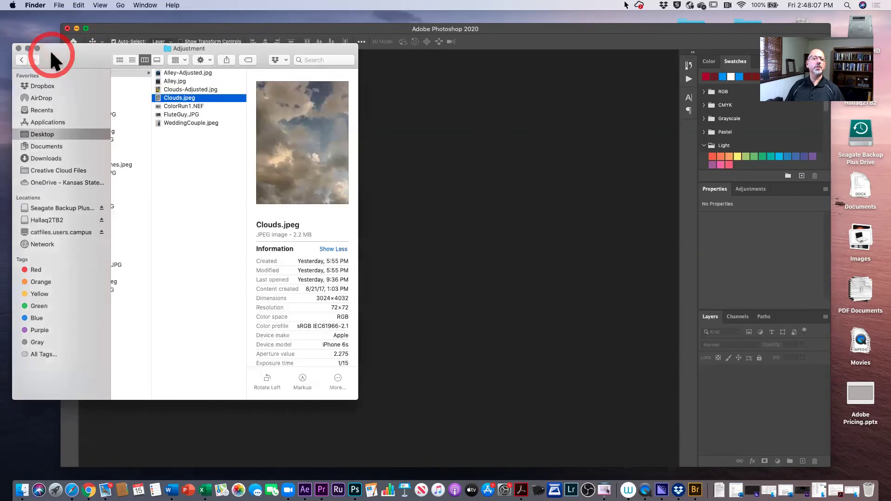
click(175, 114)
drag(175, 116, 355, 490)
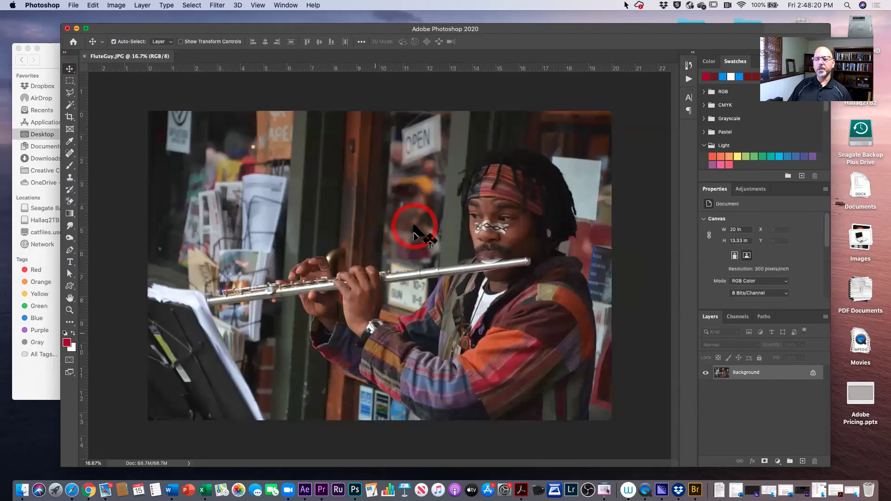
Convert the locked Background into a regular layer named FluteGuy.
click(643, 341)
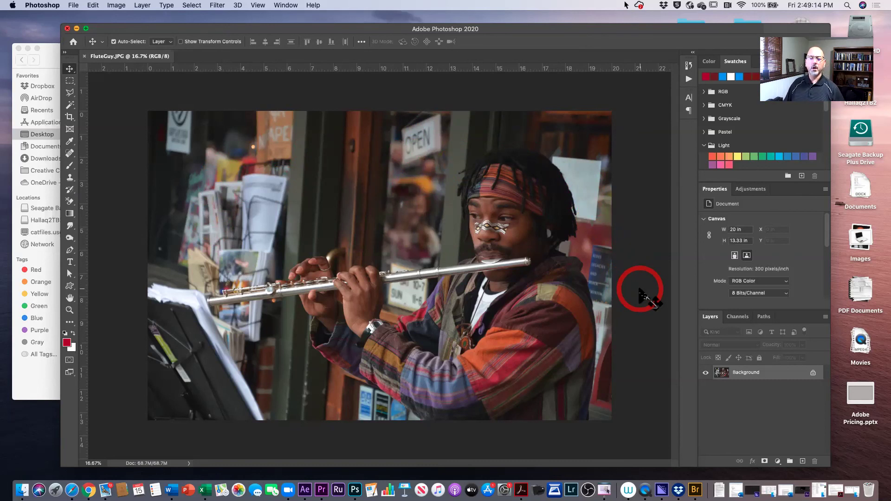
drag(774, 380, 771, 380)
double_click(770, 370)
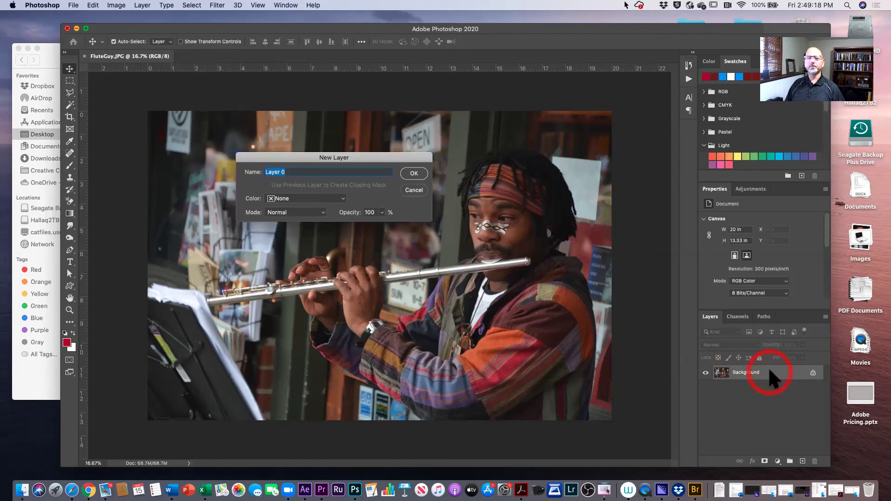
text(Fl)
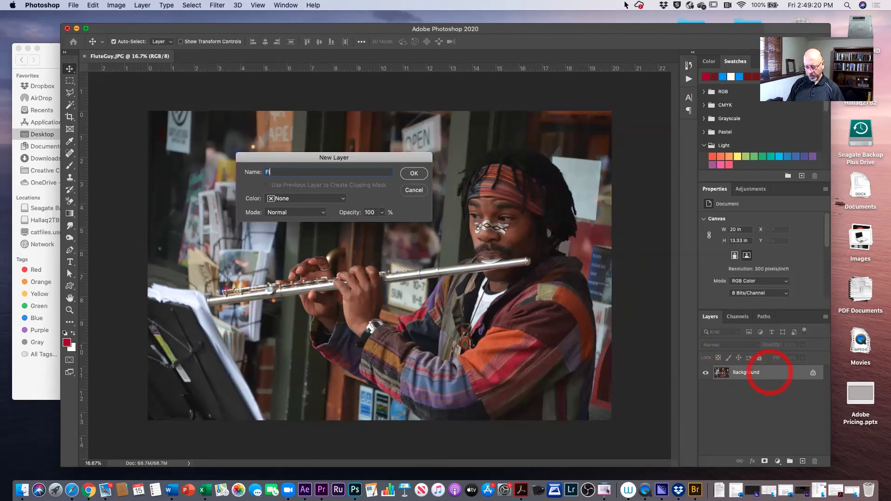
text(uteGuy)
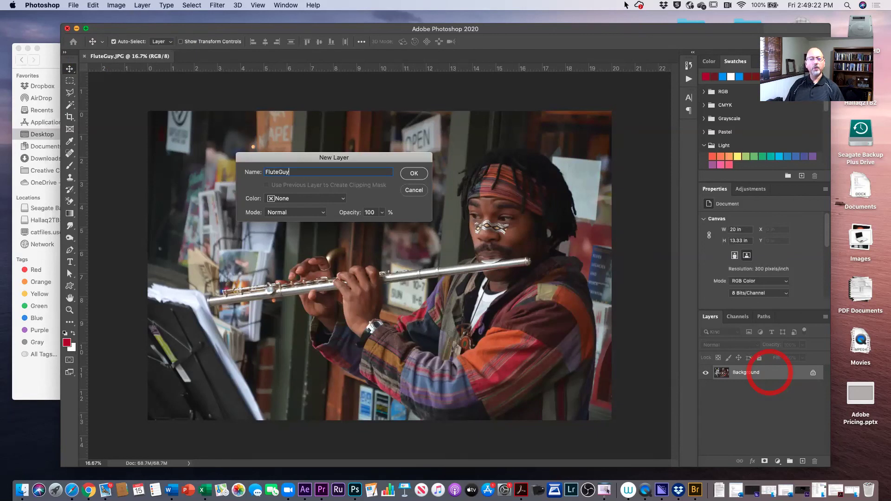
click(415, 175)
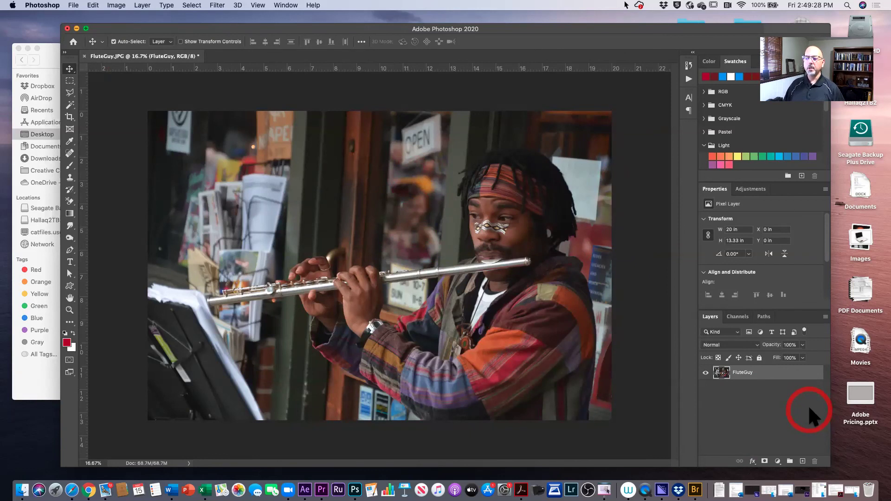
Duplicate the FluteGuy layer, hide the copy, and make the original FluteGuy layer active.
drag(773, 375, 802, 462)
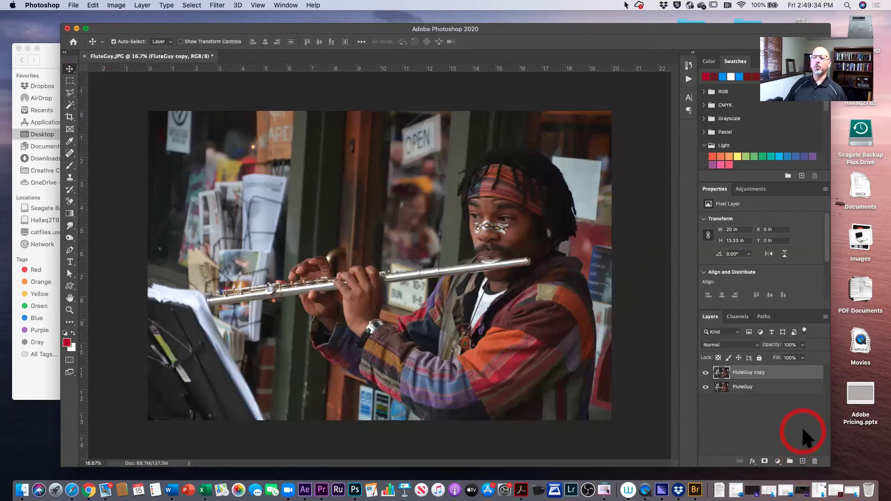
click(782, 394)
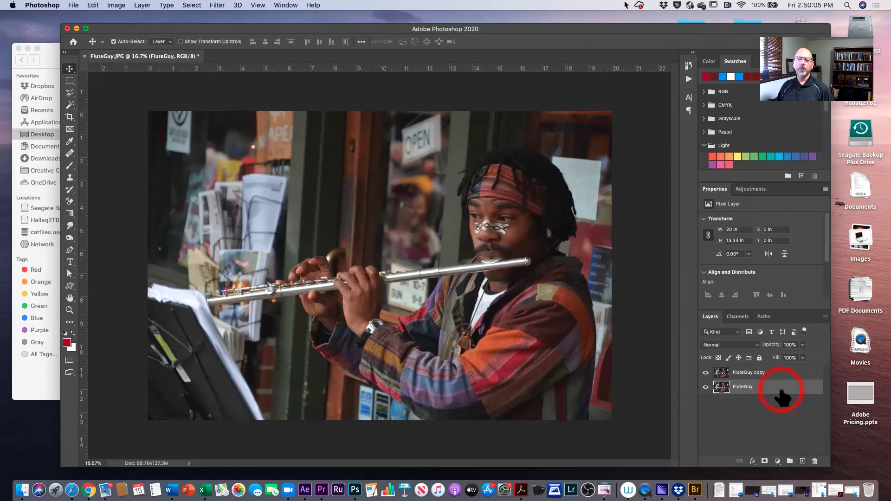
click(706, 373)
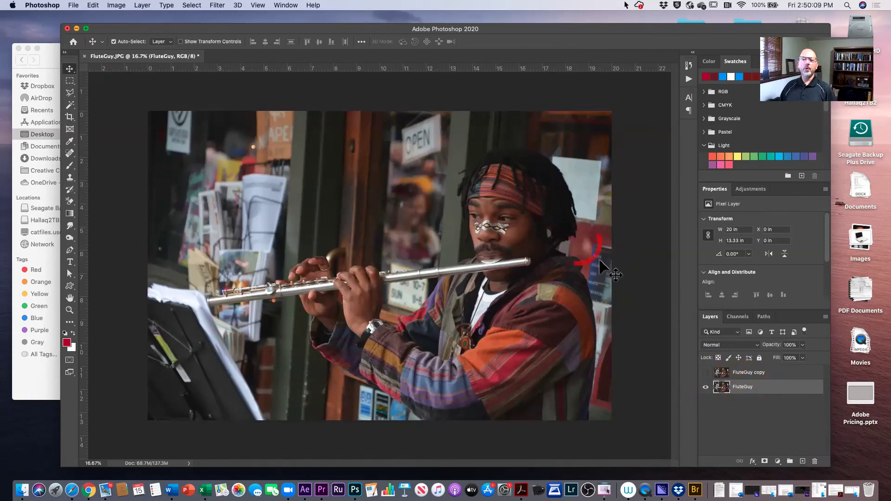
click(132, 171)
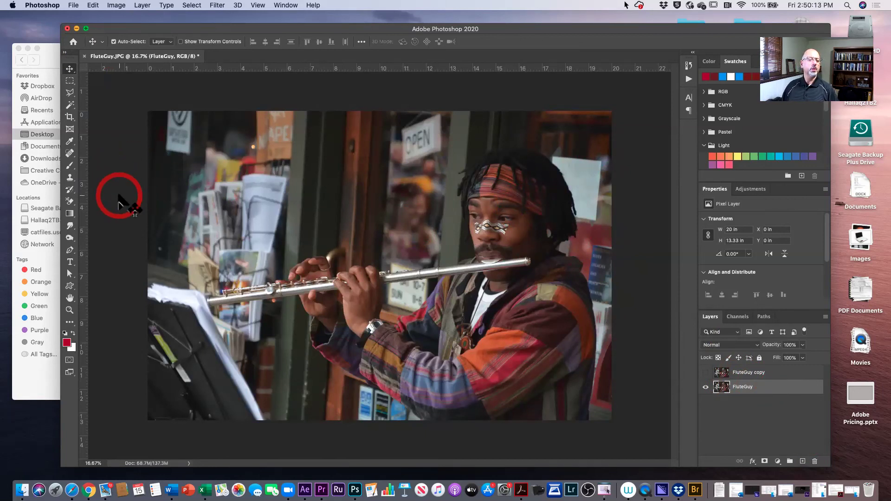
Scribble across the upper part of the FluteGuy layer with the Background Eraser at size 70, and undo the stroke.
key(e)
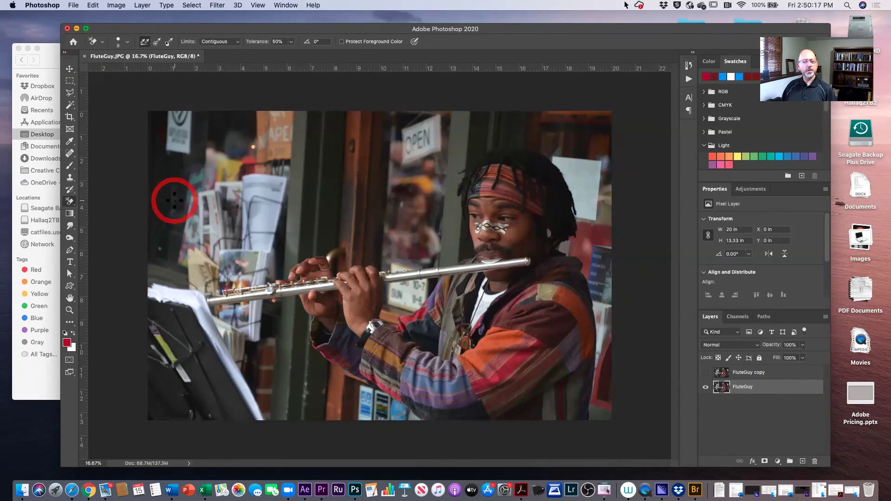
key(bracketright)
key(bracketright)
key(bracketright)
key(bracketright)
key(bracketright)
key(bracketright)
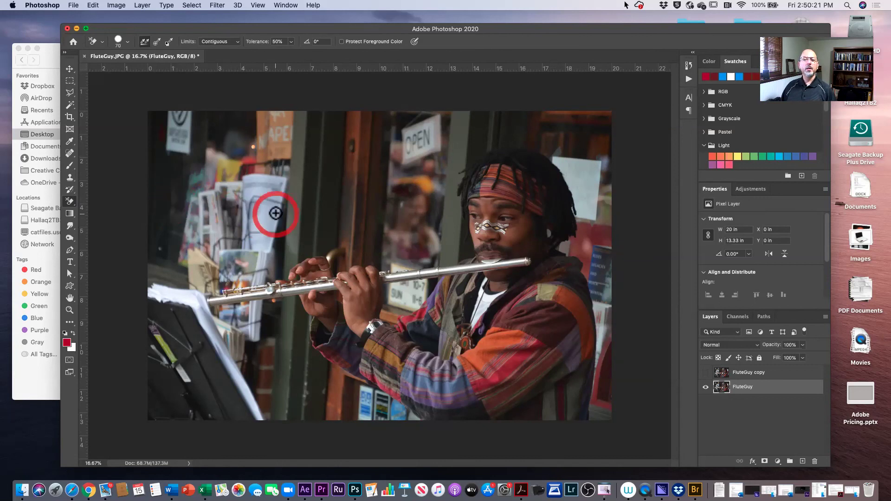
mouse_move(392, 172)
mouse_down()
mouse_move(286, 167)
mouse_move(320, 178)
mouse_move(298, 199)
mouse_move(382, 192)
mouse_move(229, 169)
mouse_move(292, 169)
mouse_move(265, 171)
mouse_move(280, 187)
mouse_move(339, 193)
mouse_move(219, 185)
mouse_move(321, 192)
mouse_move(268, 179)
mouse_up()
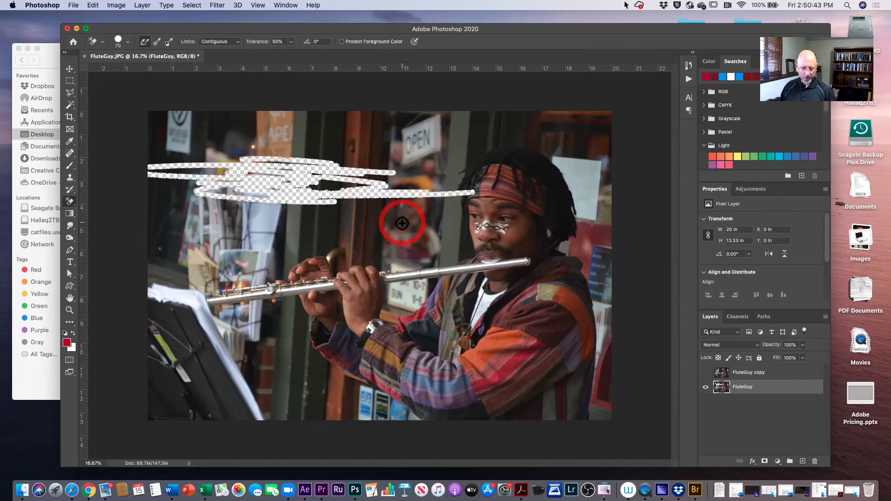
key(super+z)
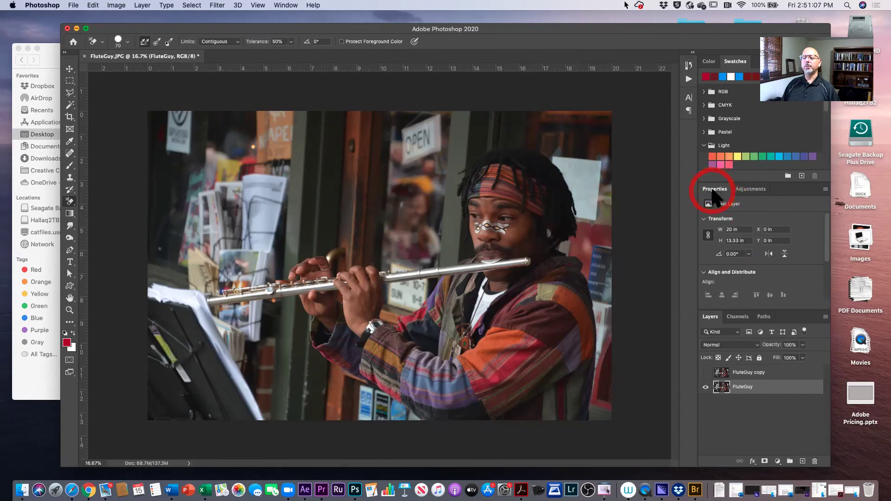
Add a Levels adjustment layer above FluteGuy and move the black and white input points slightly inward, previewing the clipping.
click(751, 190)
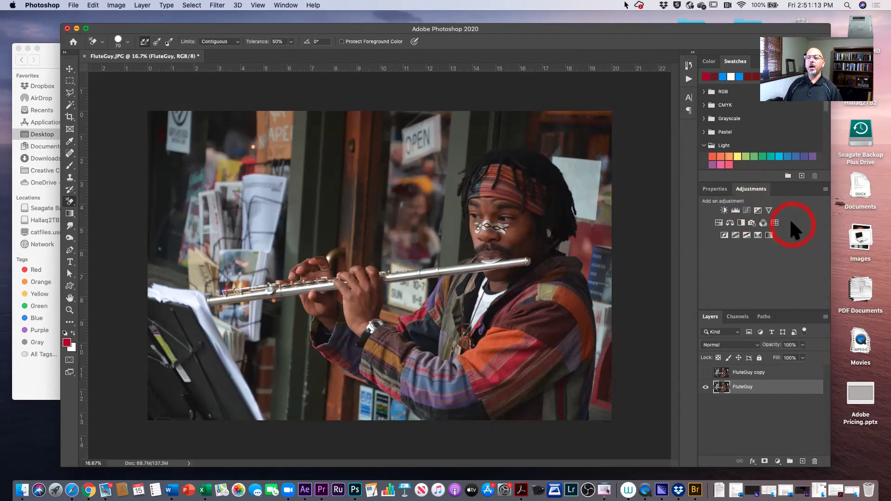
click(735, 211)
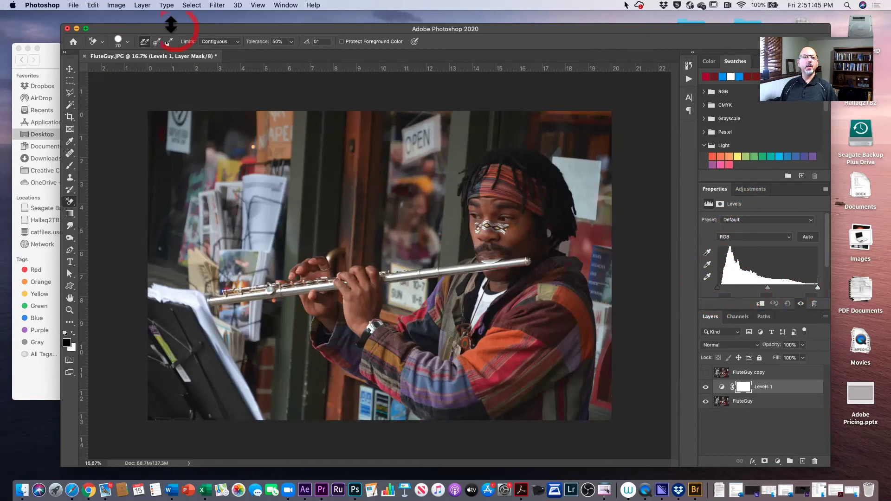
click(117, 6)
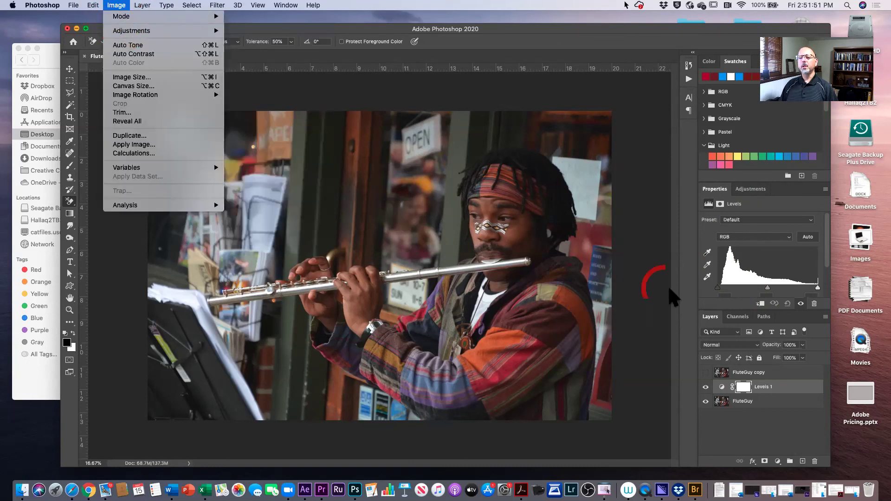
click(717, 284)
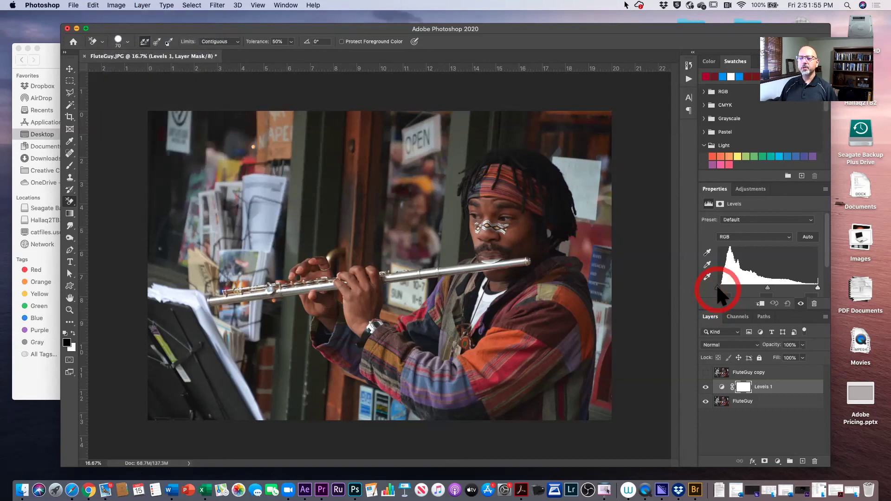
alt+click(717, 284)
drag(717, 284, 720, 284)
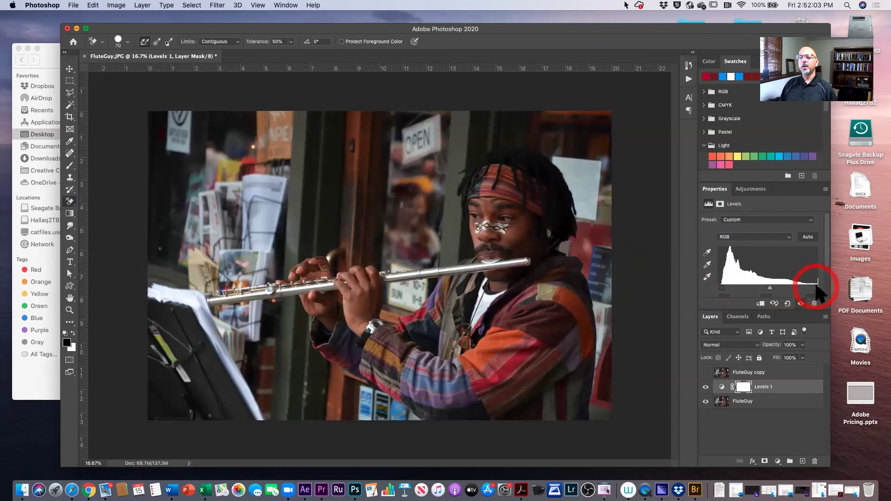
drag(817, 285, 817, 285)
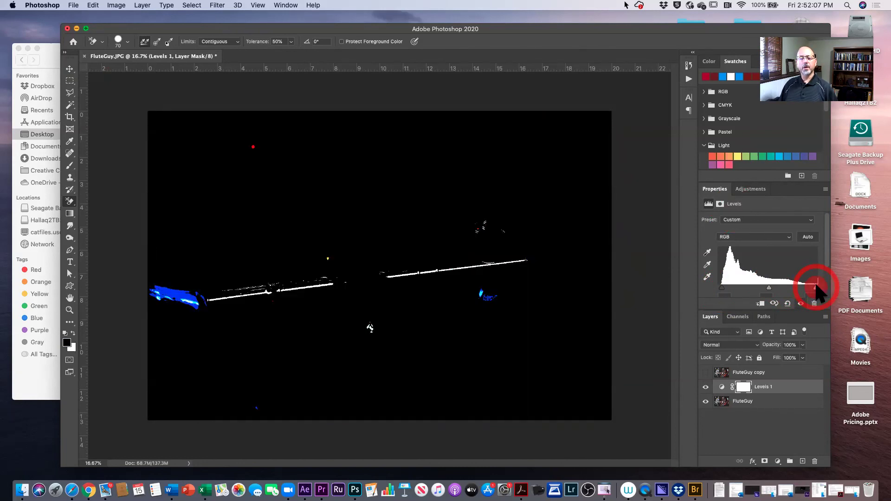
drag(816, 285, 817, 285)
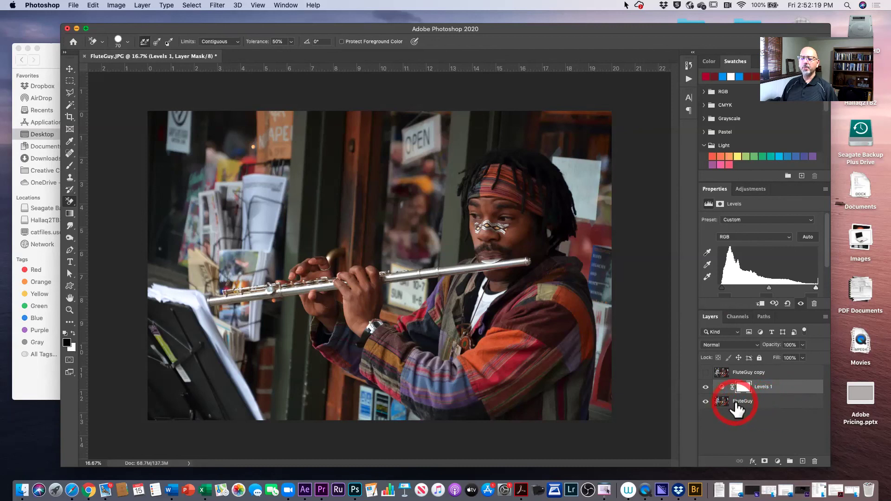
Add a Brightness/Contrast adjustment layer directly above FluteGuy with Brightness 9 and Contrast -5.
click(771, 407)
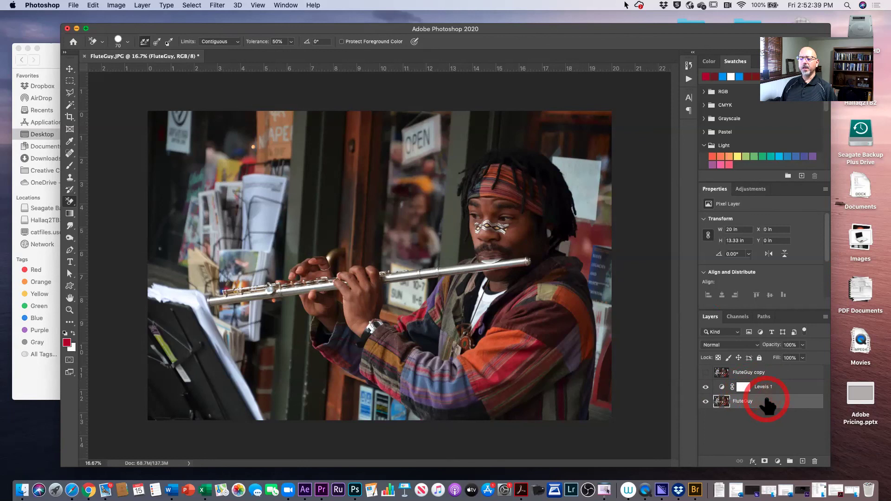
click(743, 188)
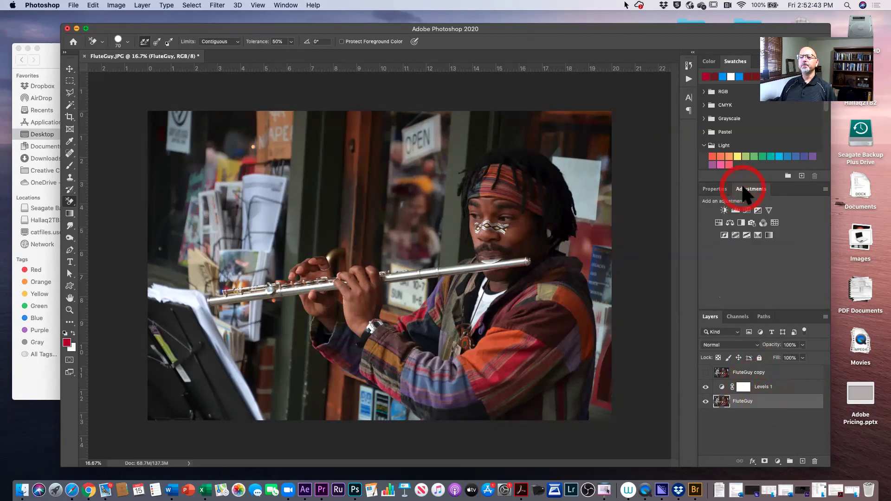
click(724, 211)
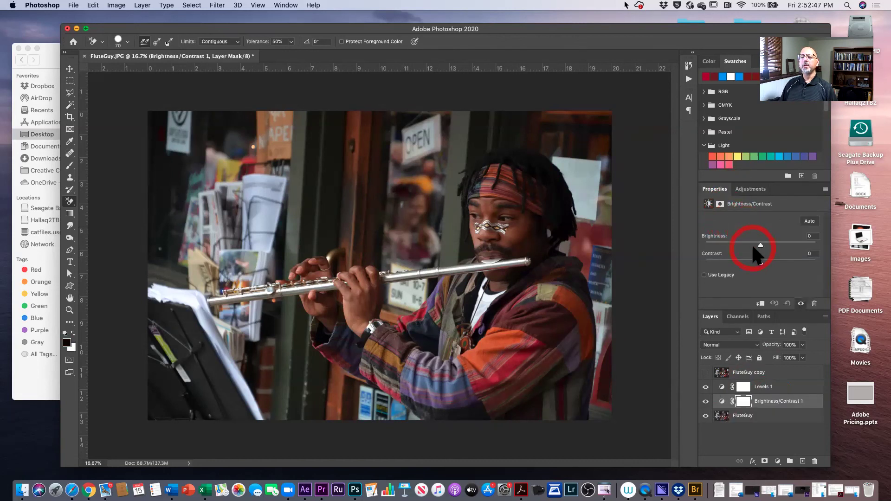
drag(761, 244, 763, 244)
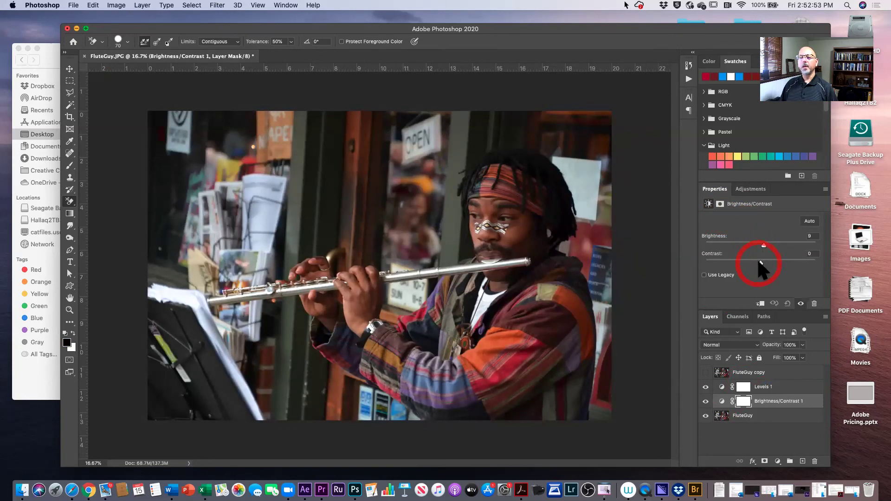
drag(760, 263, 755, 263)
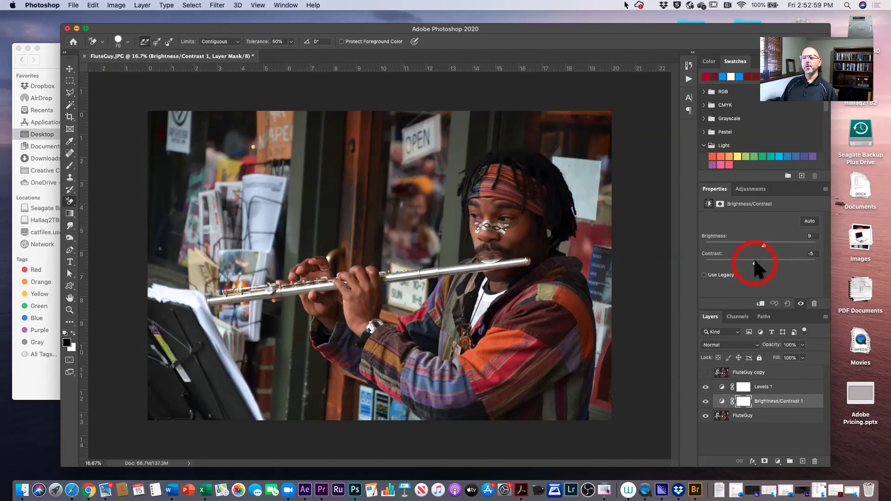
click(749, 390)
drag(749, 392, 765, 403)
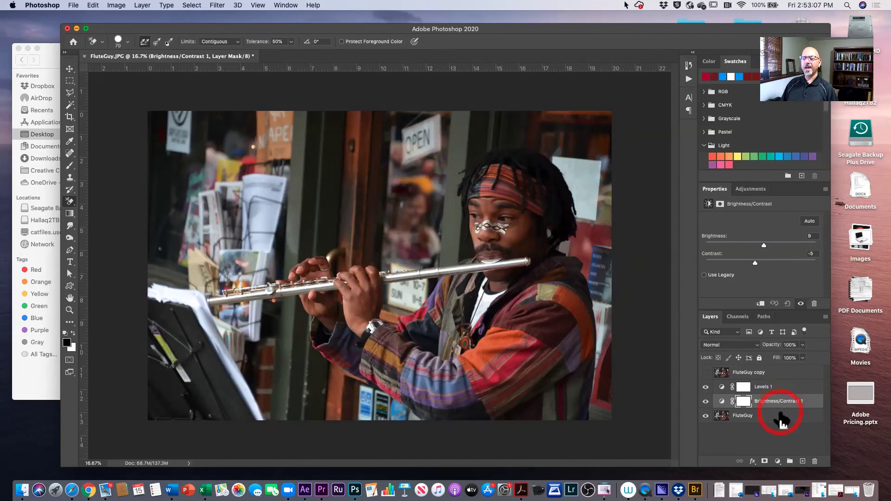
Add a Vibrance adjustment layer directly above FluteGuy with Vibrance +69 and Saturation +7.
click(781, 418)
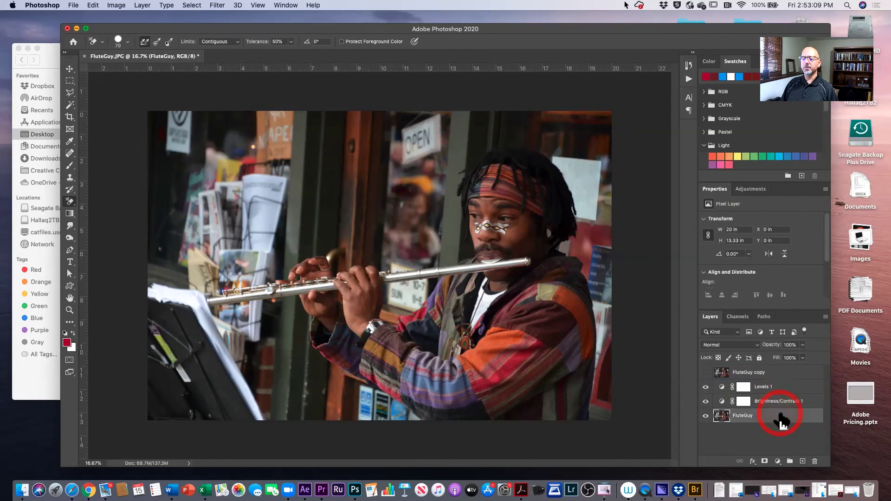
click(749, 190)
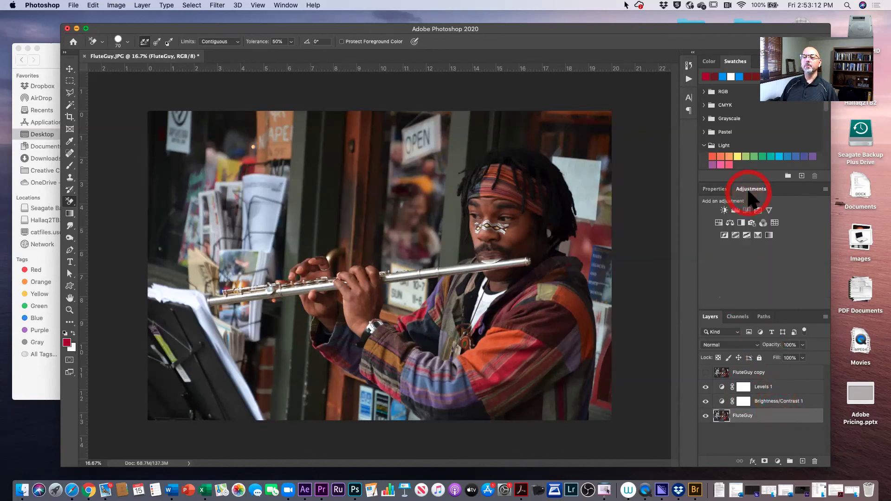
click(766, 211)
drag(761, 228, 768, 227)
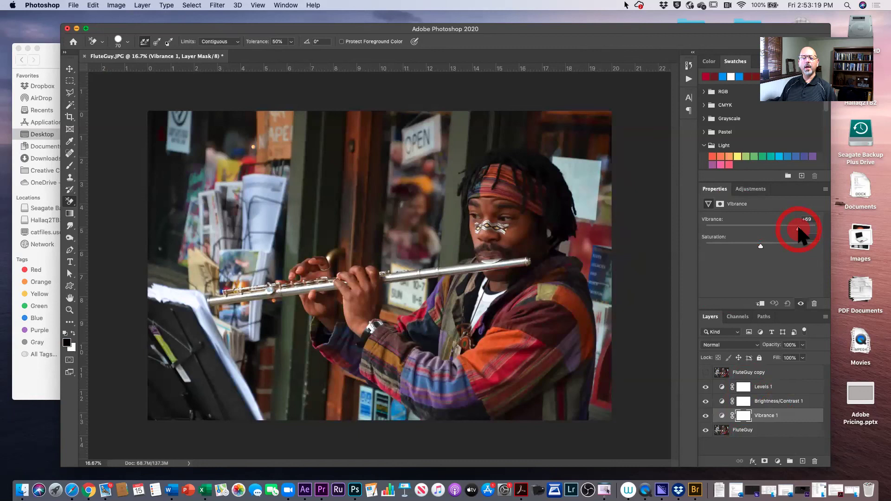
drag(760, 245, 763, 247)
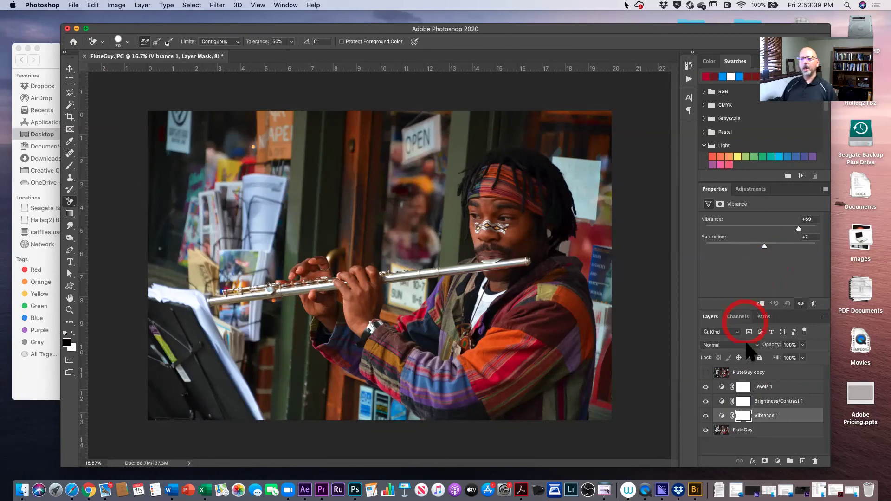
Show the untouched FluteGuy copy to compare it with the adjusted photo, and hide it again.
click(774, 374)
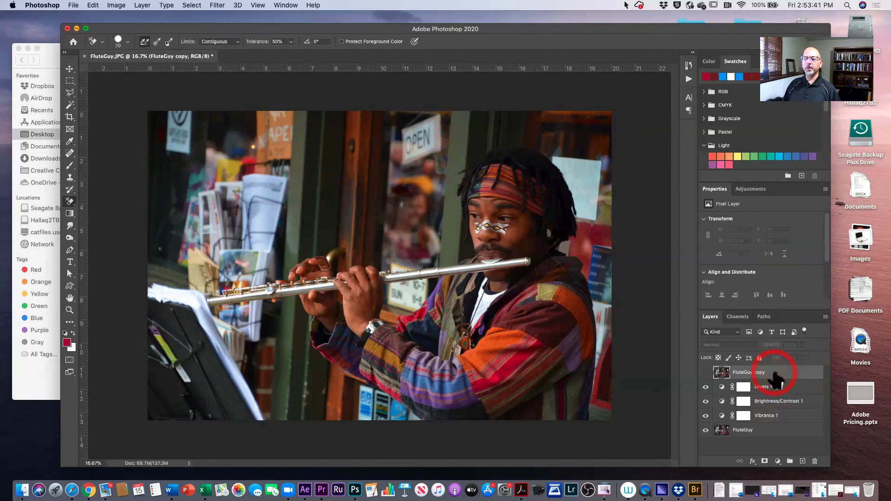
click(706, 373)
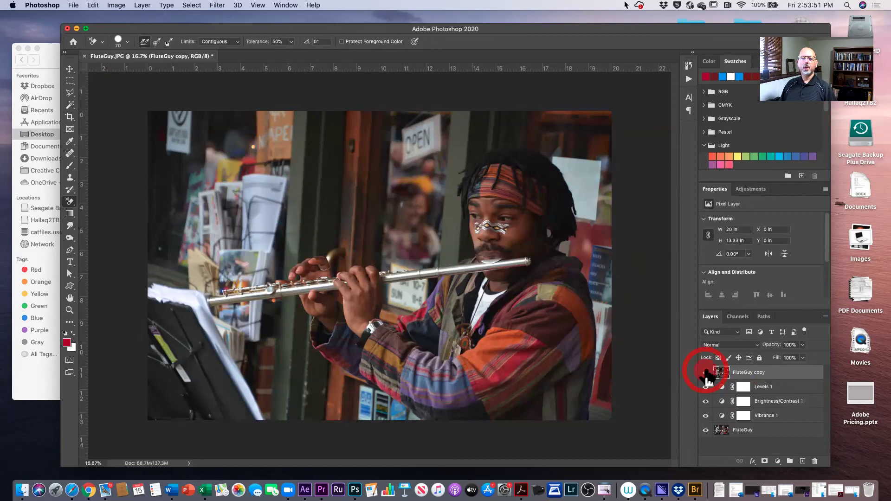
click(706, 373)
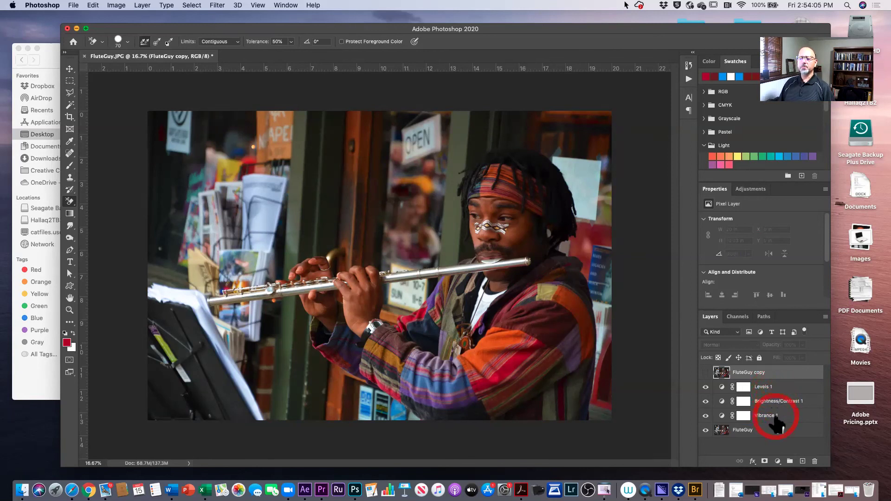
Hide the Levels, Brightness/Contrast and Vibrance adjustments one by one, show them all again, and select the Vibrance layer.
click(764, 430)
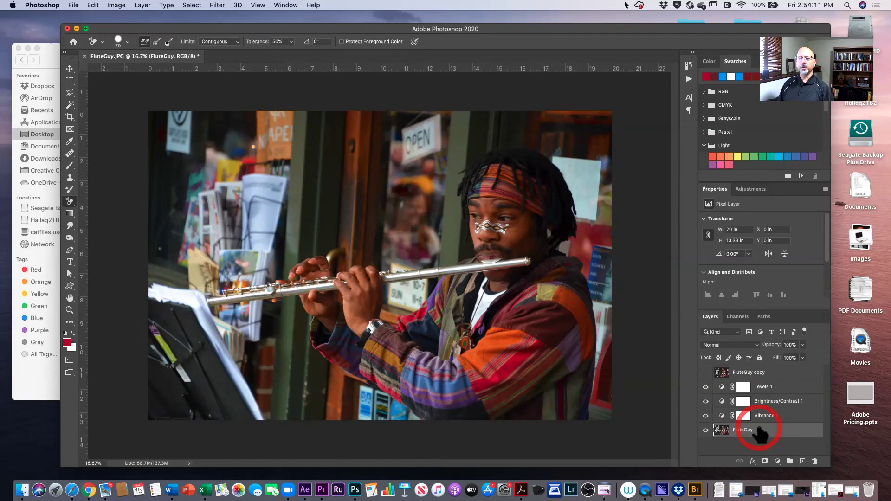
click(706, 388)
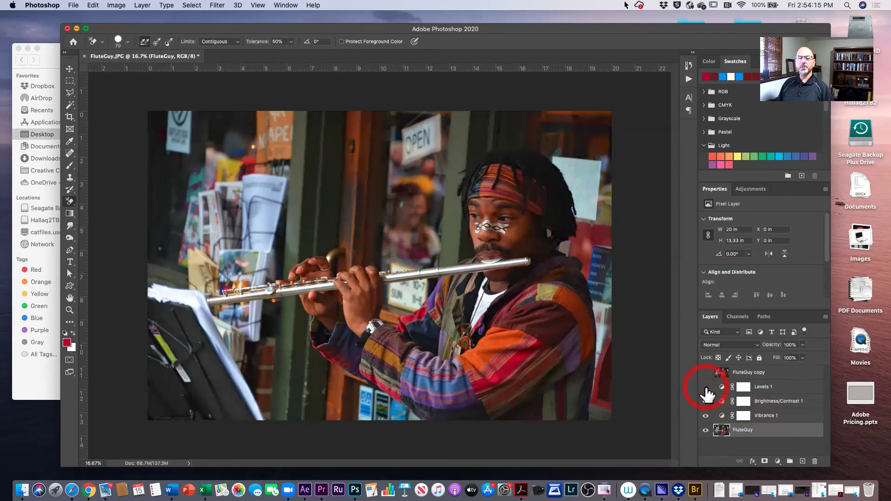
click(706, 401)
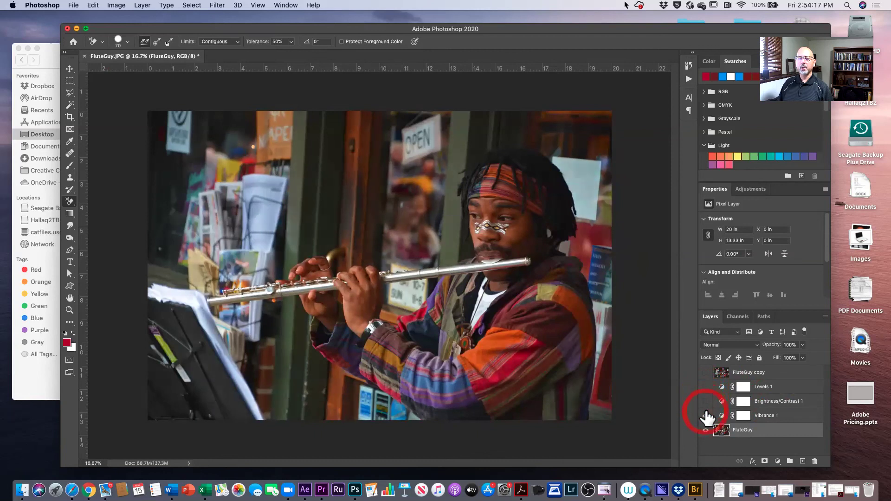
click(705, 416)
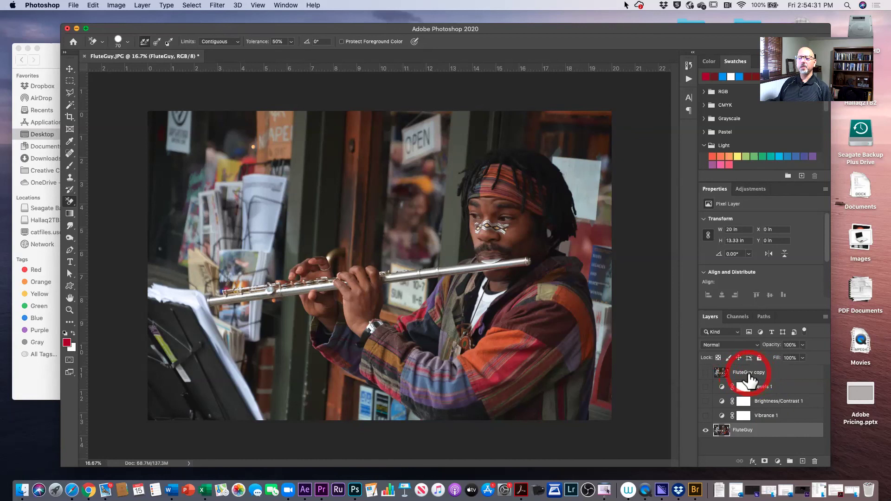
click(705, 416)
click(706, 401)
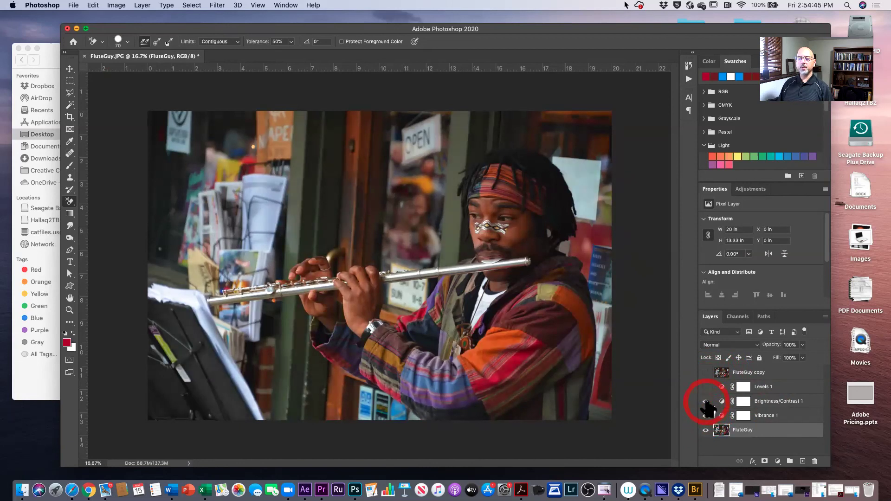
click(706, 388)
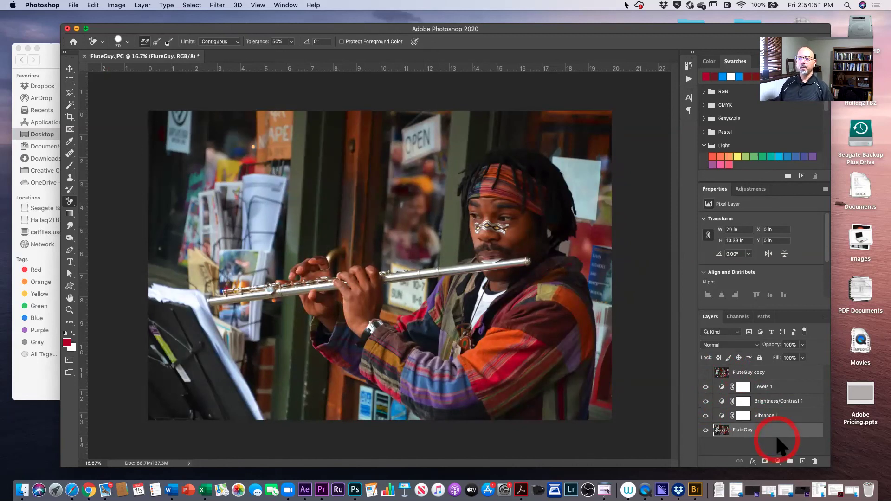
click(788, 416)
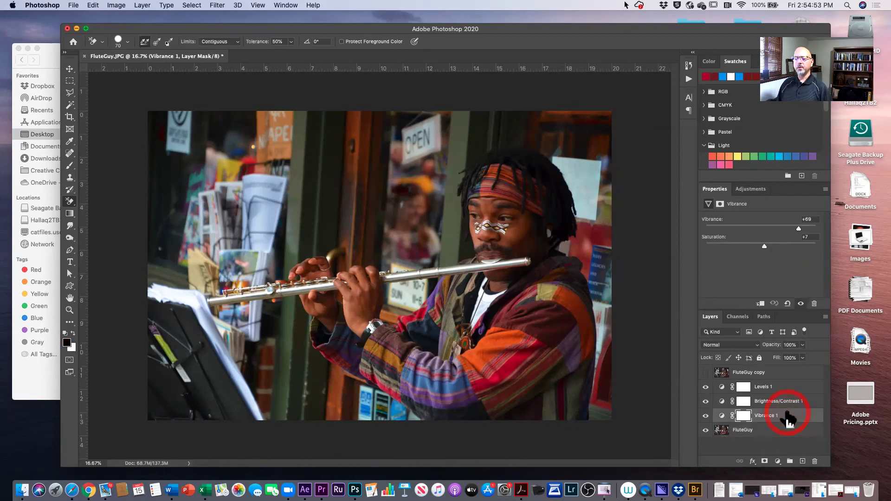
Group the Levels, Brightness/Contrast and Vibrance layers, name the group "Adjustment layers", and deselect it.
shift+click(784, 390)
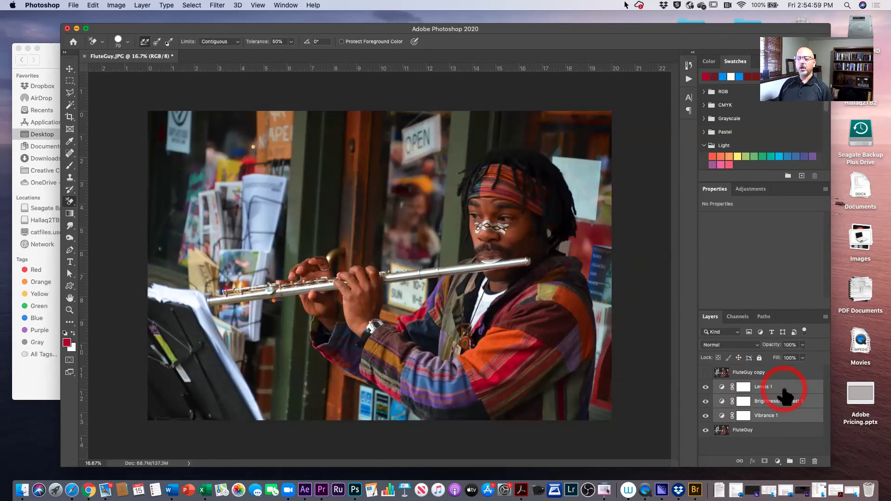
drag(783, 394, 791, 469)
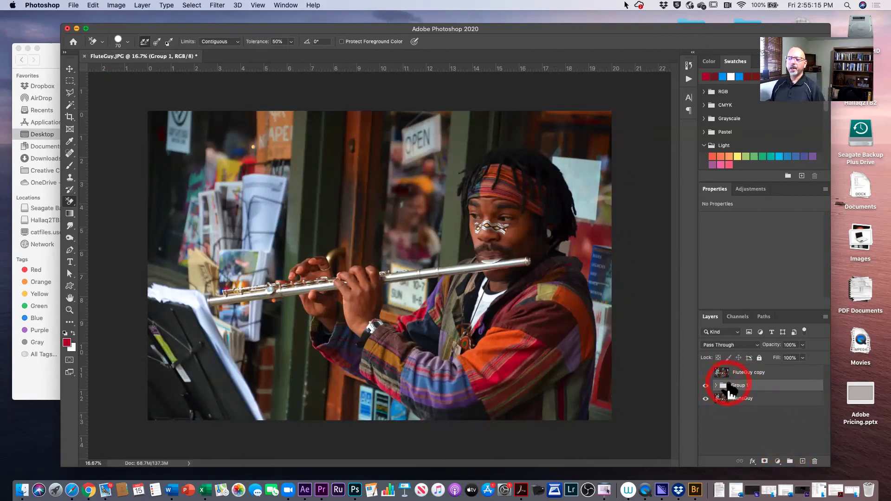
double_click(739, 386)
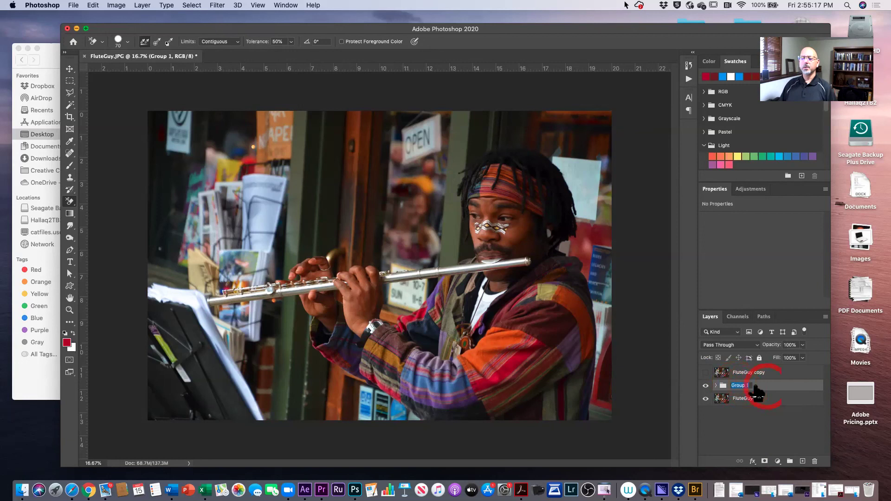
text(A)
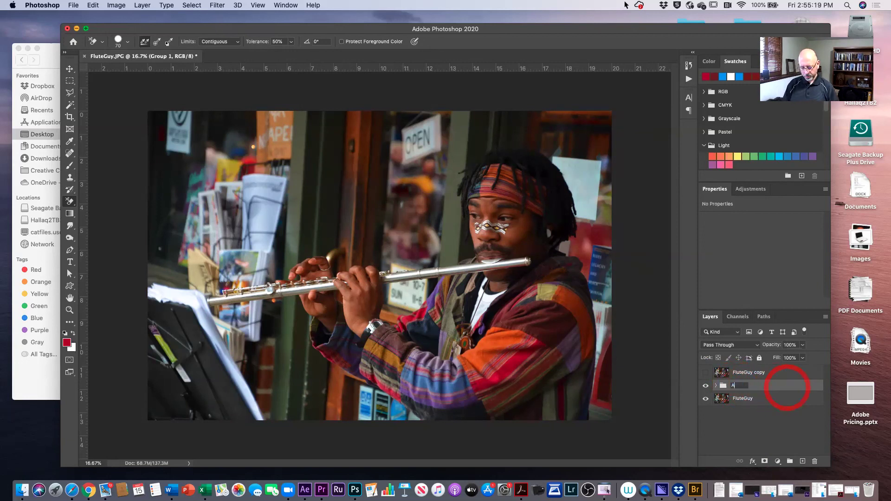
text(djustment )
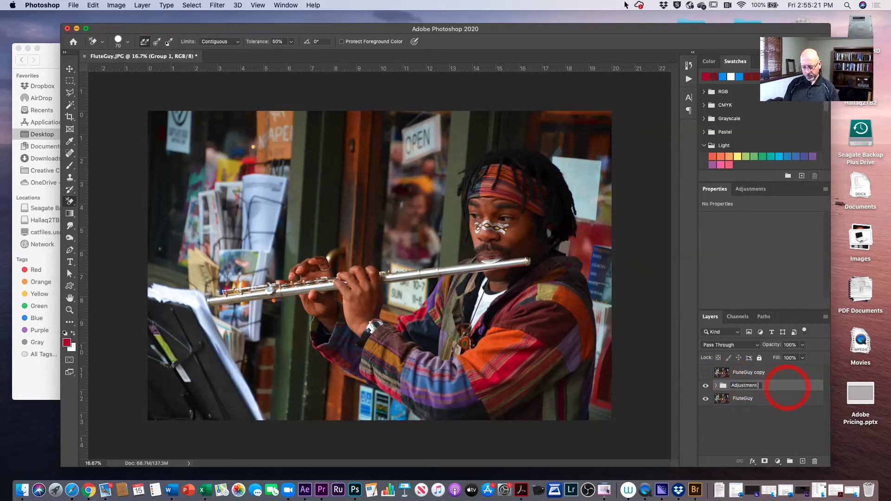
text(layers)
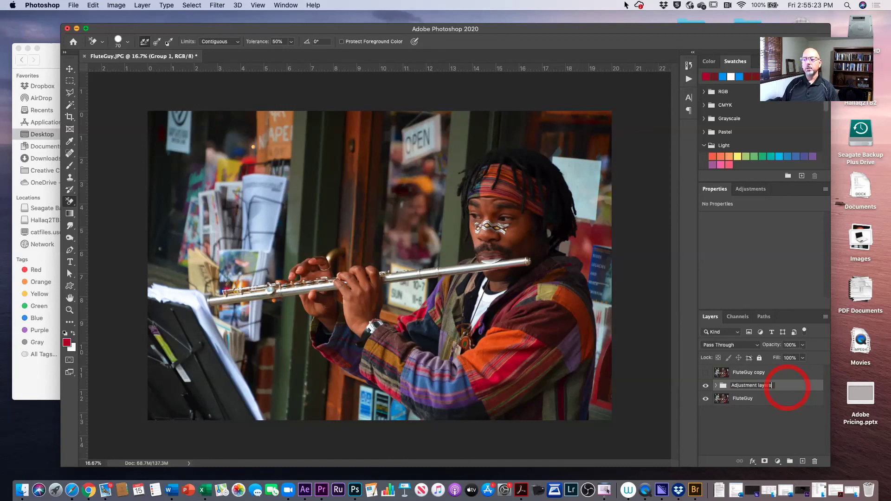
click(792, 385)
click(778, 409)
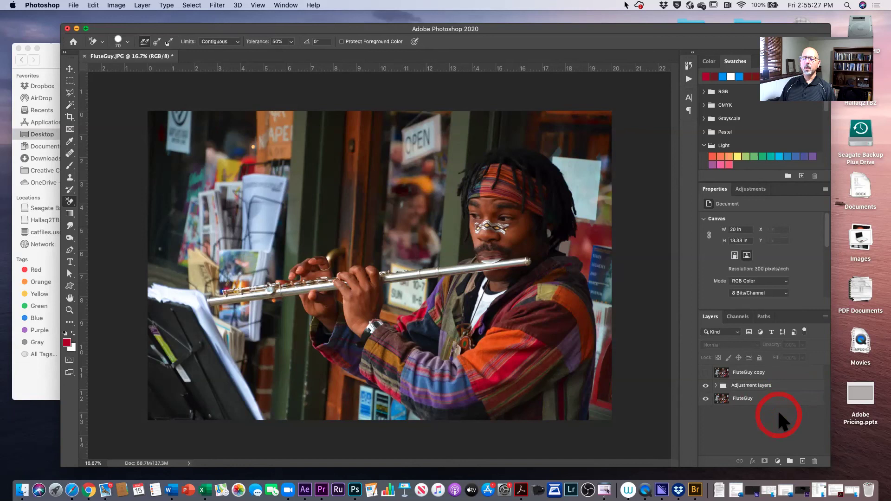
Hide and show the Adjustment layers group to compare the photo, and expand and collapse it to view its contents.
click(705, 386)
click(706, 387)
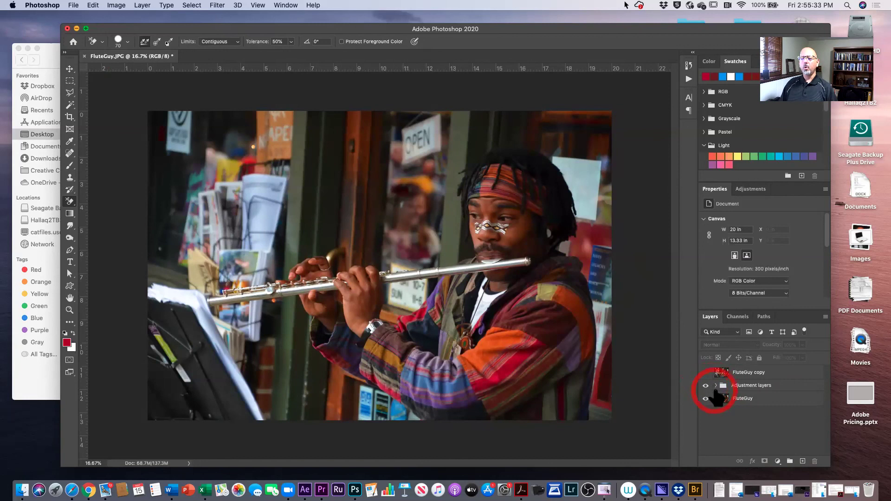
click(716, 385)
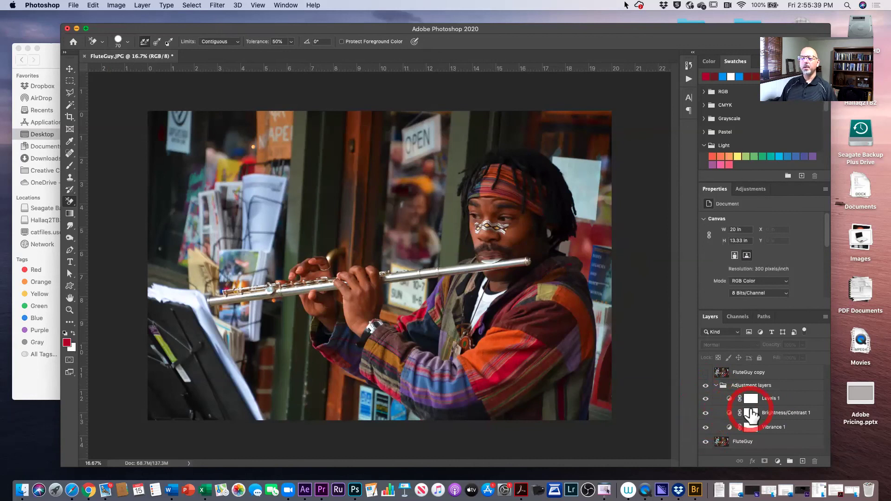
click(717, 386)
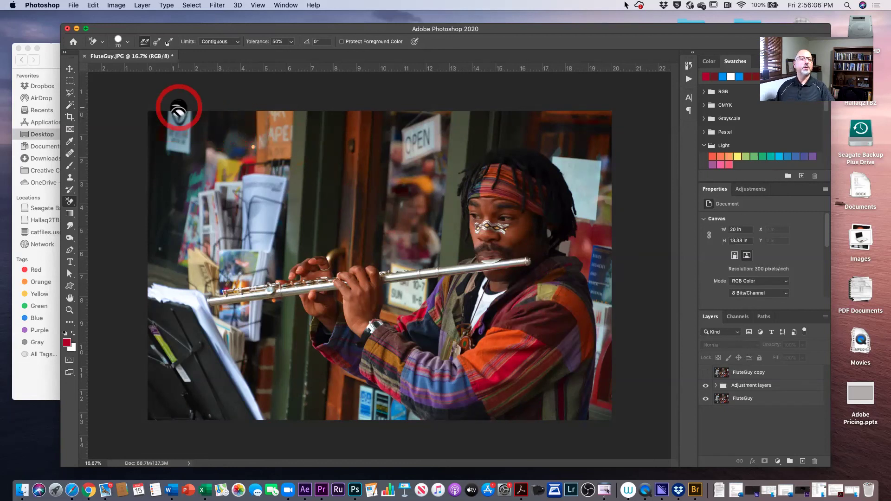
Switch to Finder and open WeddingCouple.jpeg from the Adjustment folder in Photoshop.
click(51, 48)
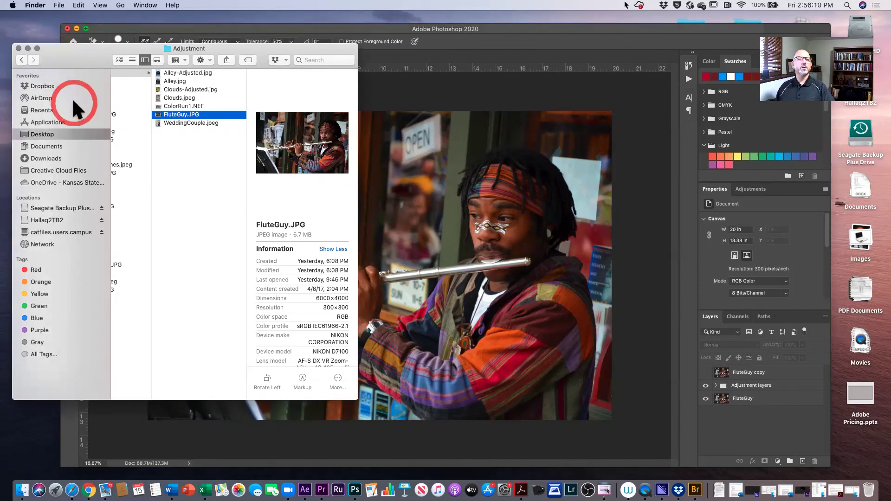
drag(179, 118, 180, 122)
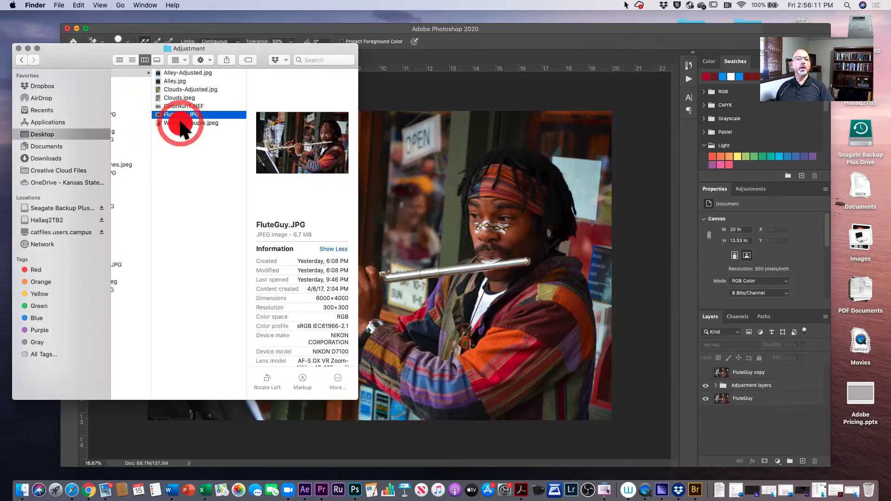
click(180, 123)
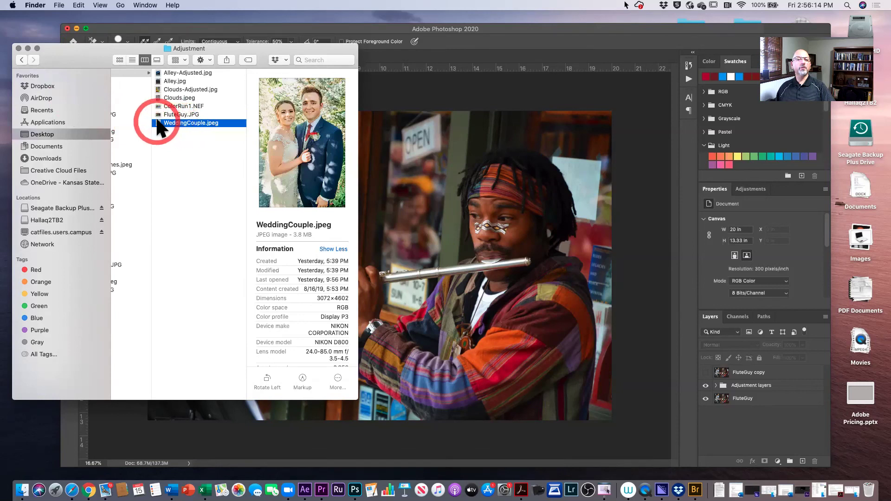
drag(158, 125, 357, 488)
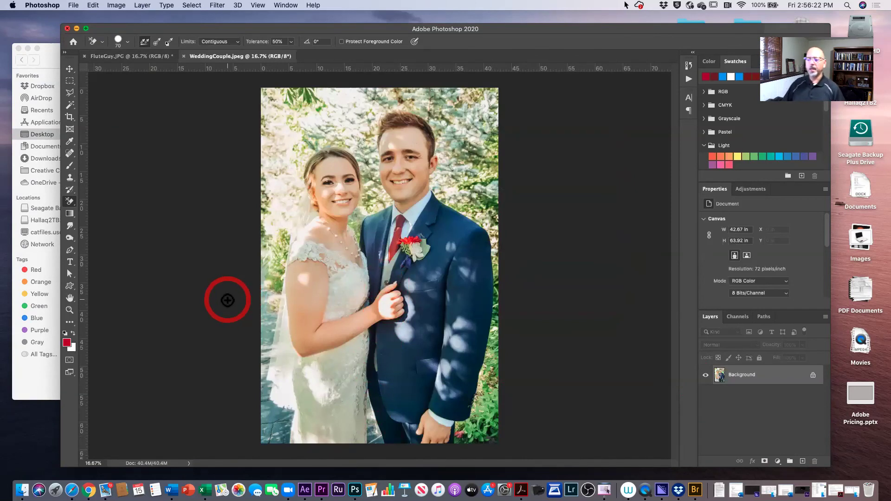
Convert the Background into a layer named Couple and make a hidden duplicate above it, leaving the original Couple layer selected.
double_click(747, 378)
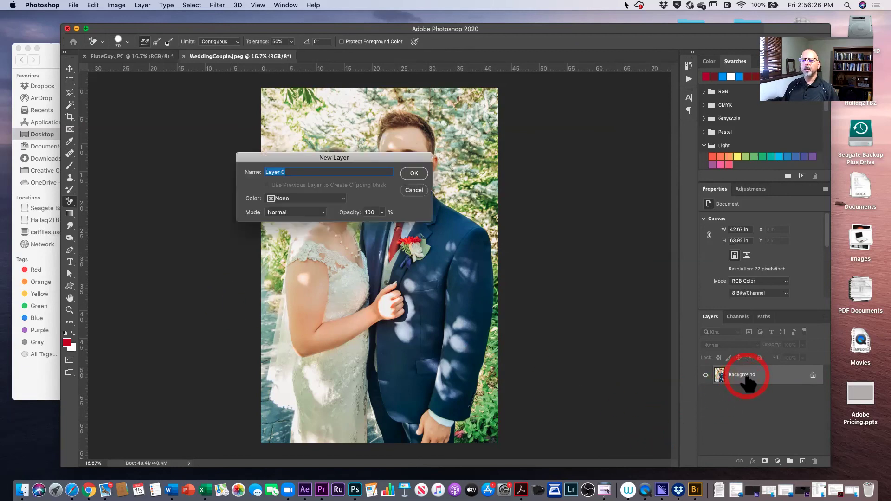
text(Co)
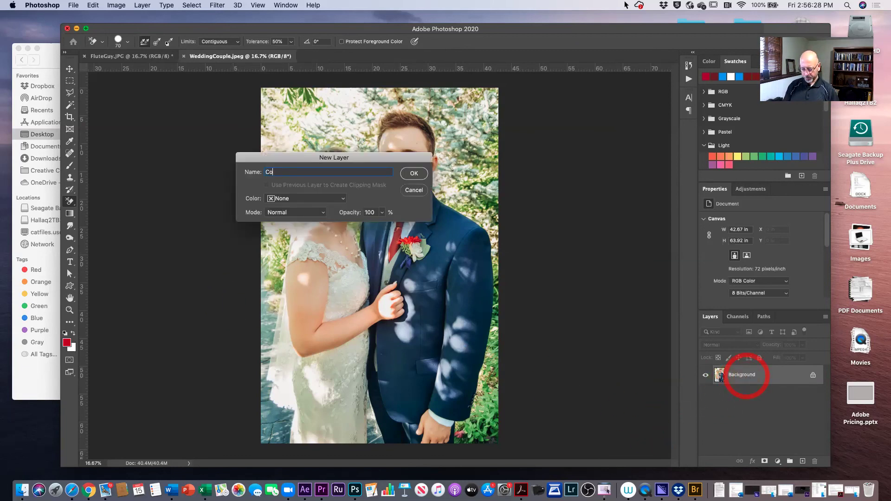
text(uple)
click(419, 174)
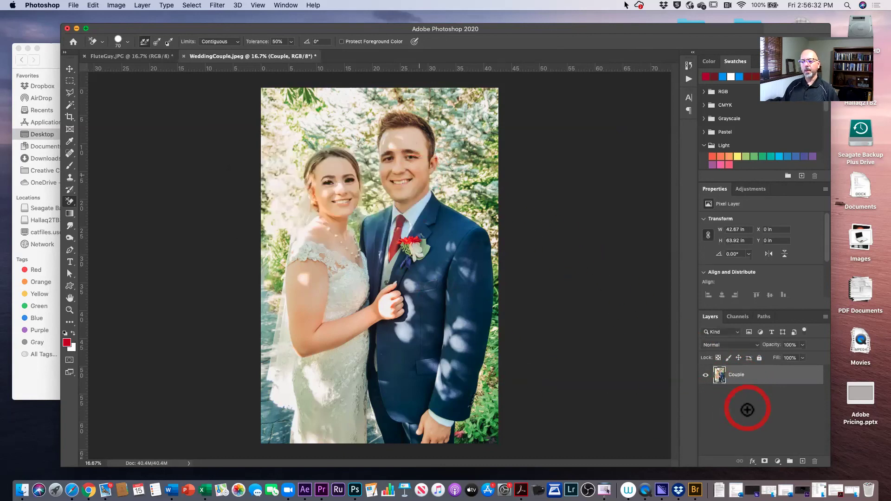
drag(766, 384, 802, 461)
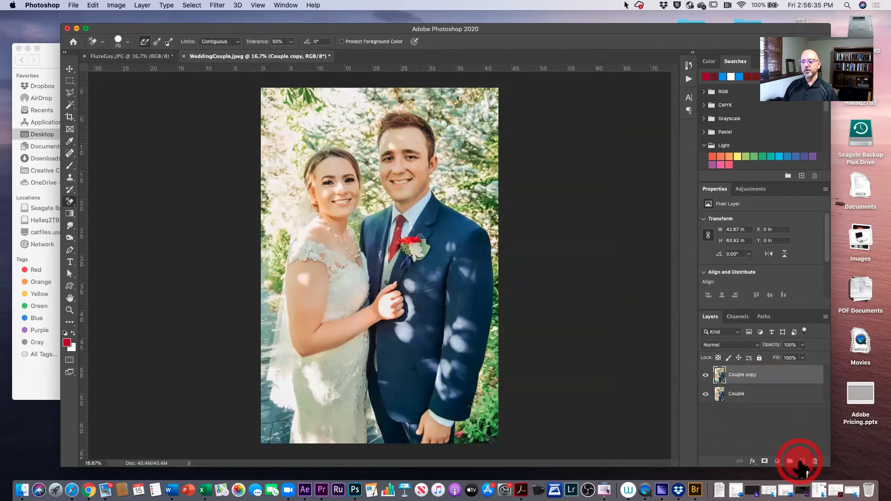
click(765, 403)
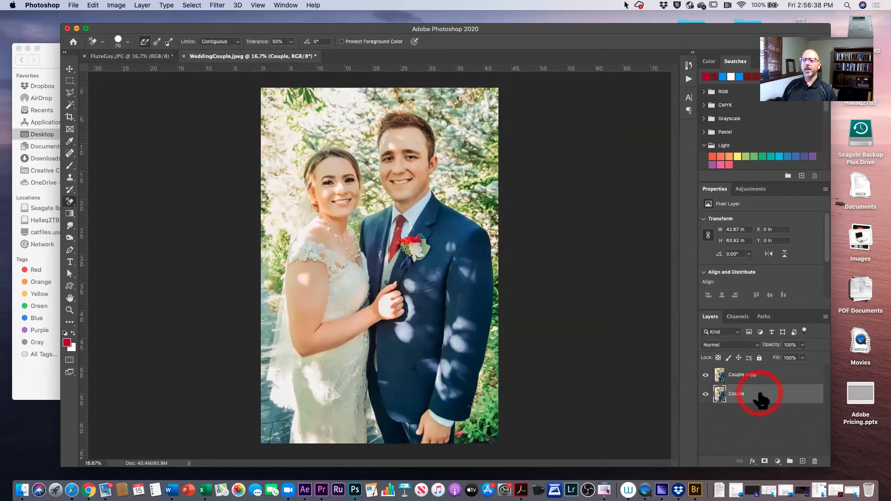
Add a Levels adjustment layer above Couple, moving the black and white points slightly inward and darkening the midtones a little.
click(752, 187)
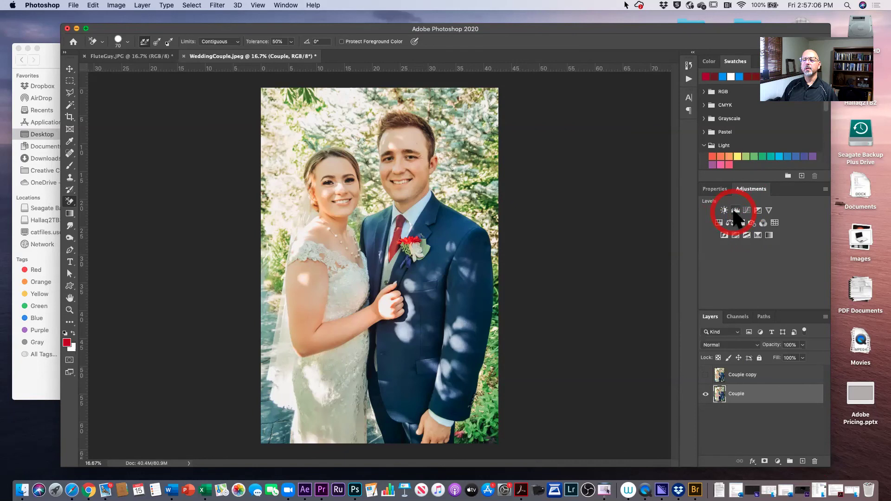
click(735, 210)
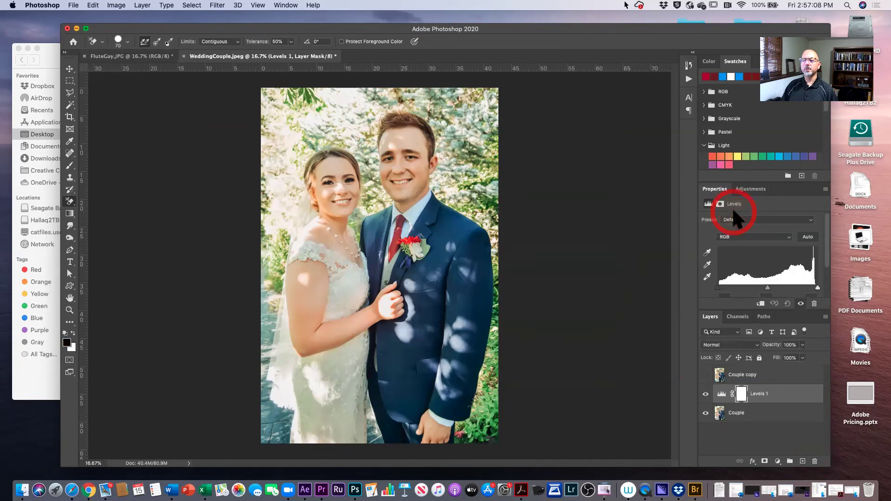
alt+click(715, 287)
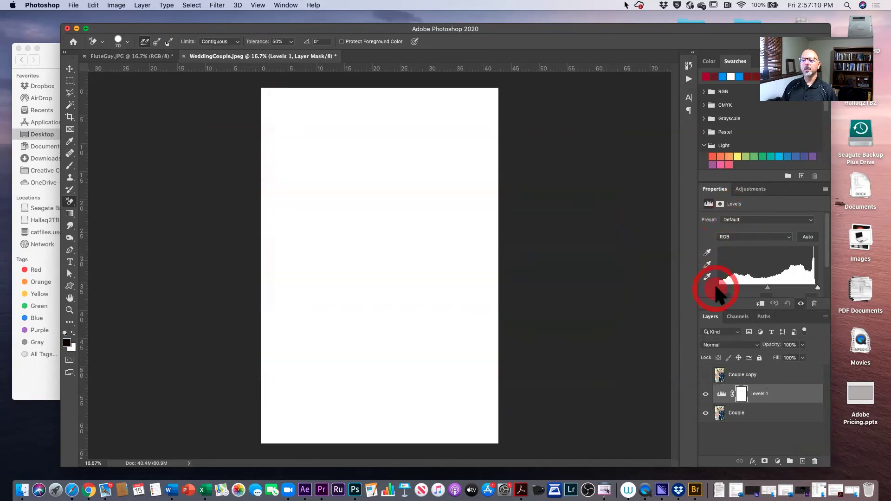
drag(717, 287, 722, 288)
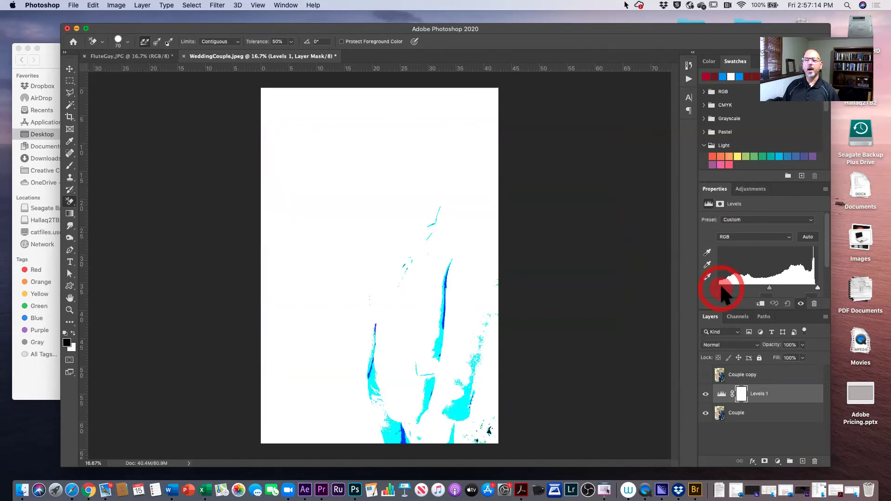
drag(721, 289, 722, 289)
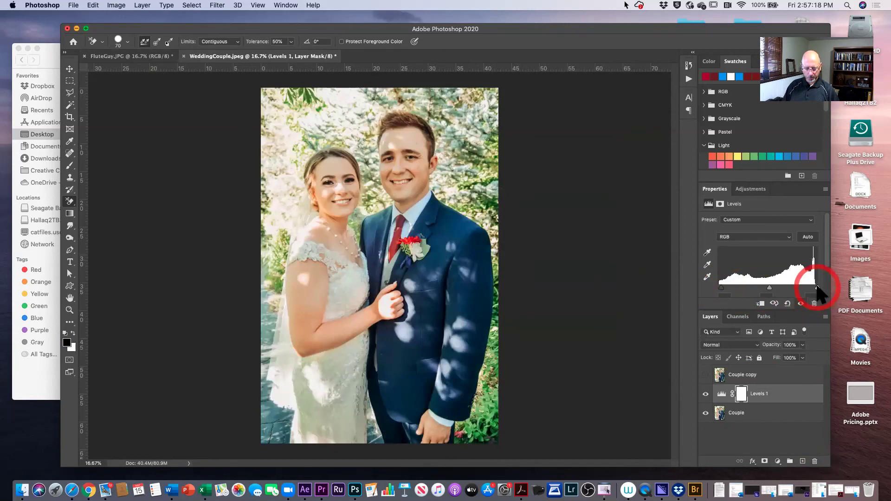
drag(816, 286, 814, 289)
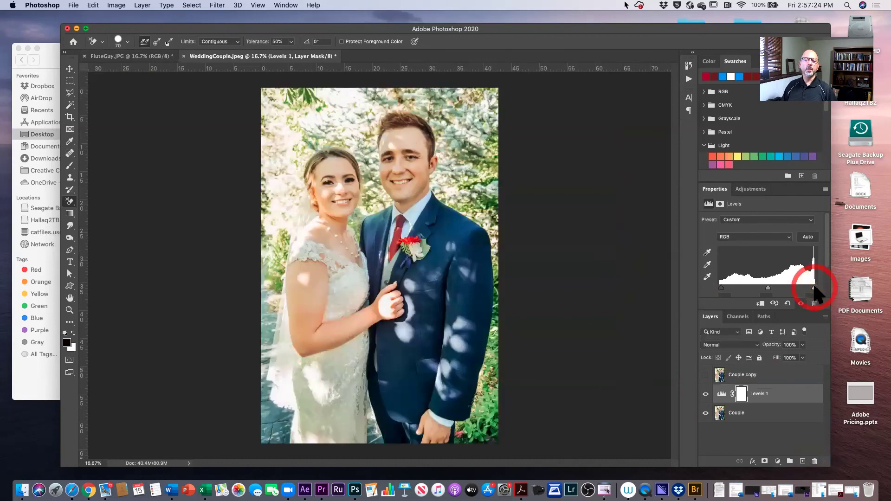
drag(769, 289, 771, 287)
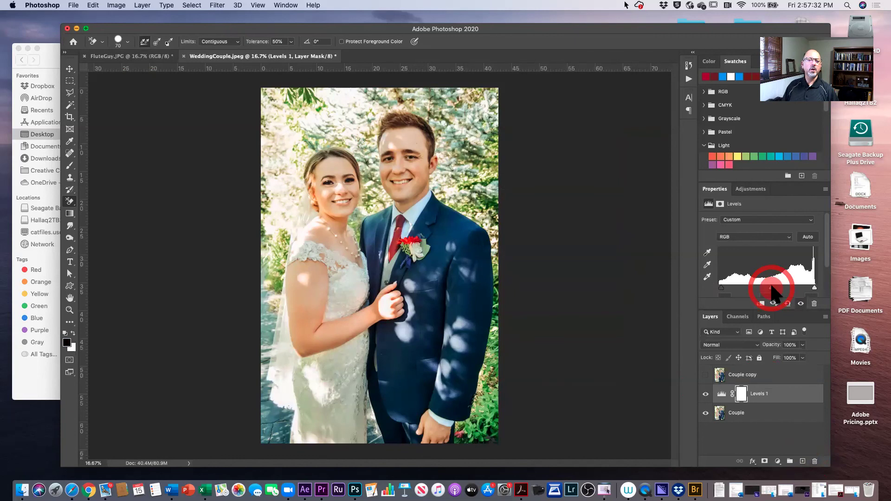
drag(771, 290, 770, 292)
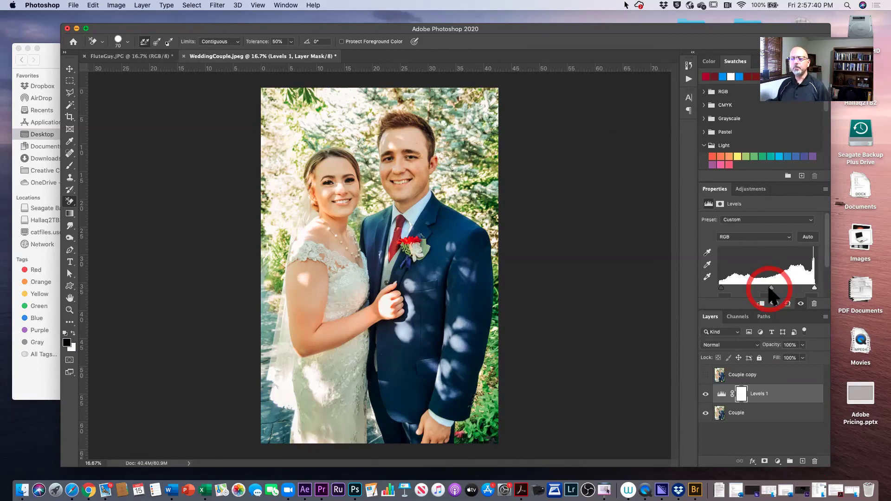
Add a Vibrance adjustment layer above Levels with Vibrance +45 and Saturation +6.
click(752, 189)
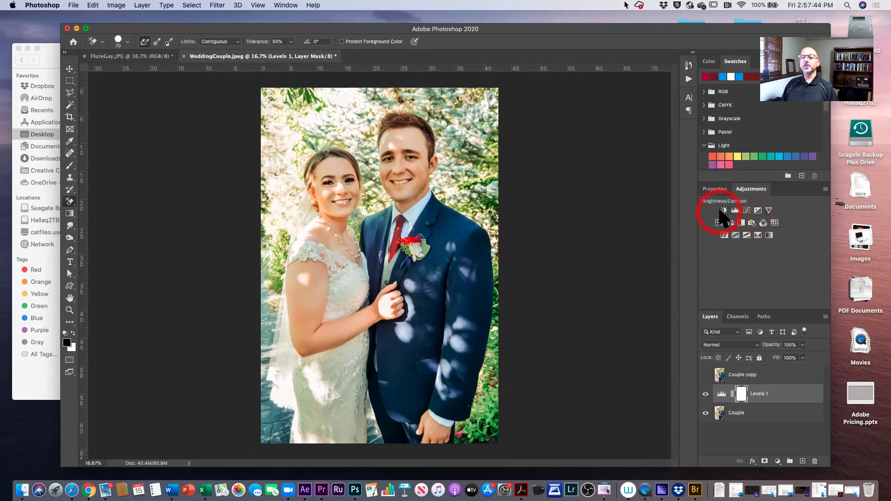
click(765, 210)
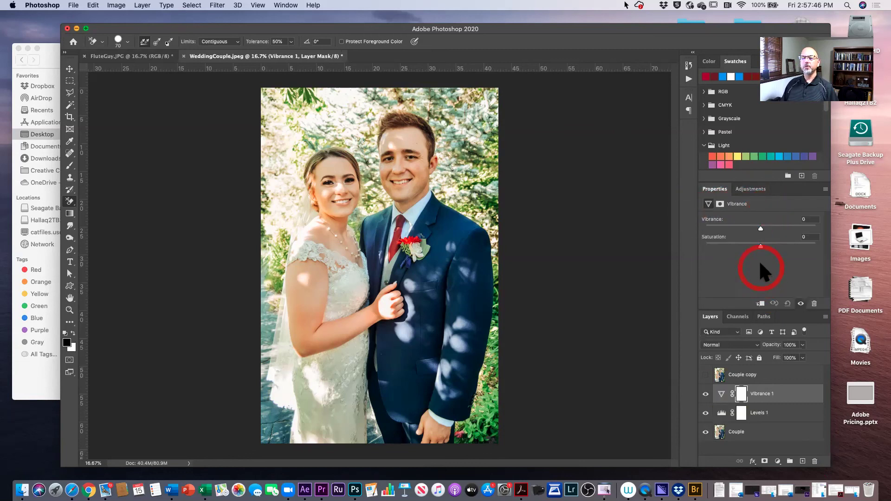
drag(760, 228, 780, 228)
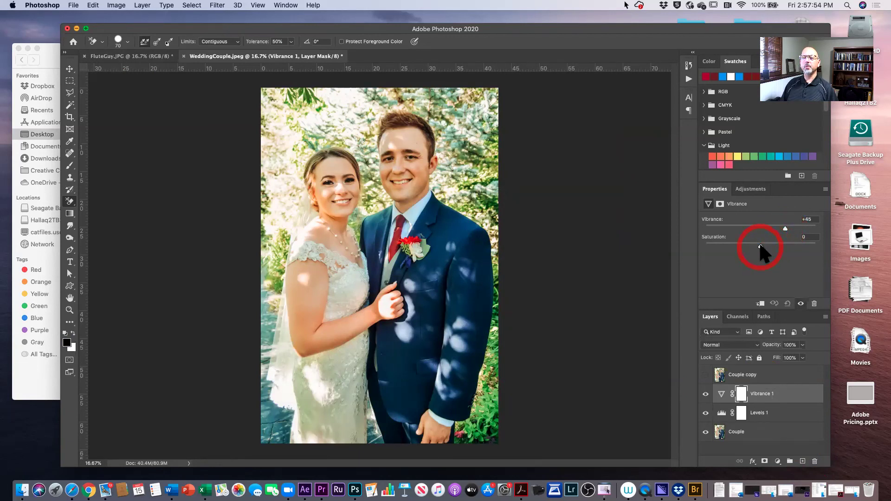
drag(760, 246, 764, 247)
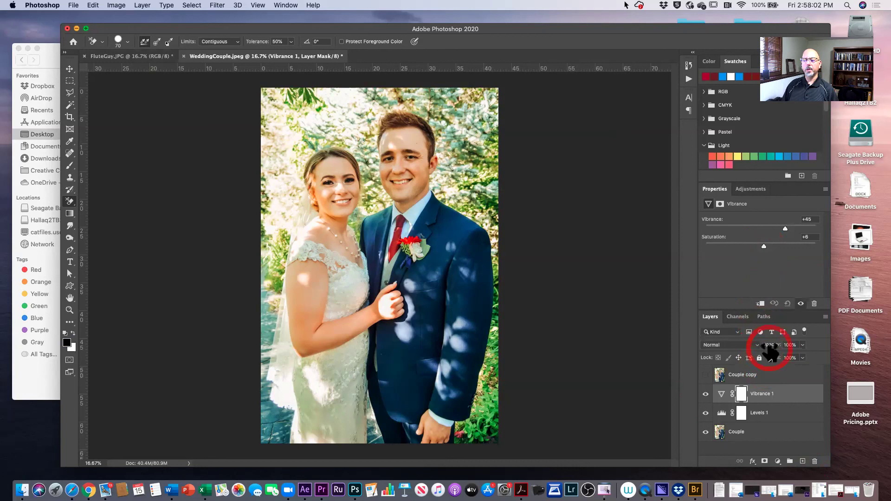
Show and hide the untouched Couple copy twice to compare it with the adjusted wedding photo.
click(706, 375)
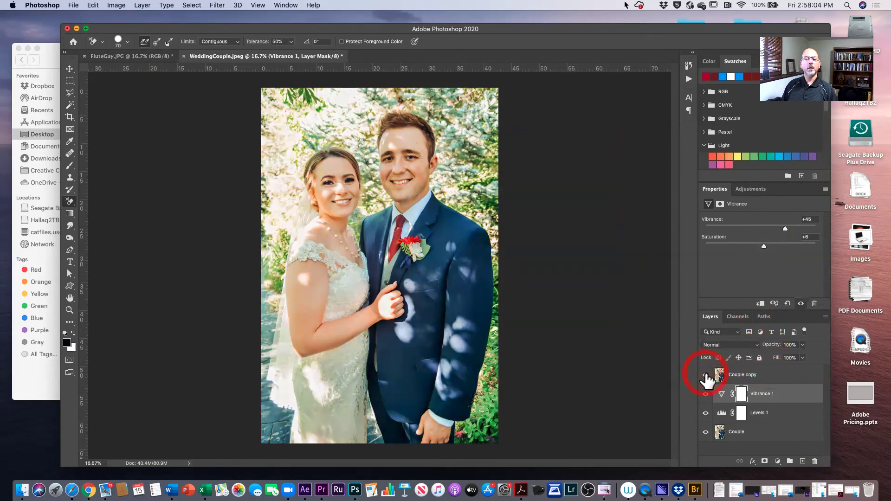
click(705, 375)
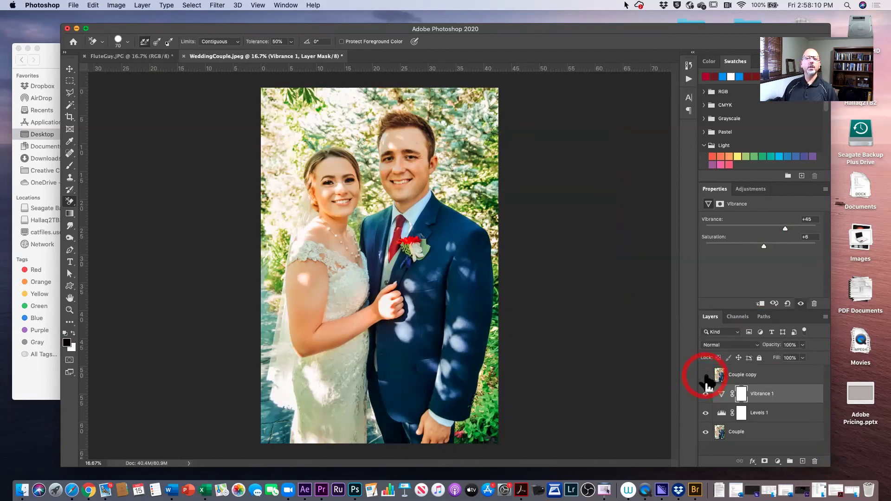
click(707, 381)
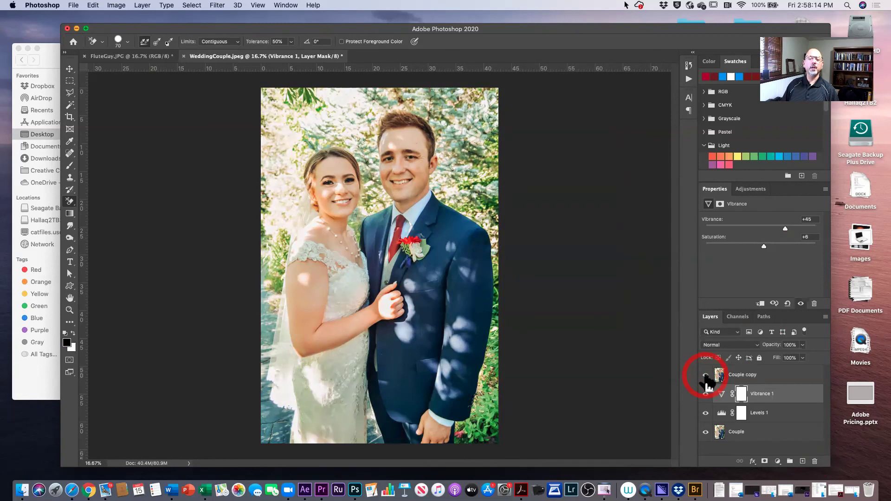
click(706, 377)
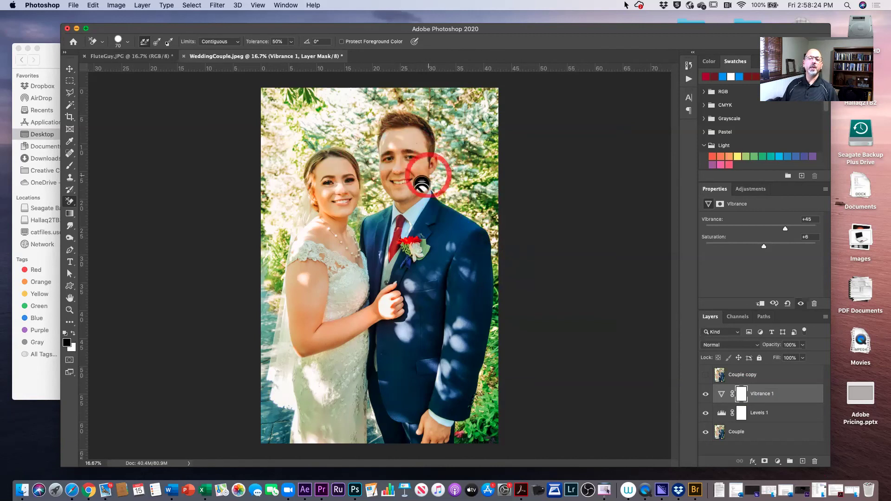
Add a Color Balance adjustment layer above Vibrance and set the midtones' Cyan–Red balance to +12.
click(749, 187)
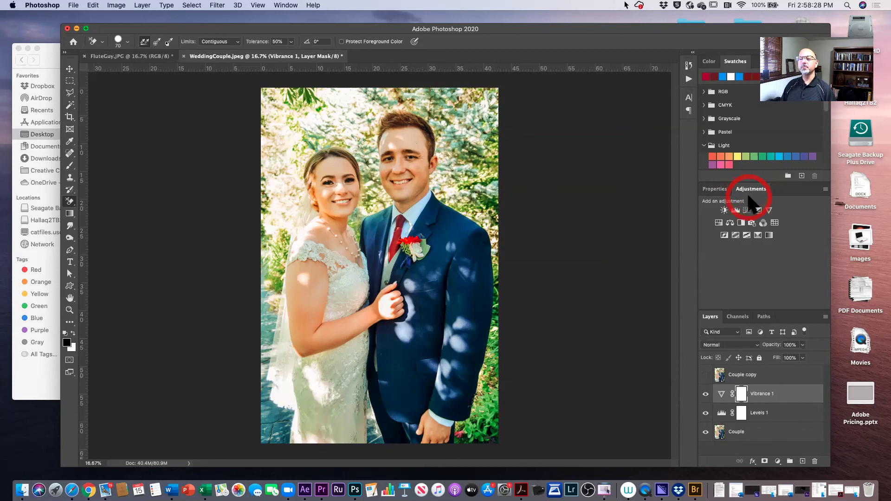
click(730, 223)
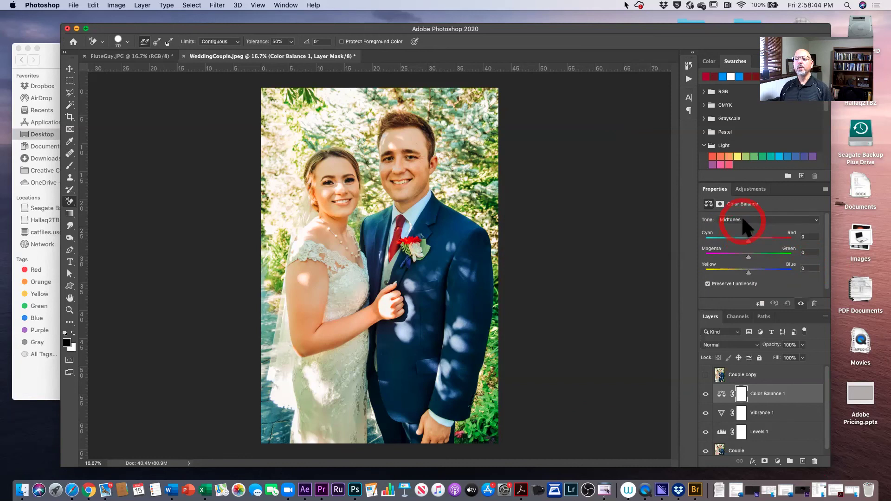
click(745, 217)
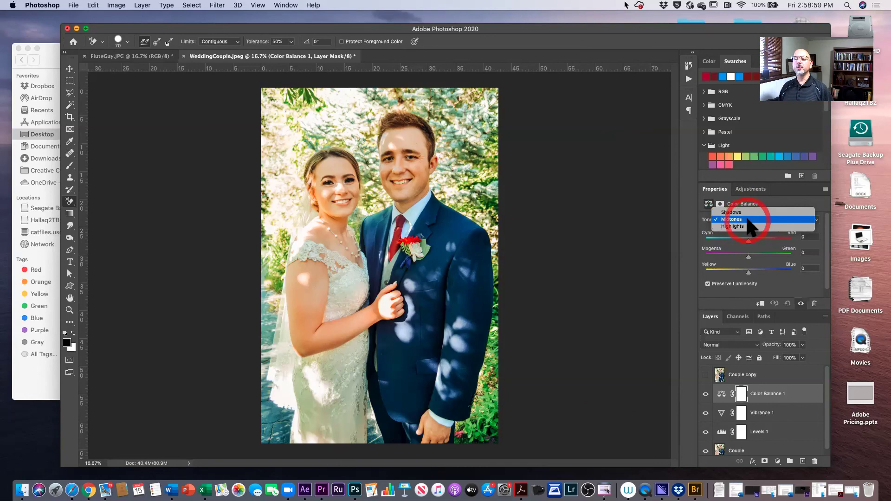
click(750, 221)
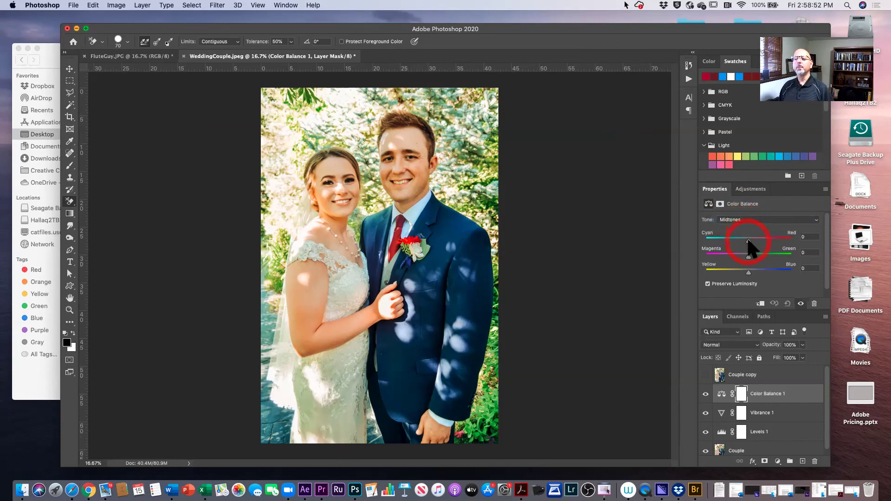
drag(751, 237, 753, 236)
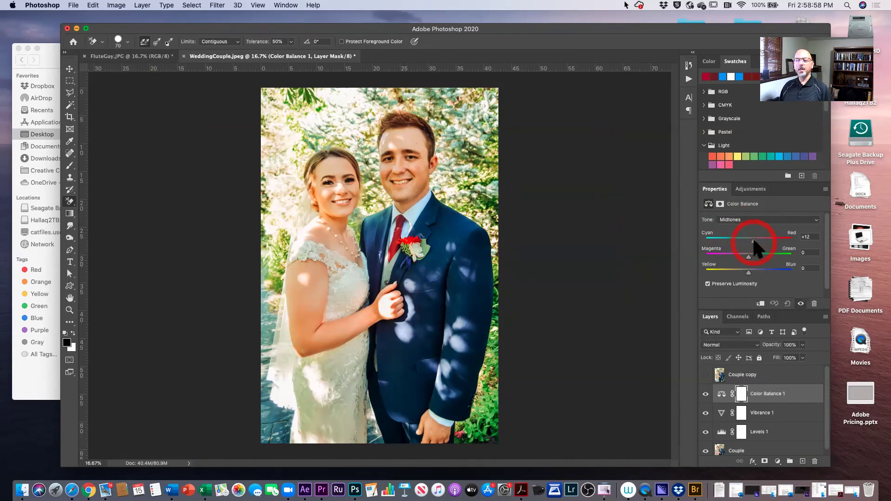
Set the Cyan–Red balance of the highlights to +8 in the Color Balance adjustment.
click(751, 217)
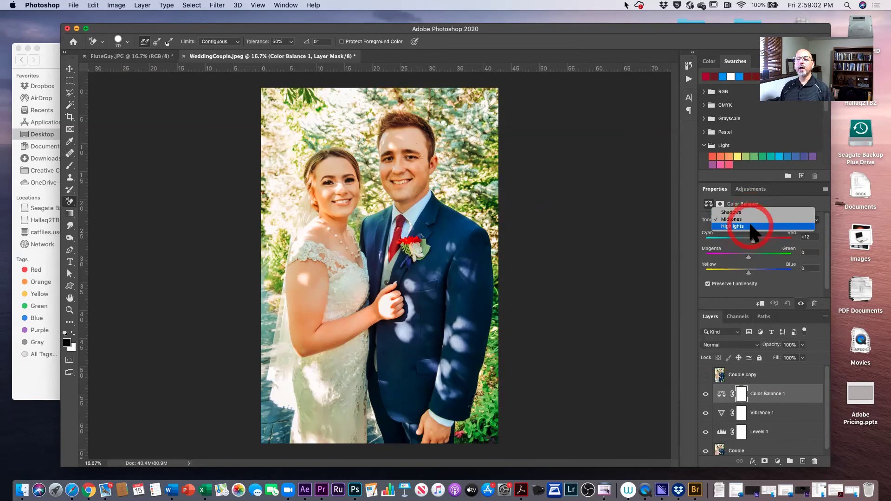
click(752, 227)
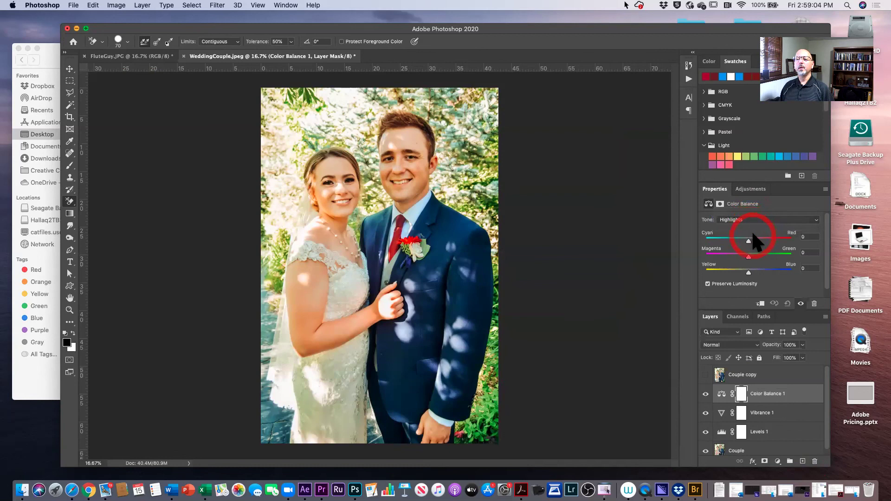
drag(750, 242, 751, 237)
Set the Magenta–Green balance of the shadows to +6 in the Color Balance adjustment.
click(753, 217)
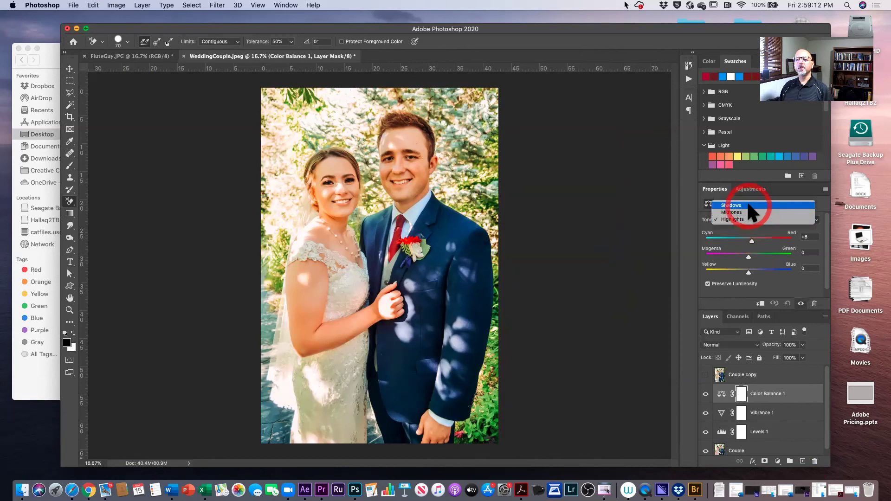
click(748, 204)
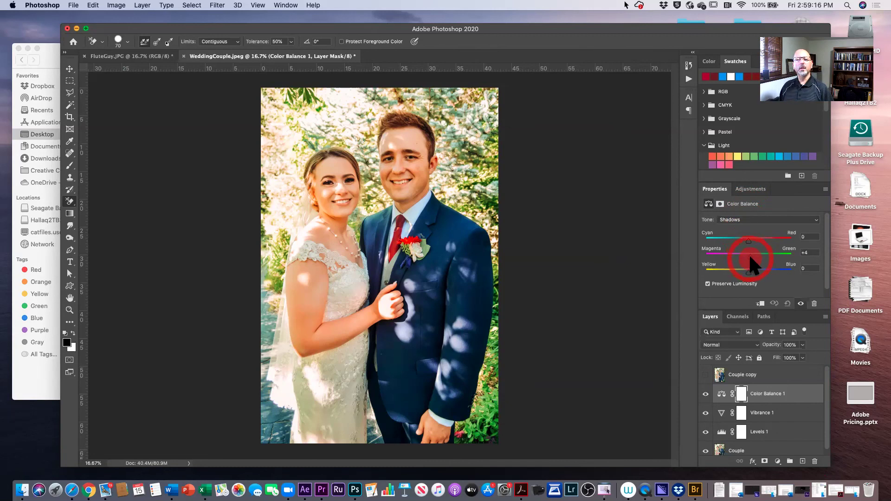
drag(751, 255, 753, 254)
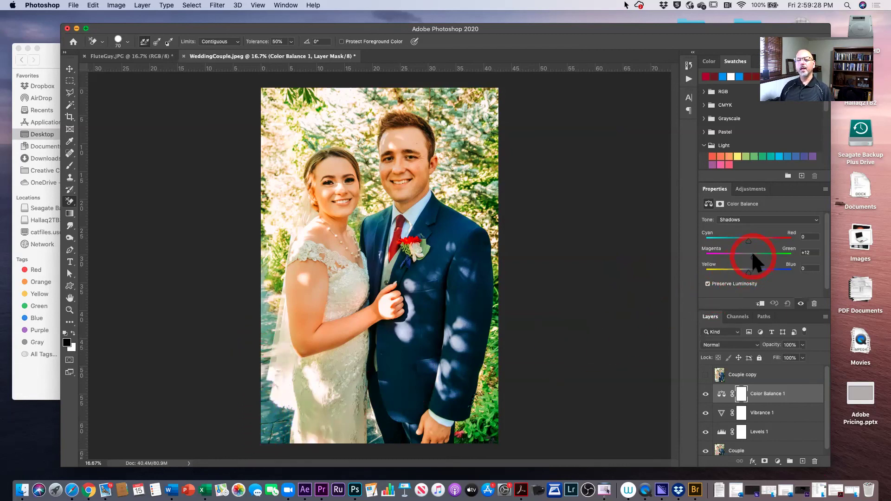
drag(751, 252, 751, 252)
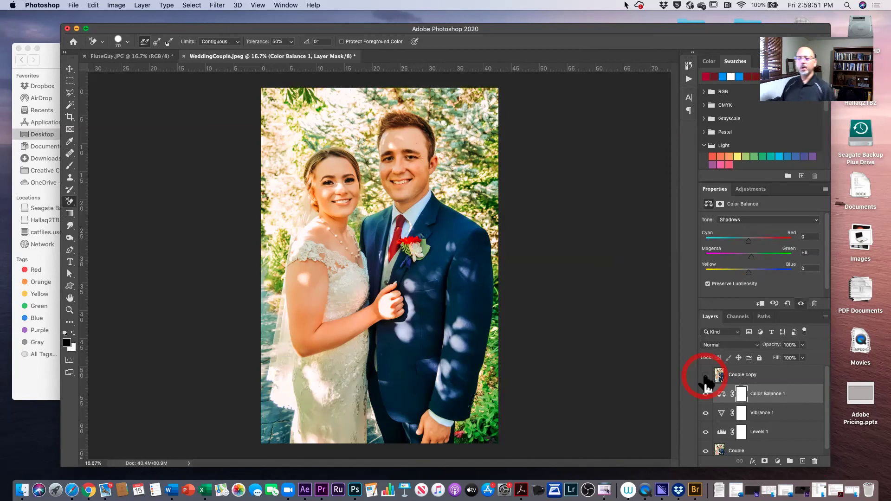
Select the original Couple layer and enlarge the wedding photo to 100%.
scroll(772, 427, down, 1)
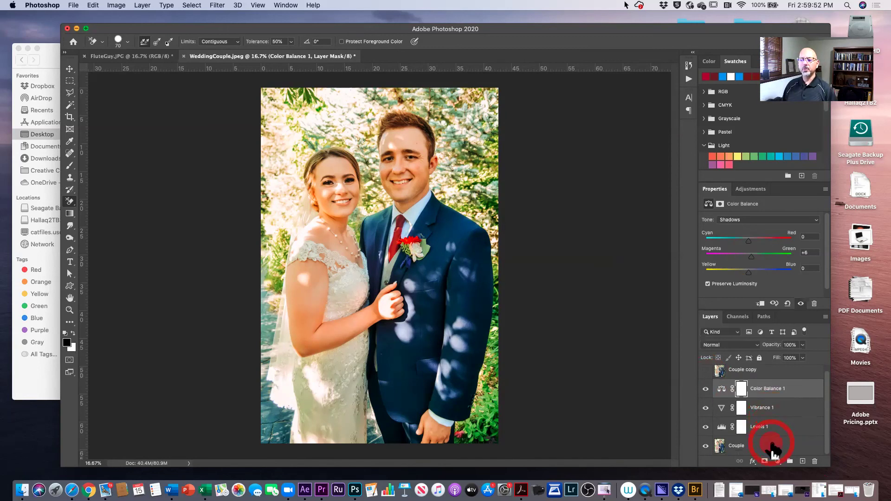
click(766, 448)
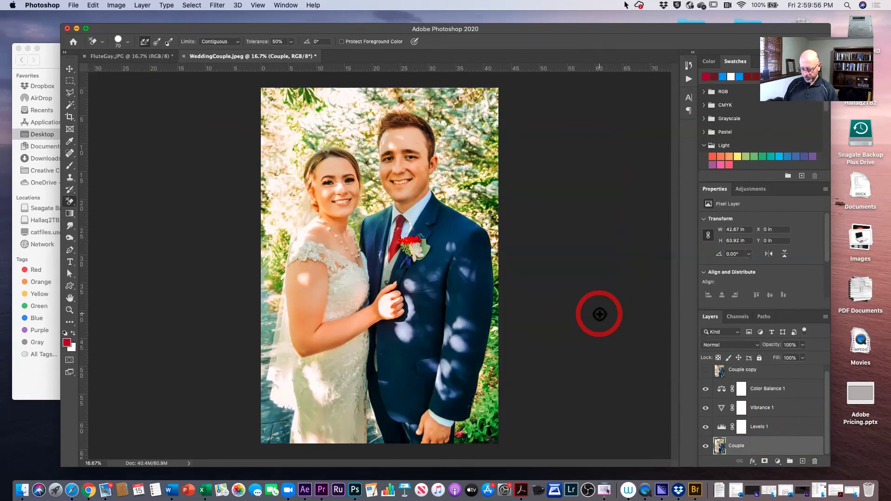
key(super+plus)
key(super+plus)
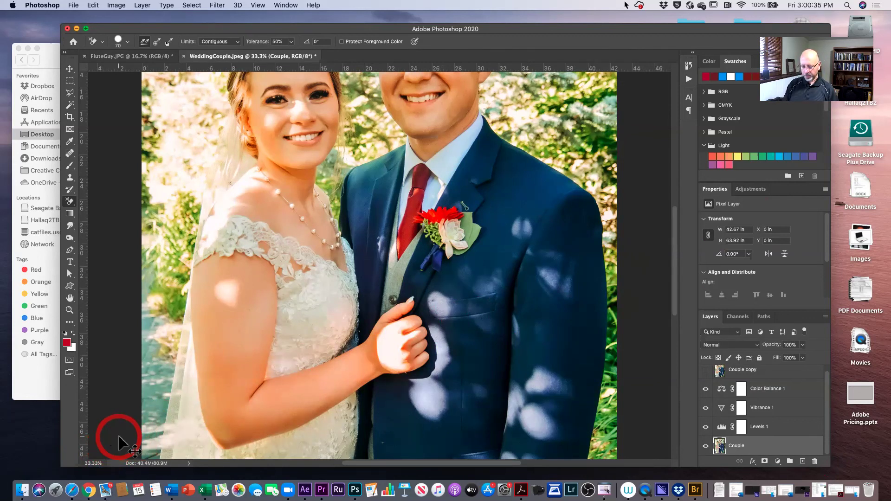
key(super+plus)
key(super+plus)
key(super+plus)
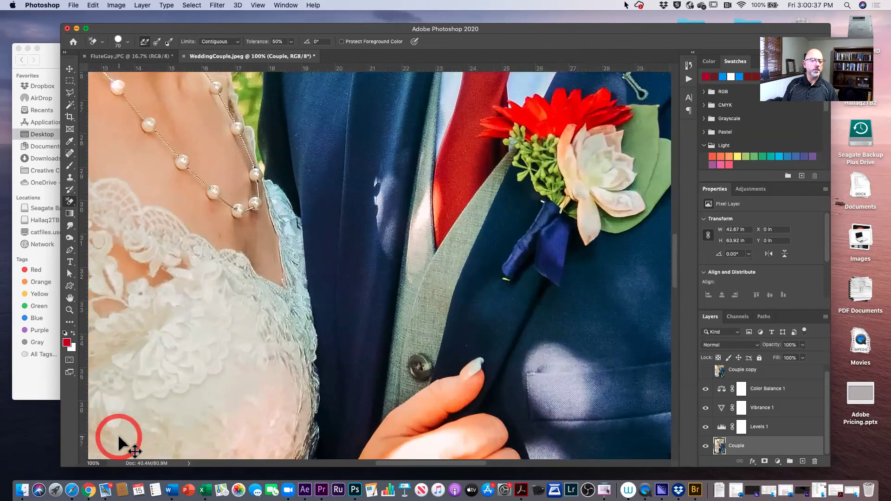
Examine the groom's and bride's faces up close for harsh sunlight spots and uneven skin tones.
scroll(367, 367, up, 10)
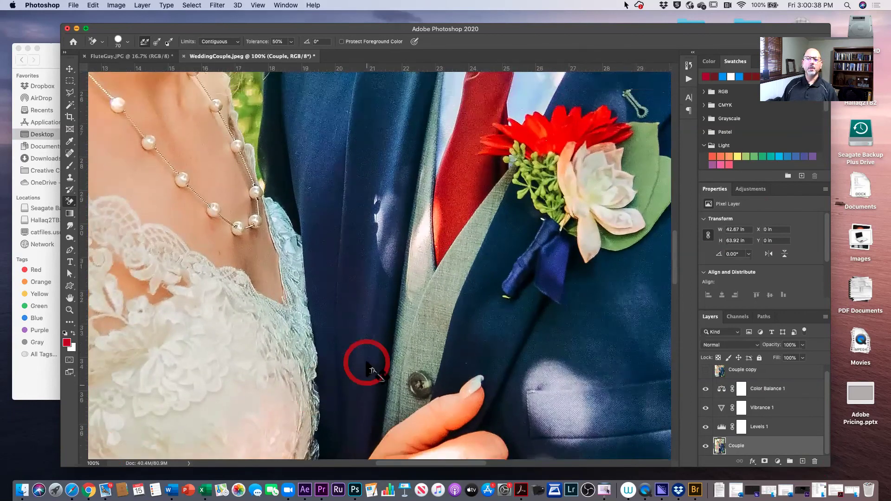
scroll(367, 364, up, 3)
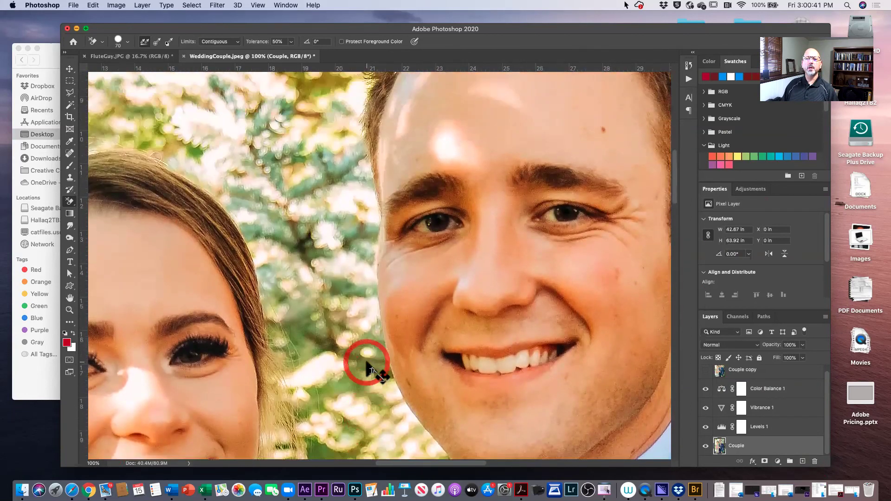
scroll(367, 362, up, 2)
scroll(367, 363, right, 3)
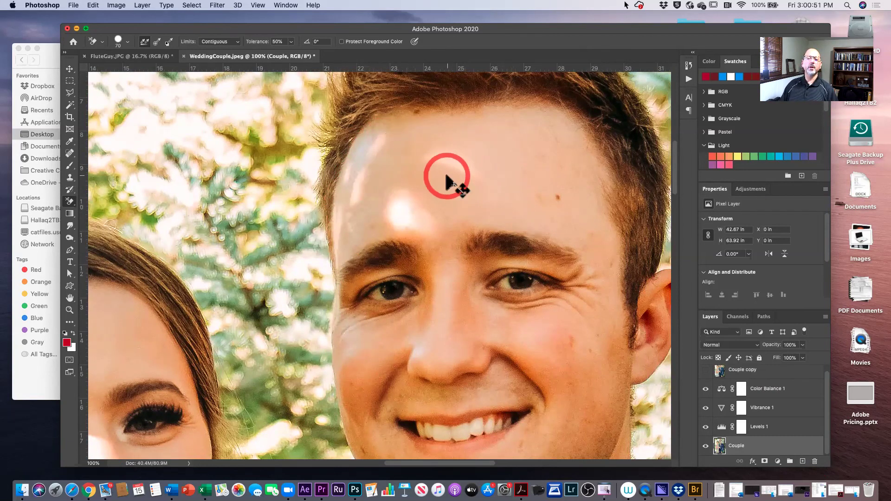
scroll(542, 309, down, 2)
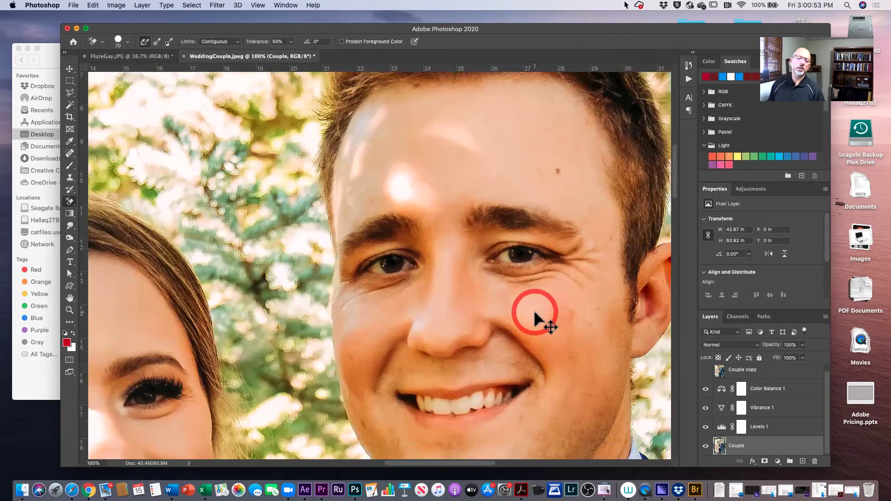
scroll(465, 346, left, 3)
scroll(391, 337, left, 4)
scroll(391, 338, down, 5)
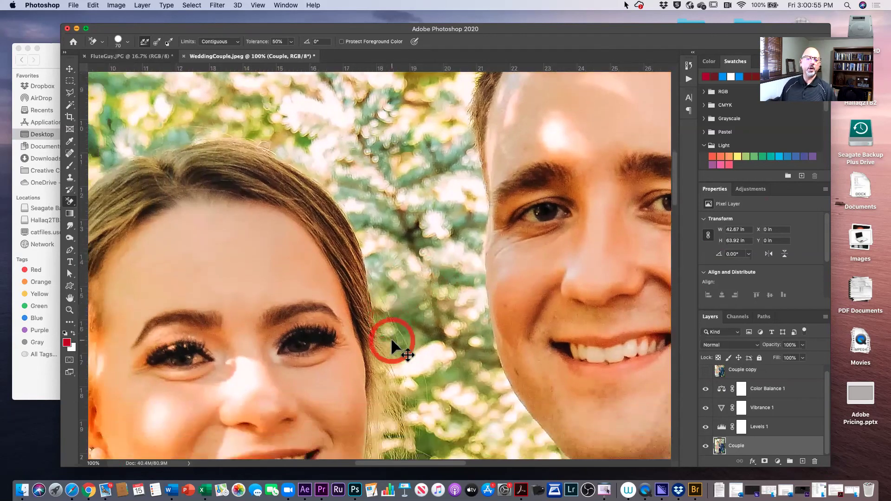
scroll(391, 338, left, 2)
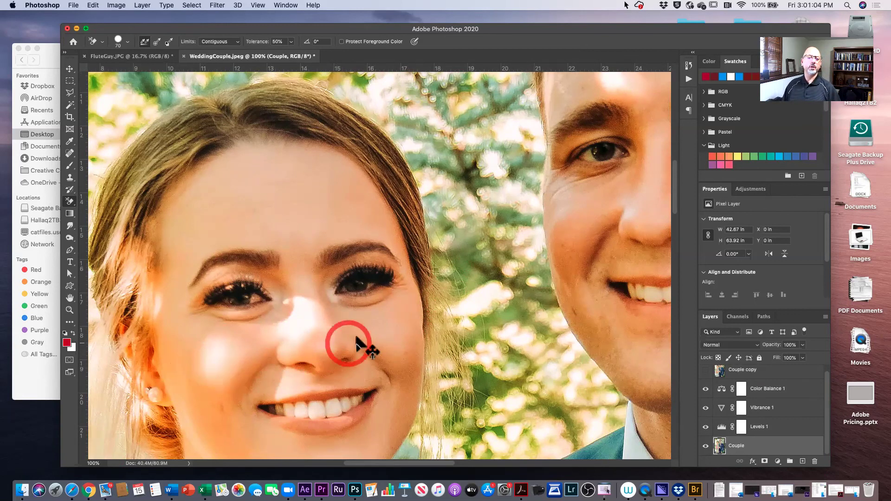
scroll(417, 352, right, 3)
scroll(455, 354, right, 3)
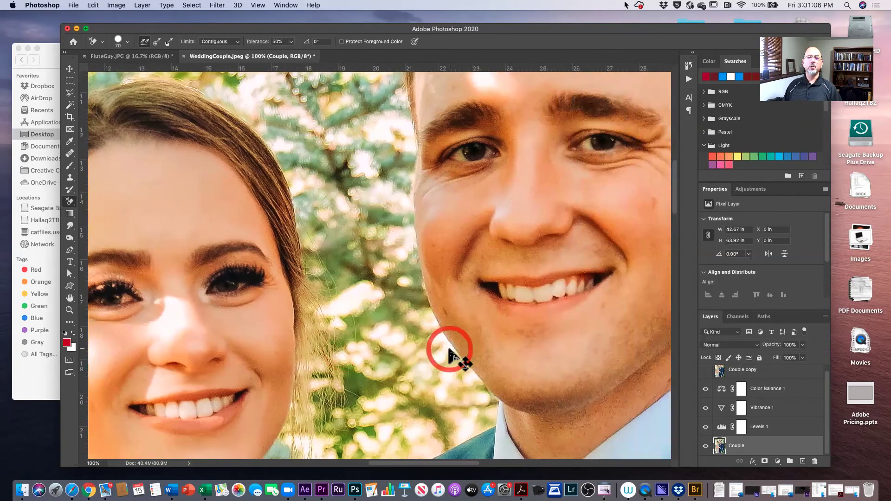
scroll(453, 354, up, 5)
scroll(449, 355, up, 2)
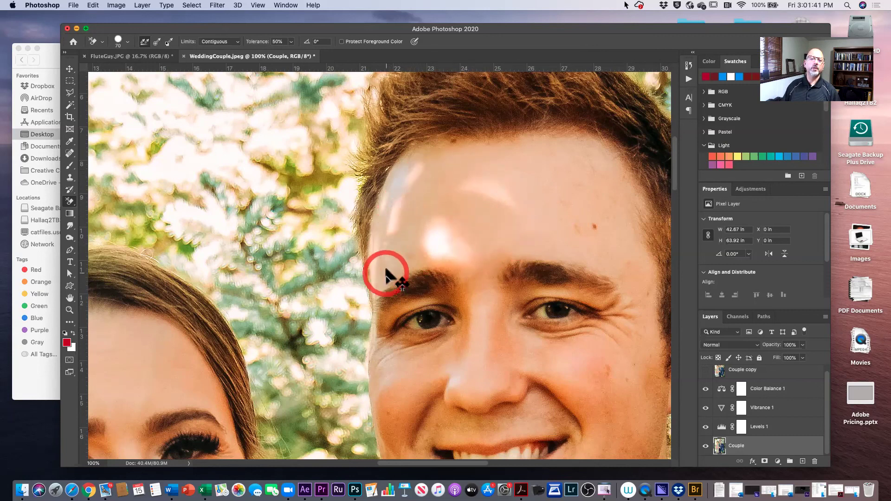
Choose the Burn tool for darkening the bright patches on the groom's forehead.
click(71, 238)
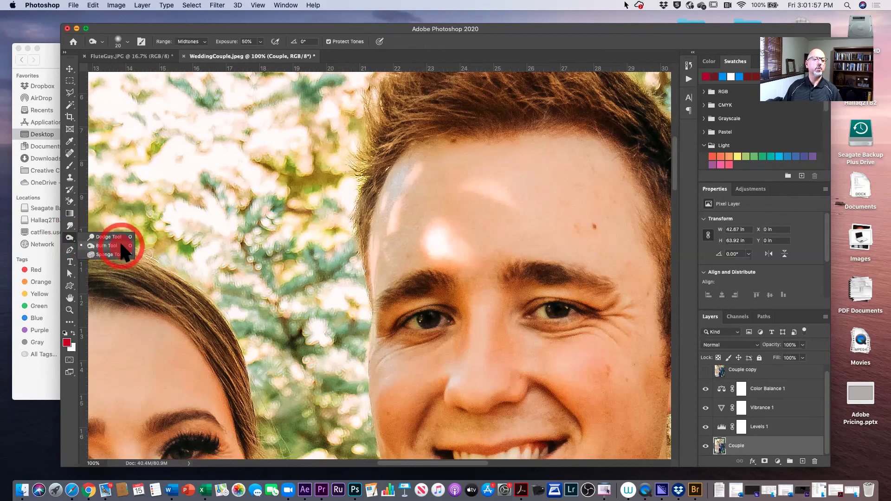
click(120, 244)
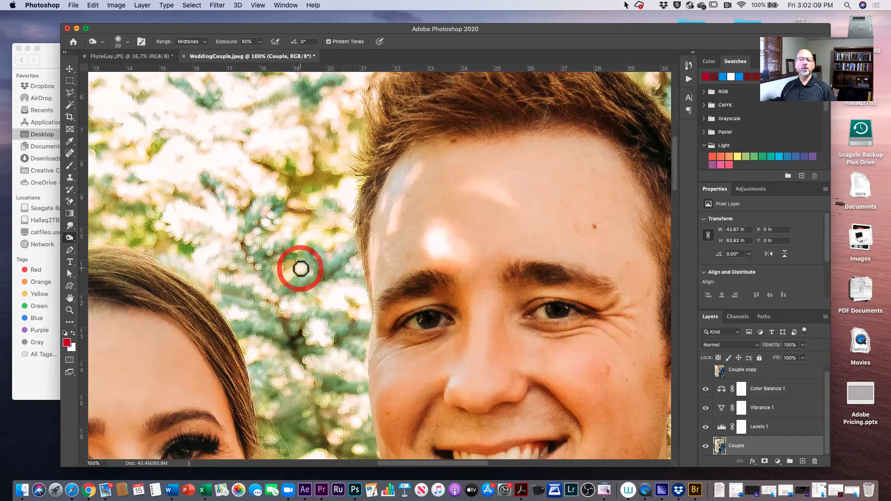
click(72, 237)
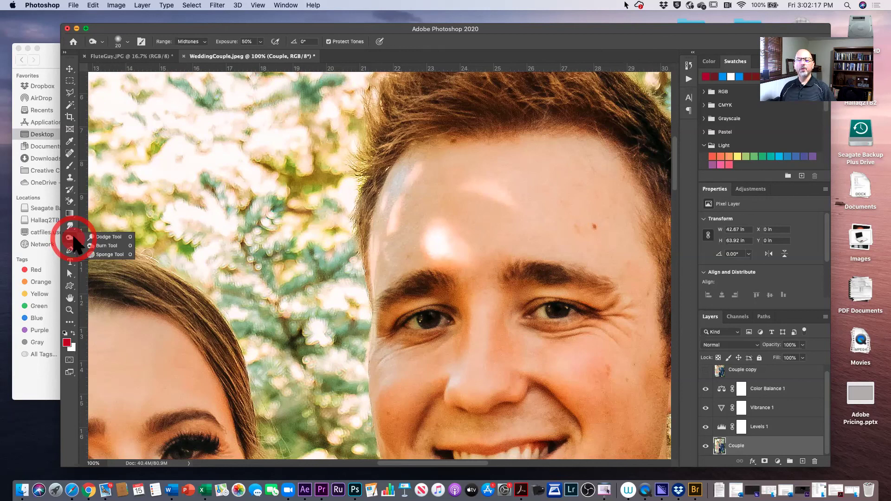
drag(73, 240, 101, 238)
mouse_move(464, 192)
mouse_down()
mouse_move(482, 207)
mouse_move(516, 199)
mouse_move(473, 189)
mouse_move(507, 194)
mouse_move(492, 192)
mouse_up()
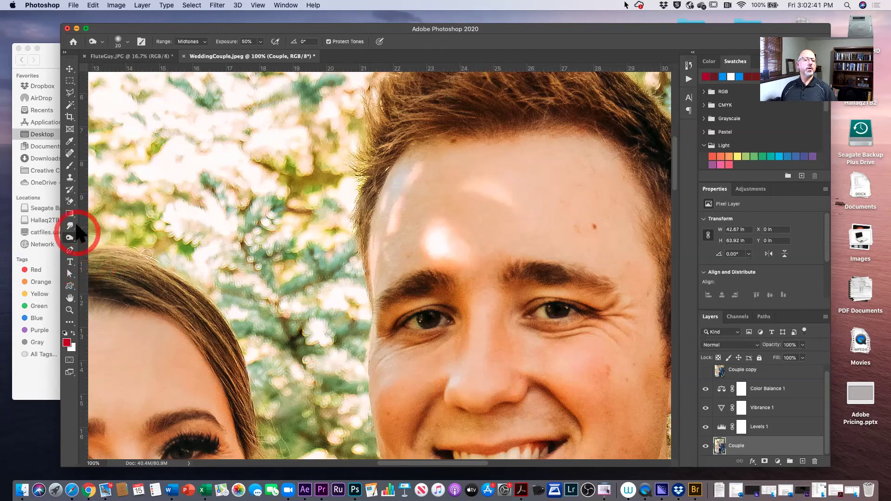
Try a larger size and 100% hardness for the Burn brush and restore it to 20 px and 0% hardness.
click(127, 39)
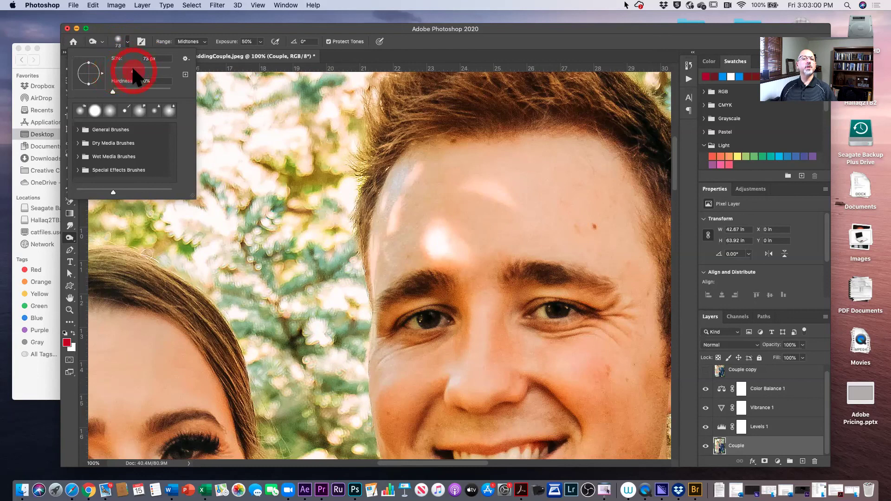
click(116, 65)
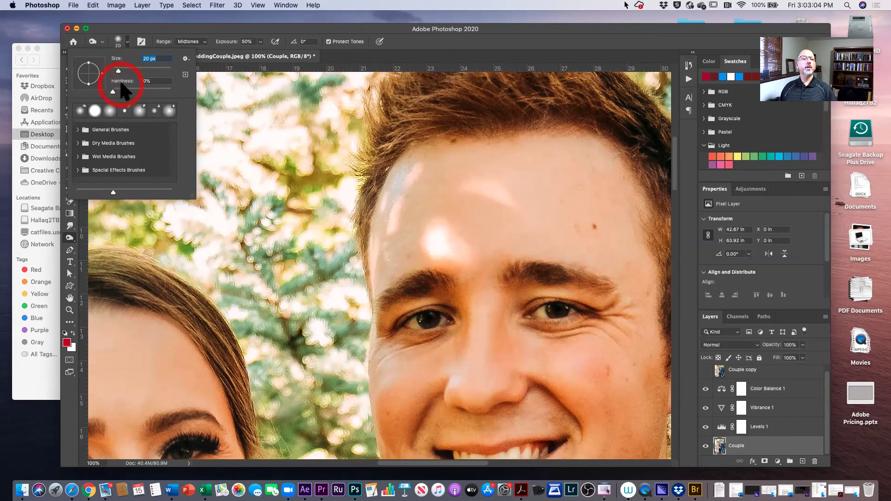
drag(112, 90, 176, 92)
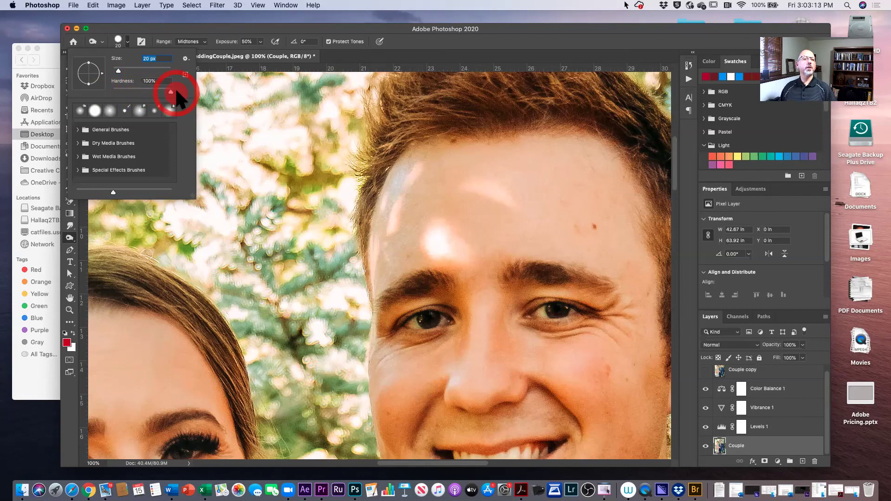
drag(176, 91, 112, 92)
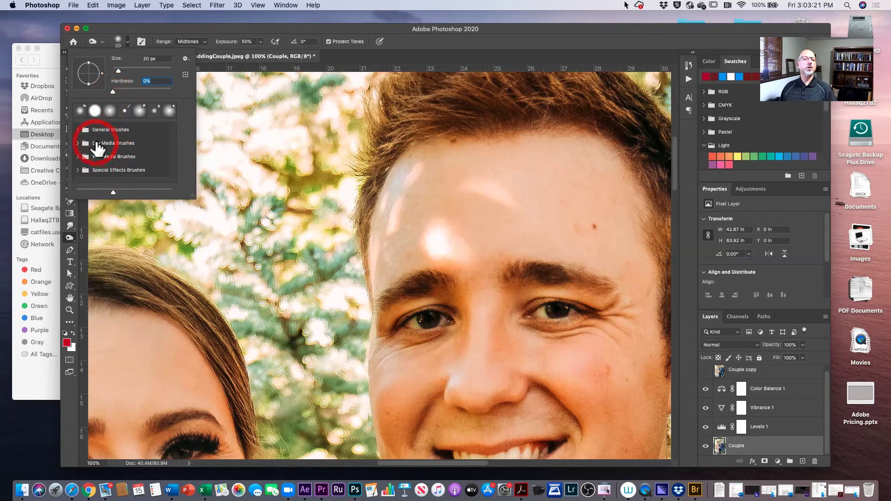
click(126, 41)
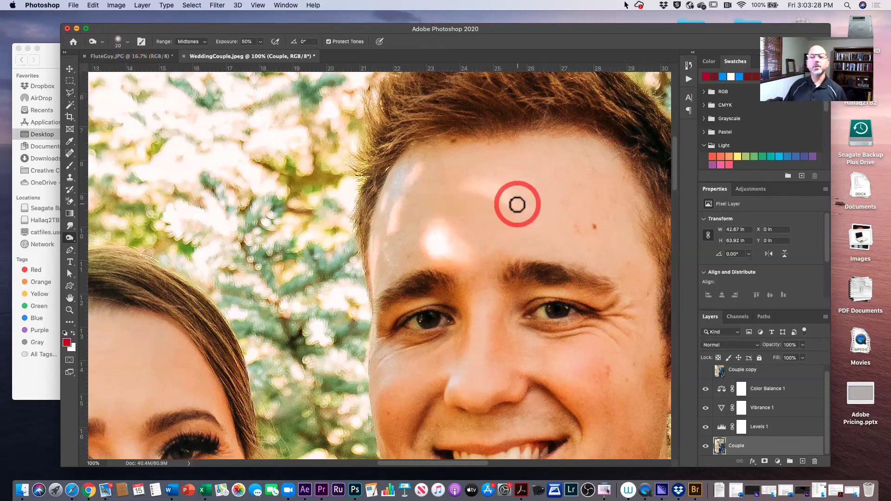
Burn the bright sunlight patches on the middle and outer edge of the groom's forehead.
mouse_move(517, 204)
mouse_down()
mouse_move(463, 187)
mouse_move(528, 187)
mouse_move(473, 189)
mouse_move(495, 197)
mouse_move(509, 193)
mouse_move(461, 179)
mouse_move(536, 200)
mouse_move(494, 185)
mouse_move(493, 201)
mouse_move(551, 215)
mouse_up()
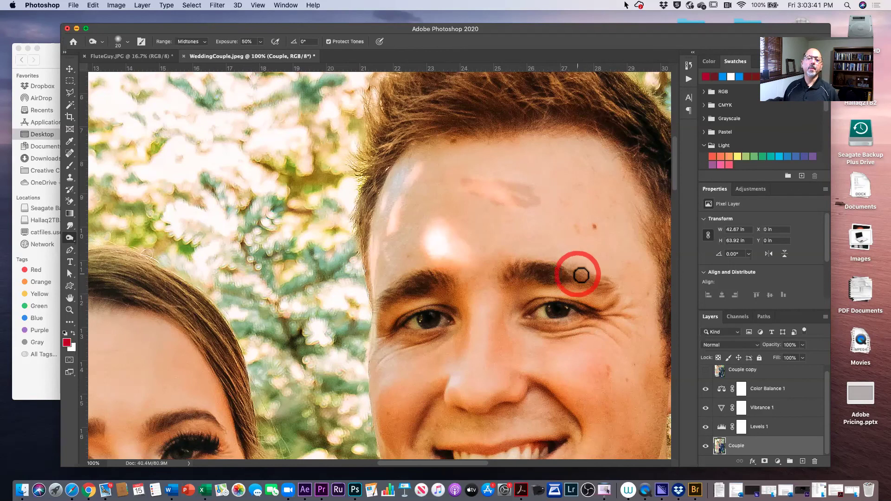
mouse_move(420, 163)
mouse_down()
mouse_move(390, 240)
mouse_move(414, 174)
mouse_move(392, 237)
mouse_up()
drag(386, 199, 376, 265)
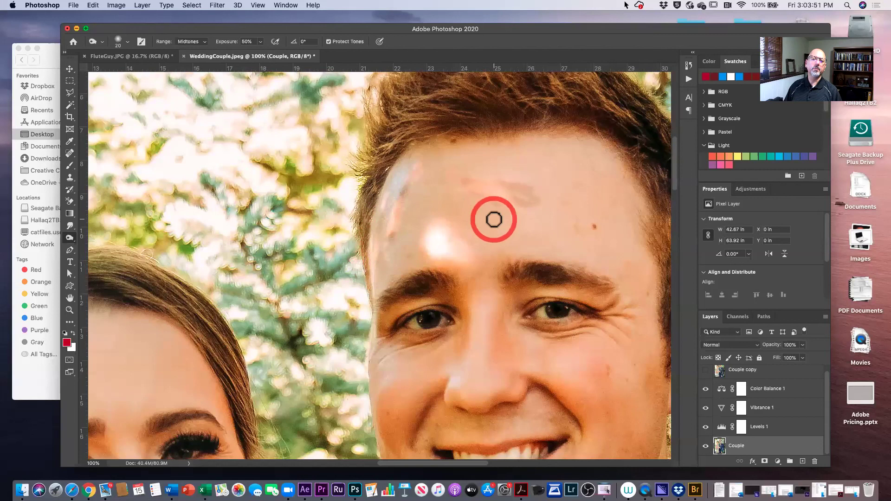
drag(424, 170, 403, 212)
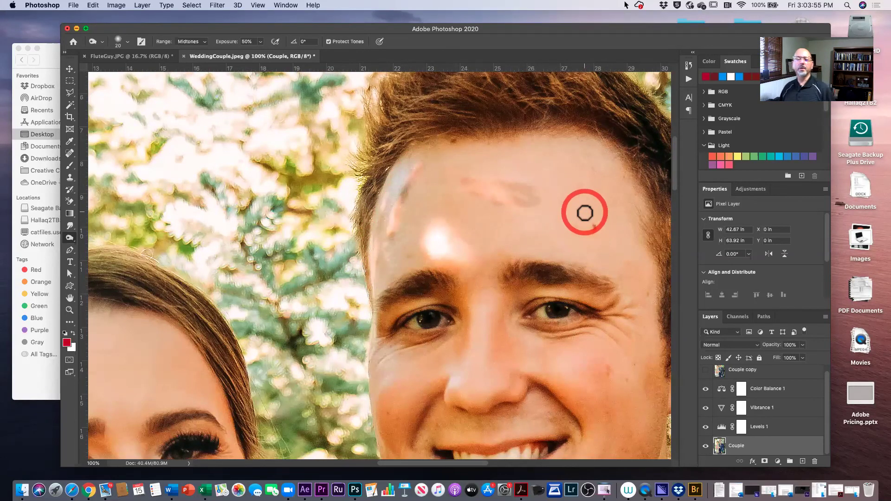
Heal the discolored burned patch on the middle of the groom's forehead with the Spot Healing Brush.
mouse_move(515, 204)
mouse_down()
mouse_move(486, 187)
mouse_move(539, 199)
mouse_up()
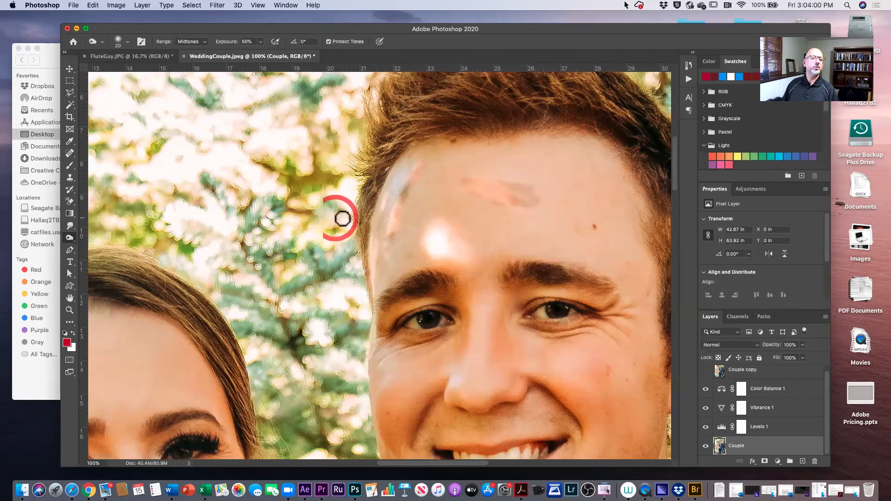
click(70, 153)
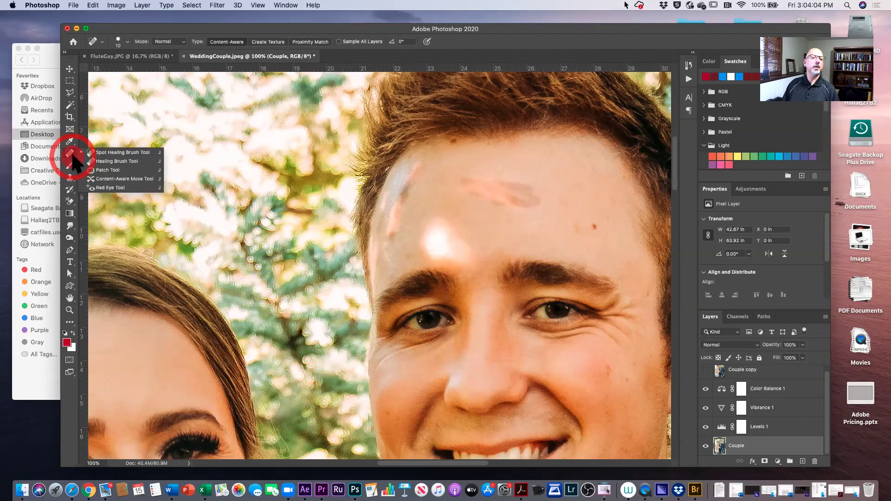
click(106, 155)
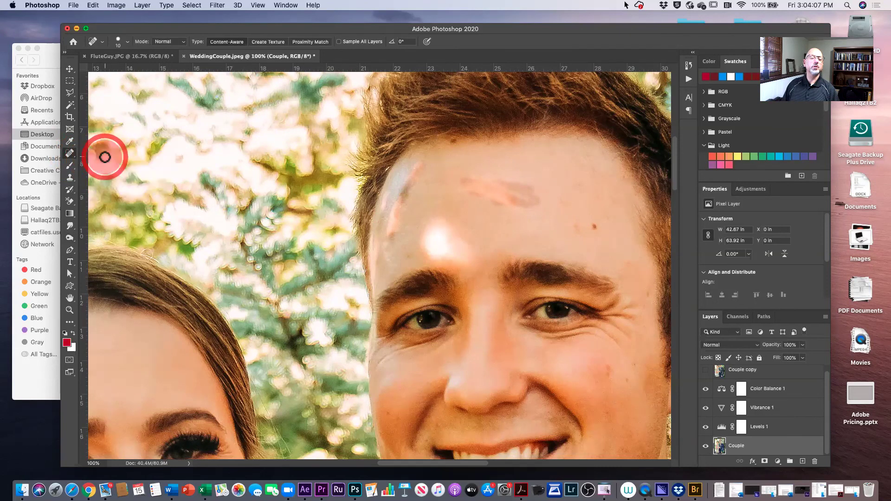
mouse_move(479, 208)
mouse_down()
mouse_move(506, 204)
mouse_move(464, 188)
mouse_move(539, 206)
mouse_move(480, 198)
mouse_move(539, 199)
mouse_move(471, 187)
mouse_move(546, 192)
mouse_move(459, 182)
mouse_move(541, 193)
mouse_move(460, 193)
mouse_move(548, 202)
mouse_move(517, 208)
mouse_move(528, 210)
mouse_move(466, 186)
mouse_up()
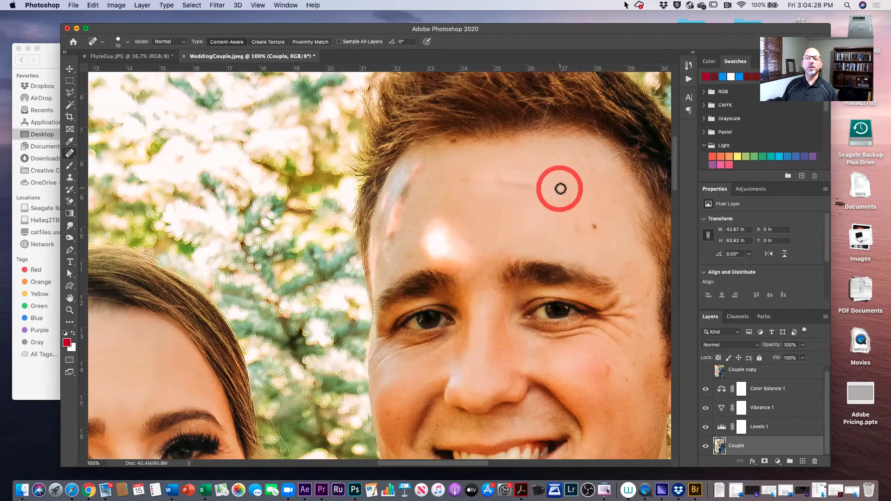
drag(545, 187, 458, 183)
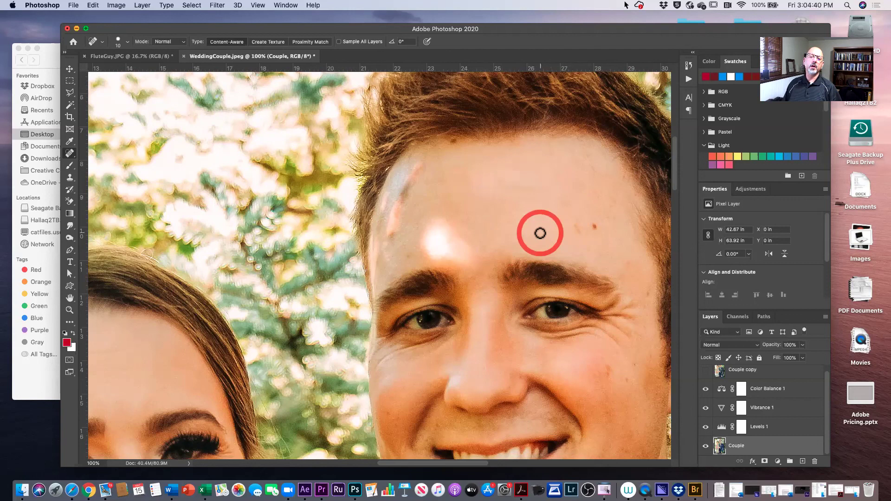
Heal the reddish burned streaks along the outer edge of the groom's forehead.
click(421, 165)
mouse_move(421, 165)
mouse_down()
mouse_move(392, 235)
mouse_move(417, 163)
mouse_move(392, 229)
mouse_move(392, 211)
mouse_move(409, 172)
mouse_move(408, 181)
mouse_move(418, 172)
mouse_move(394, 233)
mouse_move(420, 169)
mouse_move(384, 239)
mouse_move(392, 243)
mouse_move(385, 234)
mouse_up()
mouse_move(395, 190)
mouse_down()
mouse_move(385, 229)
mouse_move(395, 215)
mouse_move(381, 238)
mouse_move(397, 216)
mouse_move(381, 204)
mouse_move(386, 214)
mouse_move(397, 196)
mouse_move(390, 214)
mouse_up()
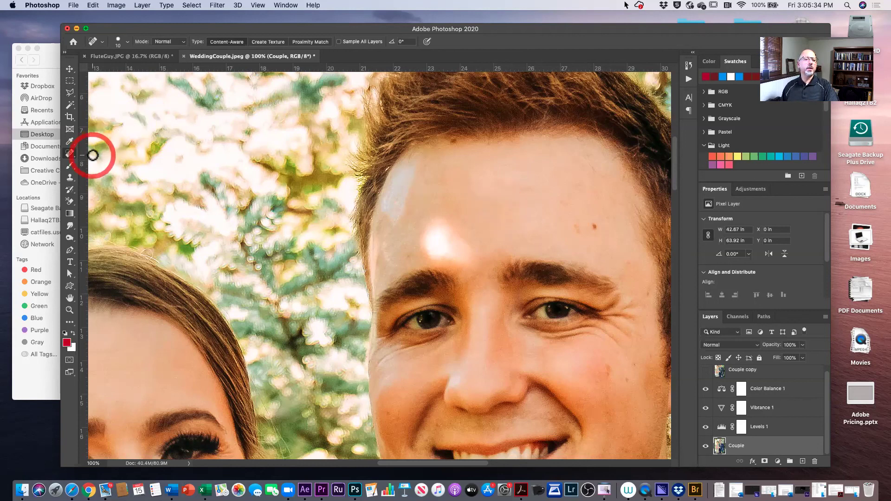
Enlarge the Spot Healing Brush to 15 px and remove the blemish above the eyebrow and the mole at the hairline.
click(69, 151)
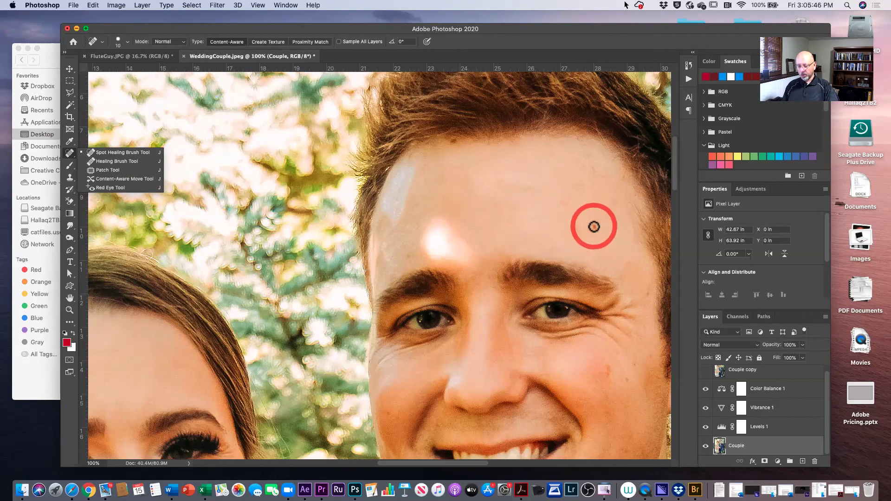
key(])
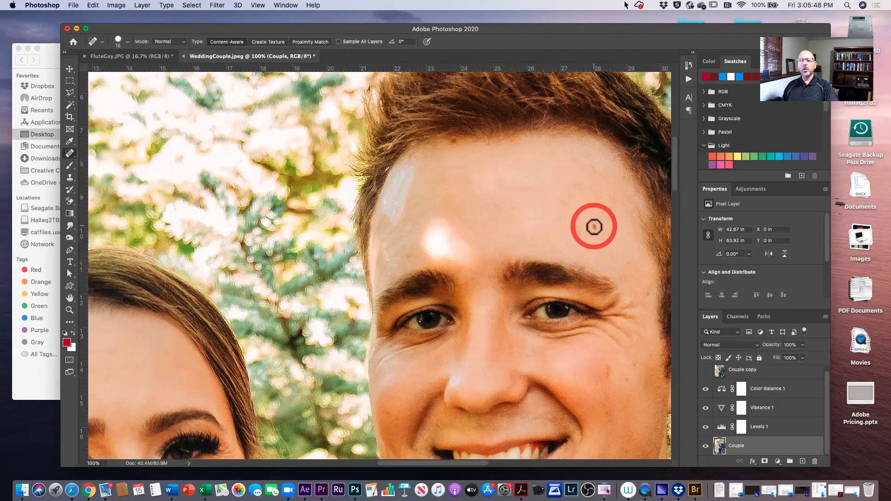
click(594, 227)
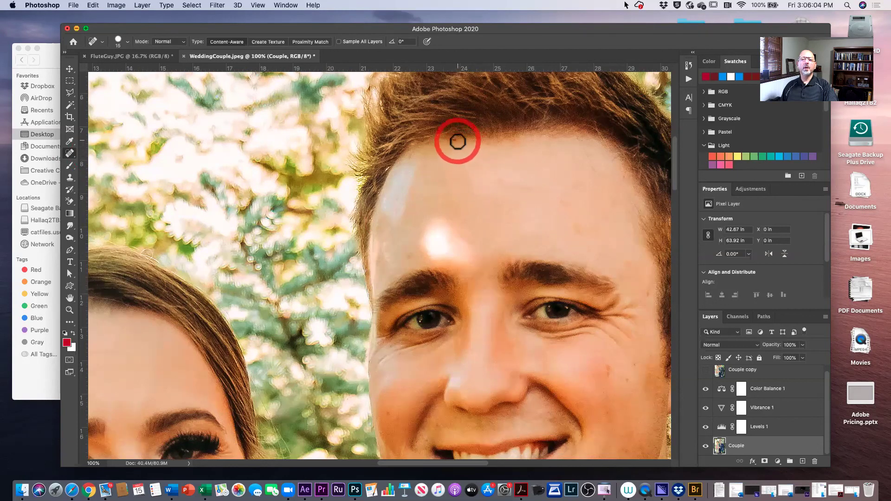
click(456, 142)
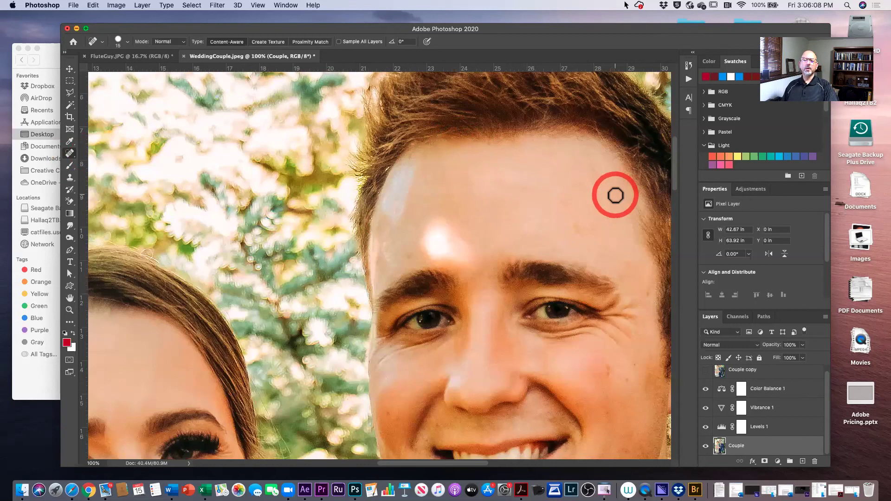
Review the groom's retouched face and the whole photo, comparing it with the Color Balance 1 layer hidden and shown.
scroll(594, 197, right, 4)
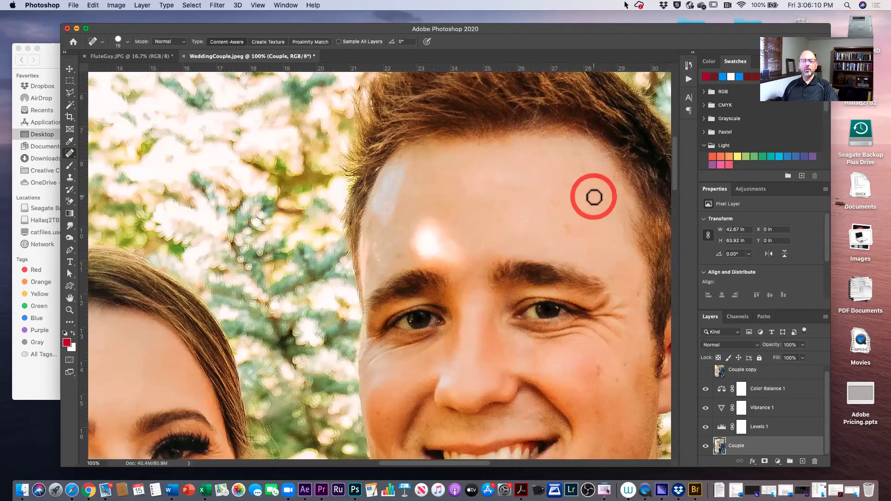
scroll(566, 210, down, 8)
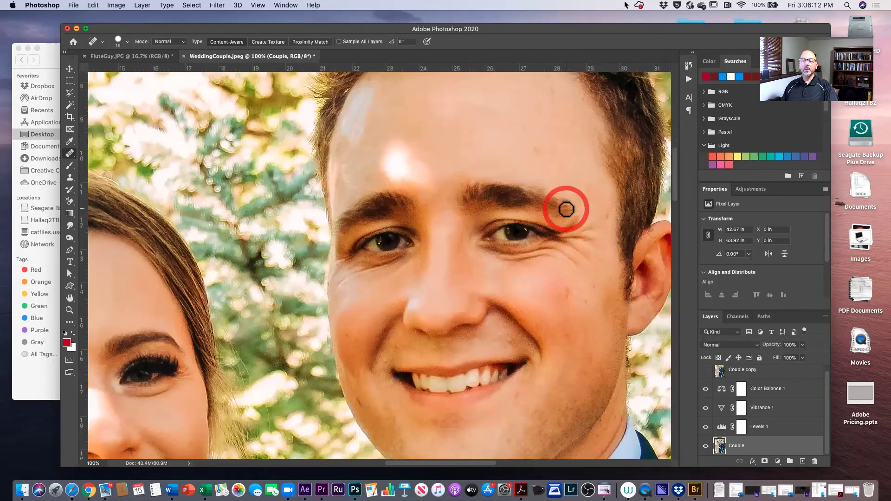
scroll(573, 196, up, 8)
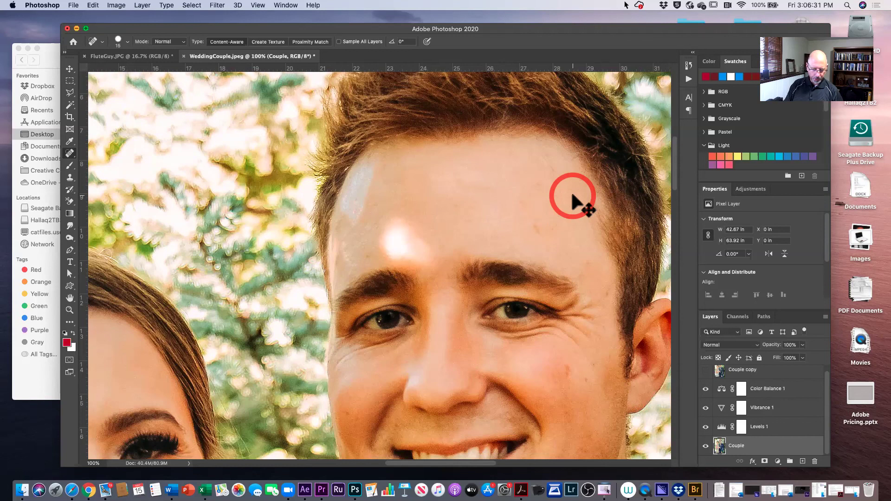
key(super+0)
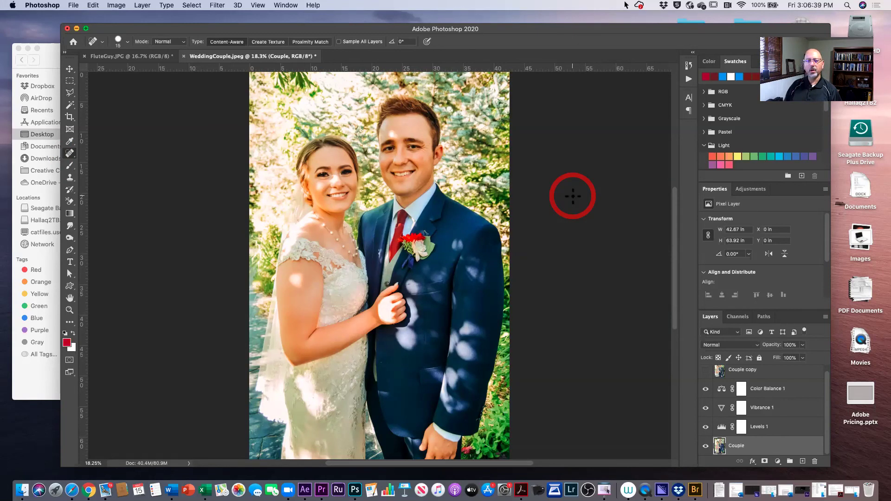
click(798, 390)
click(706, 390)
click(706, 390)
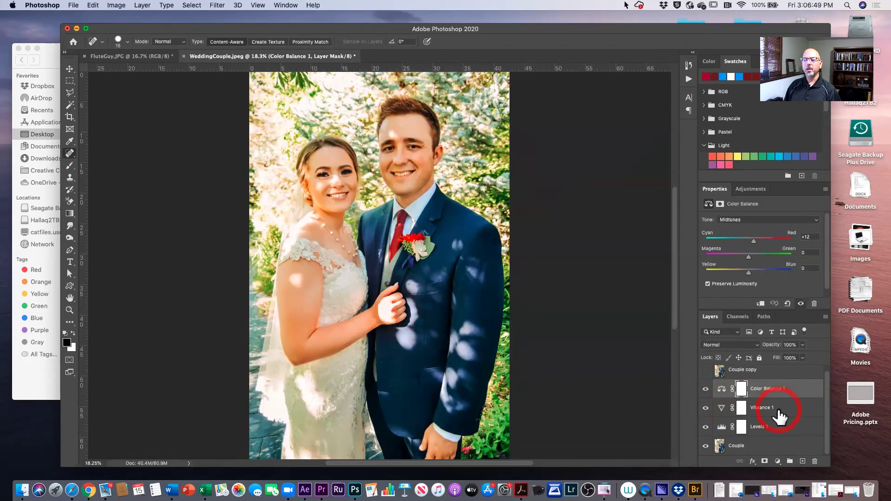
Save a JPEG copy as WeddingCouple-Adjusted.jpg in the Adjustment folder with maximum quality 12 and Baseline Optimized format.
click(114, 4)
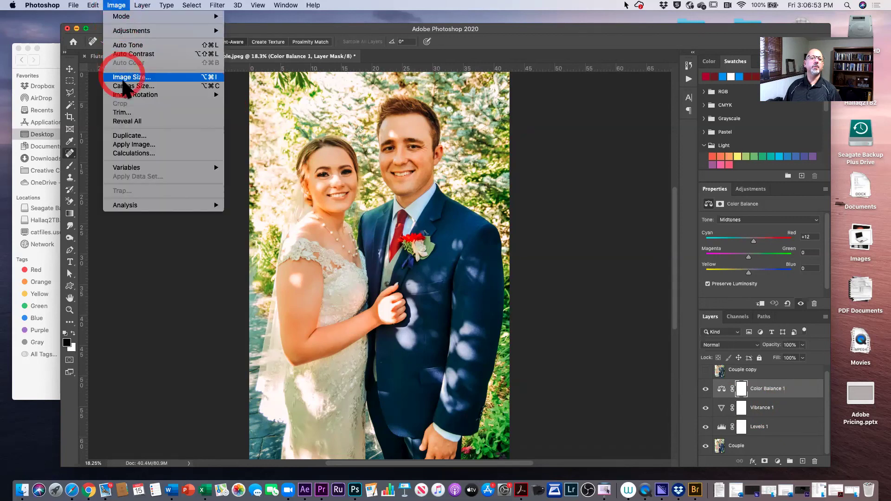
mouse_move(74, 5)
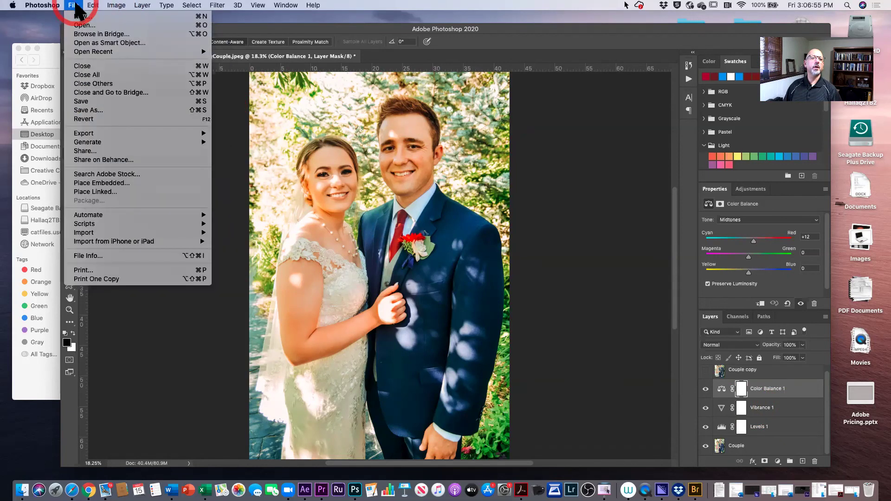
click(88, 109)
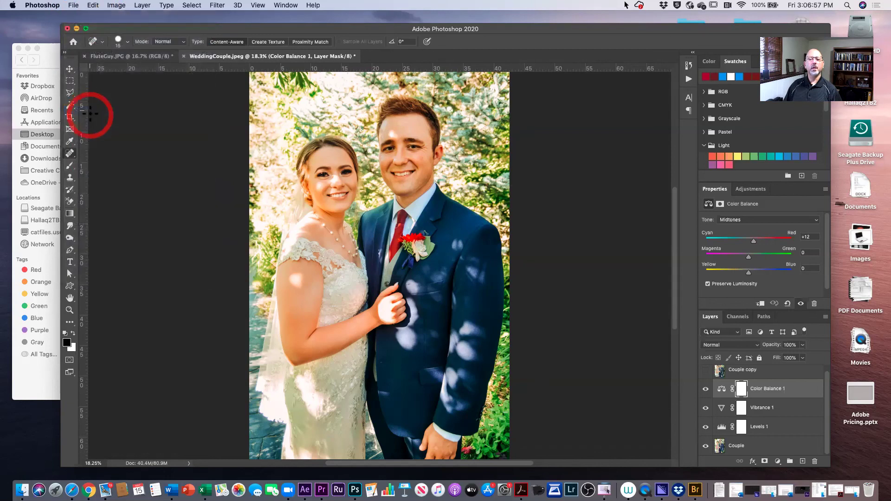
click(520, 190)
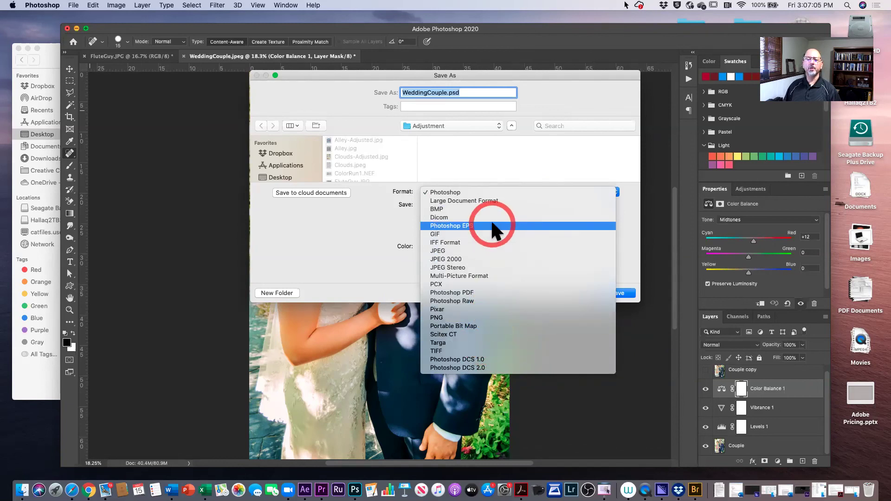
click(494, 245)
click(451, 94)
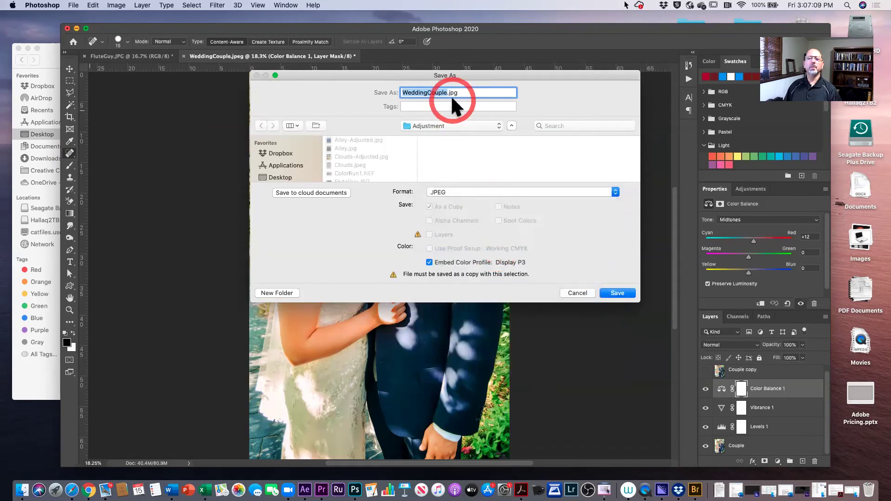
key(Right)
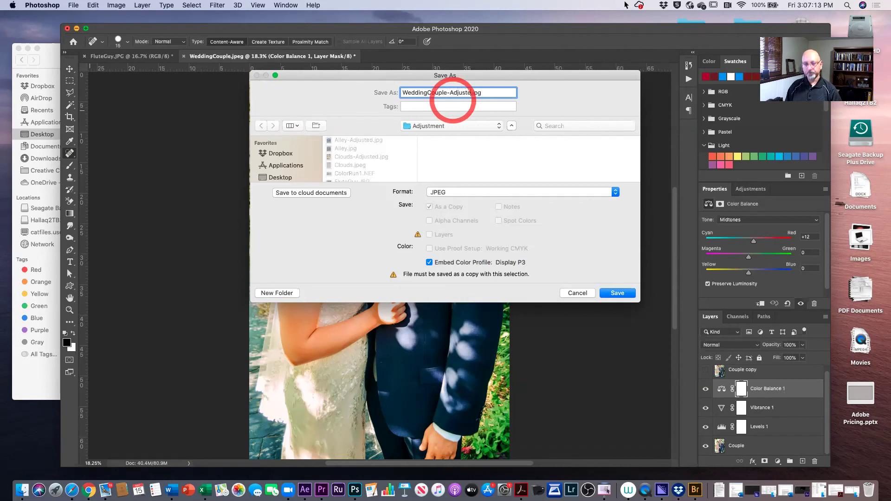
click(608, 293)
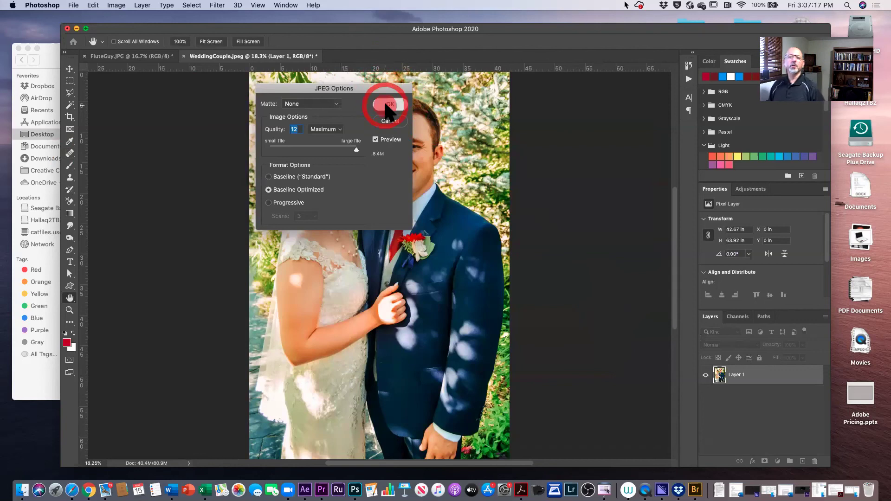
click(385, 105)
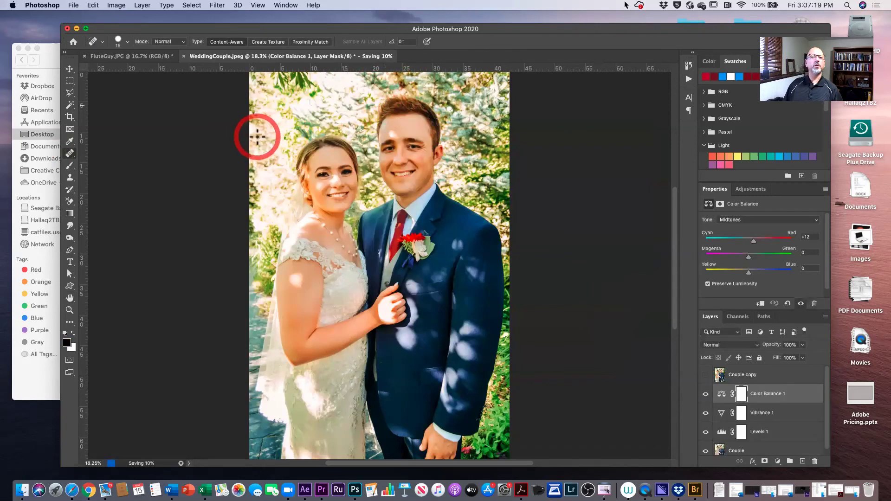
Close WeddingCouple.jpeg and FluteGuy.JPG without saving their changes.
click(183, 55)
click(413, 167)
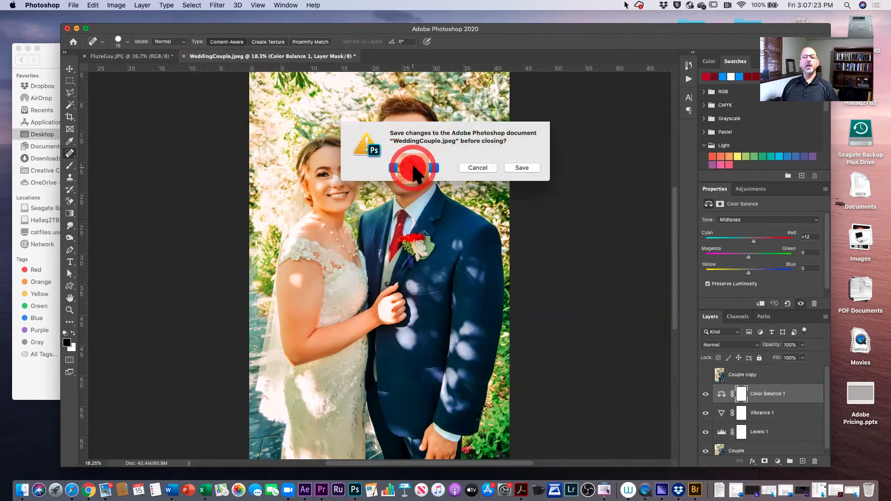
click(84, 55)
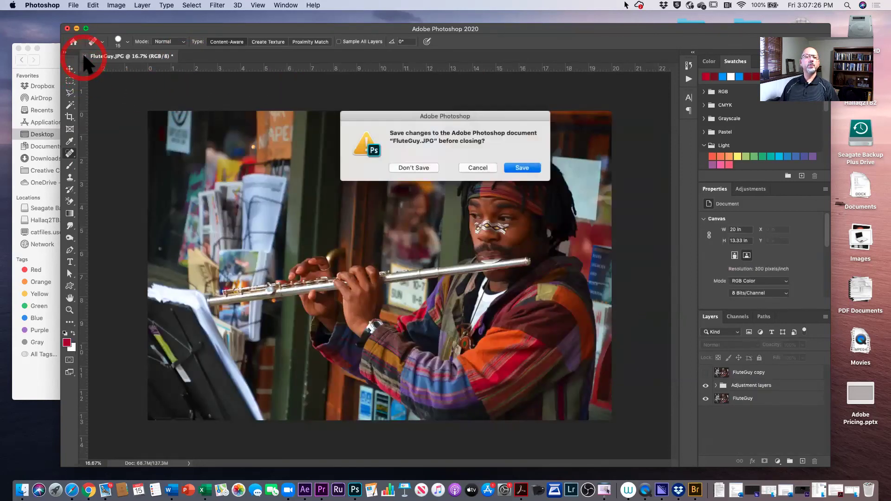
click(399, 168)
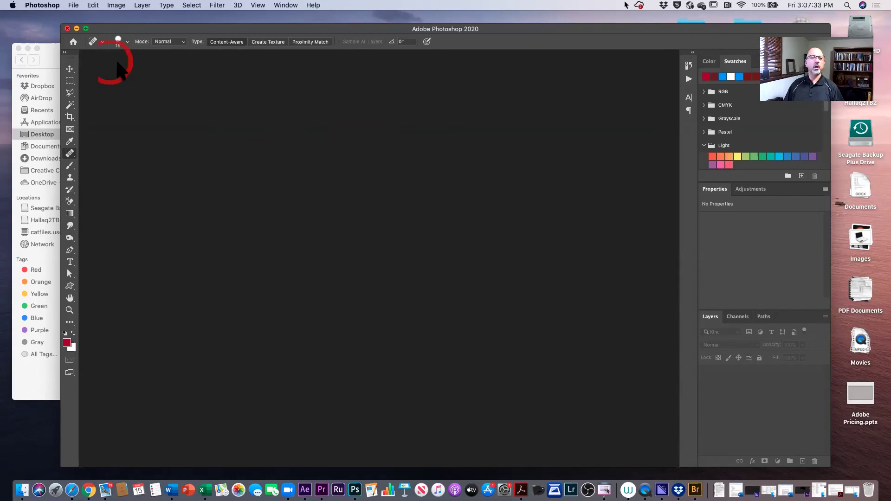
Switch to the Adjustment folder in Finder and open ColorRun1.NEF in Photoshop's Camera Raw.
click(45, 49)
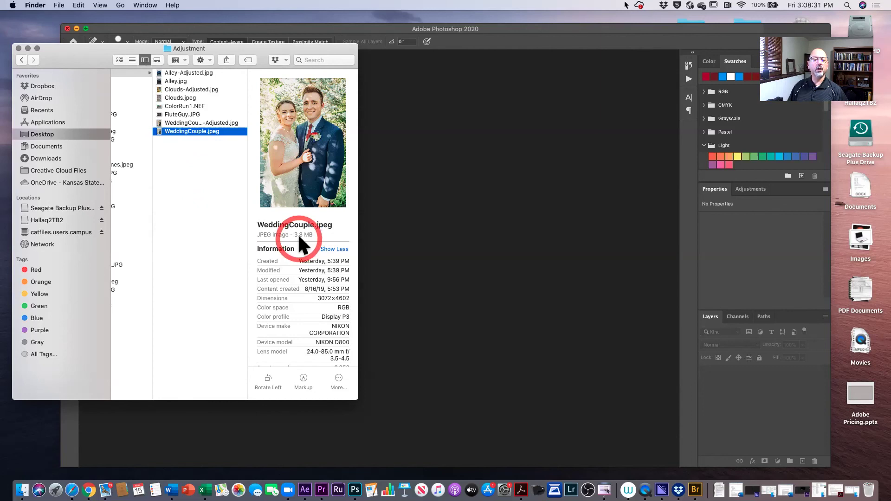
click(175, 106)
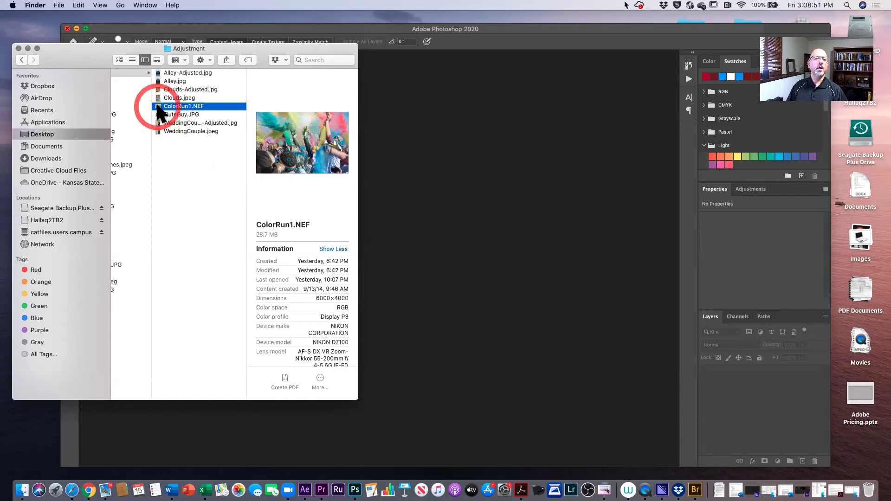
drag(158, 109, 355, 488)
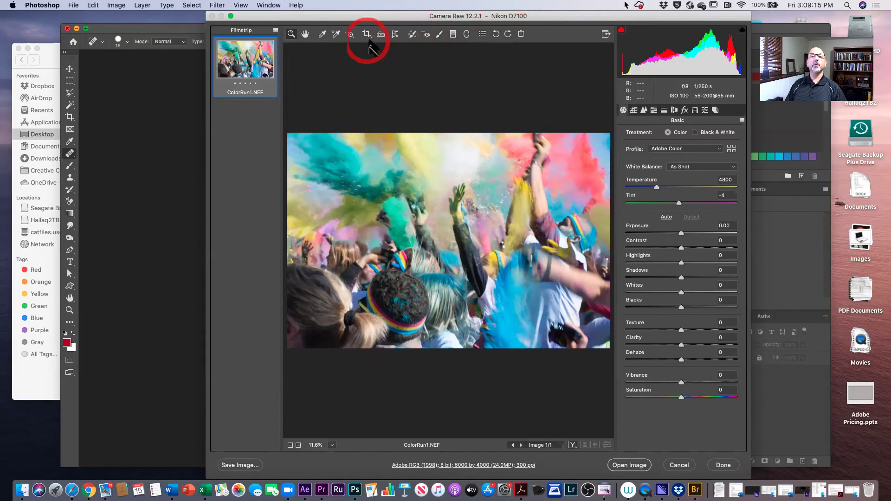
Apply the Adobe Vivid profile and the Fluorescent white balance to the ColorRun1.NEF raw photo.
click(413, 35)
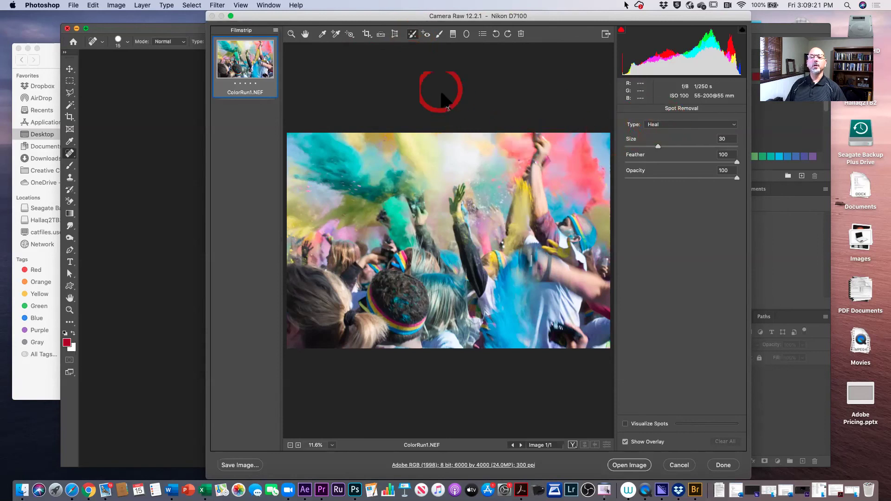
click(322, 34)
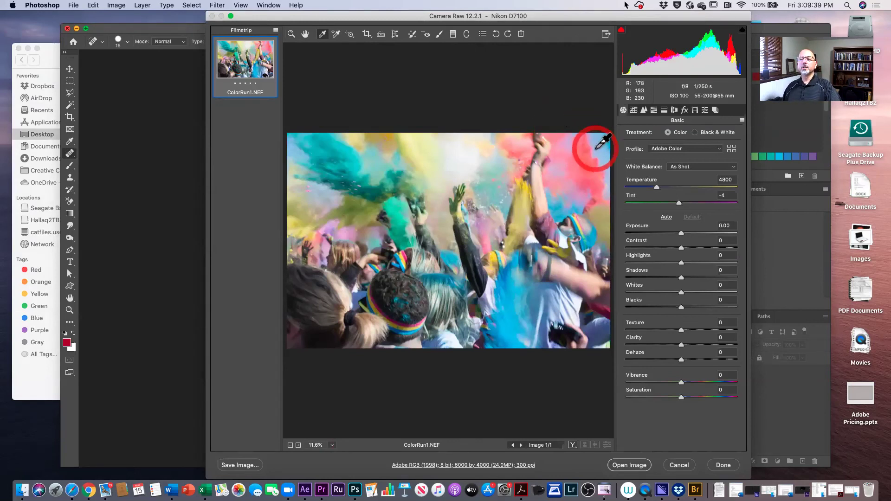
click(703, 145)
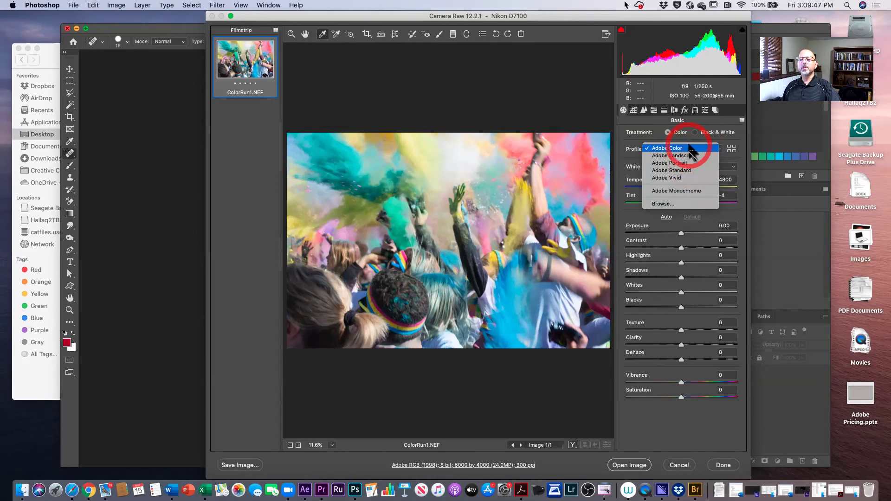
click(686, 181)
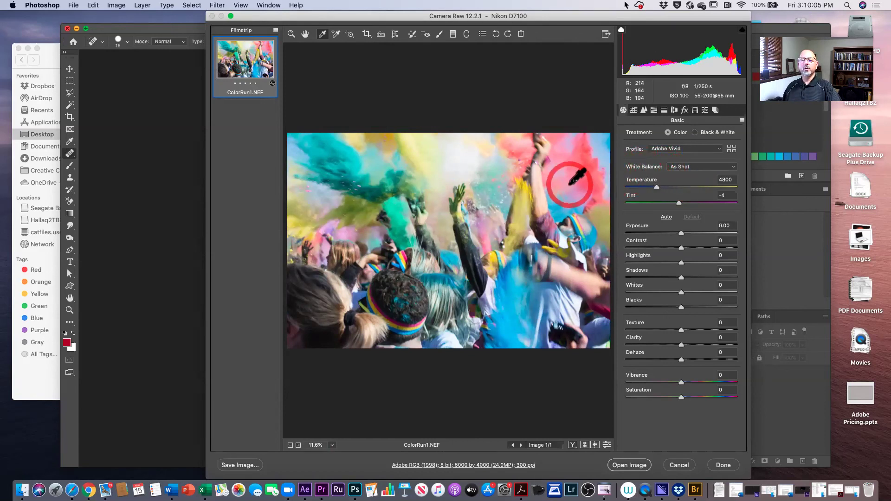
click(719, 167)
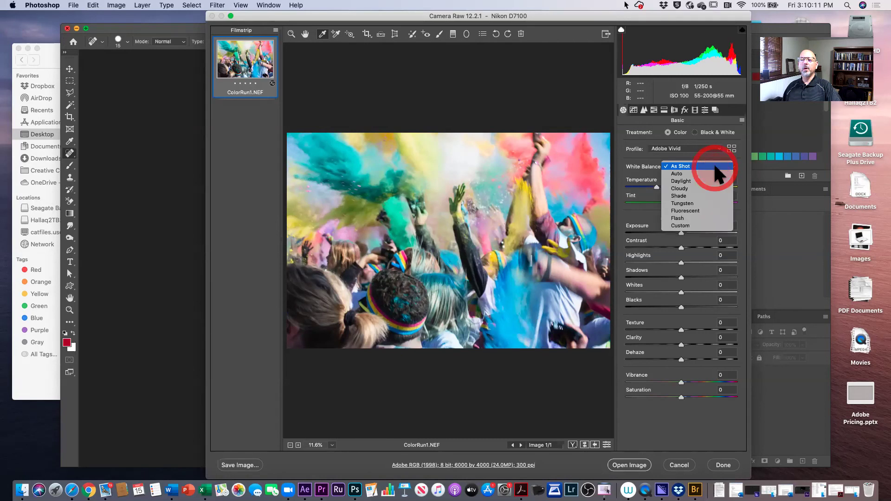
click(709, 211)
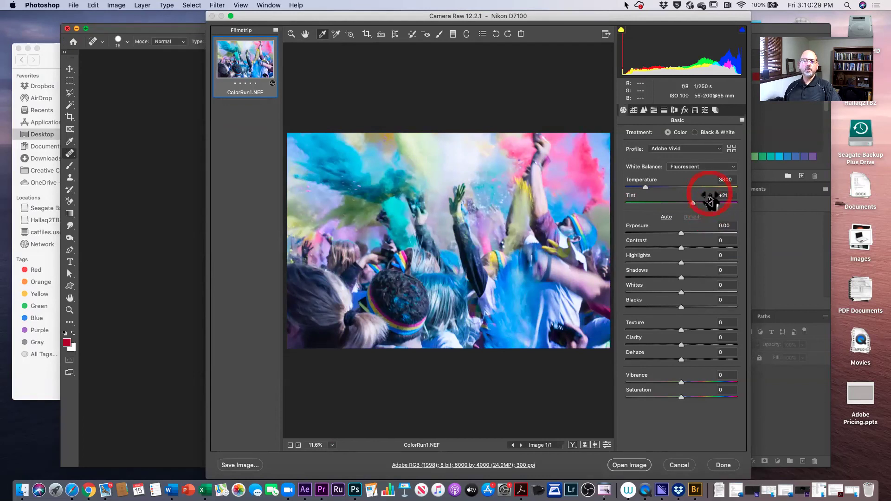
Try the Shade white balance on the ColorRun1.NEF raw photo and return the white balance to As Shot.
click(708, 166)
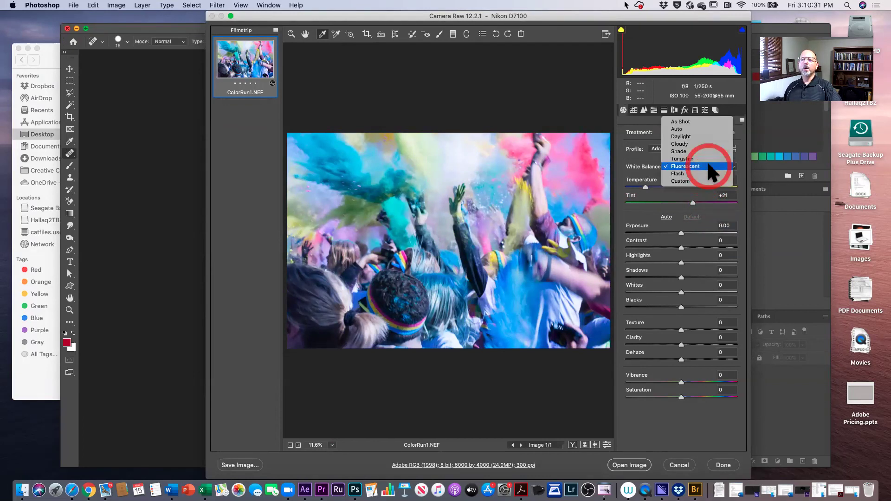
click(709, 165)
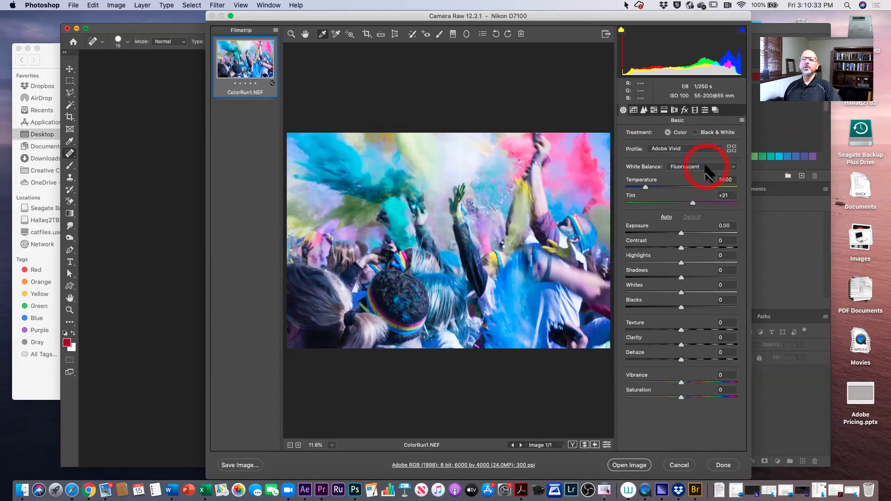
click(705, 166)
click(694, 150)
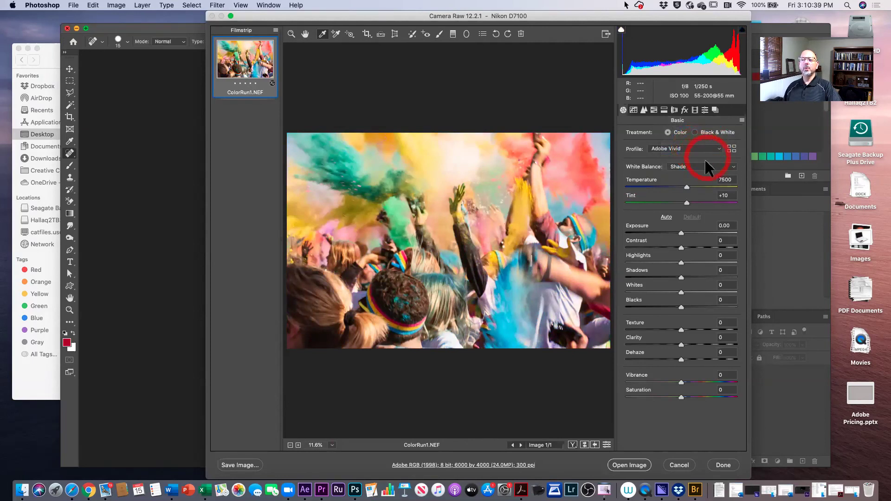
click(701, 167)
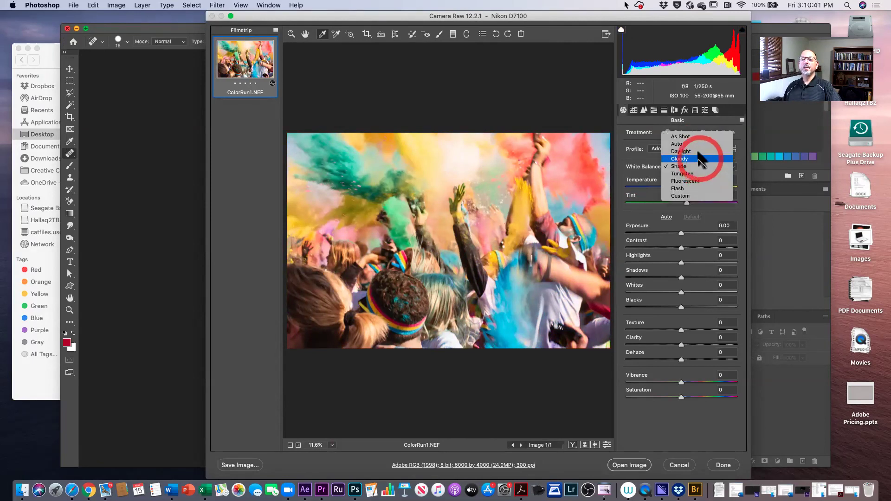
click(697, 137)
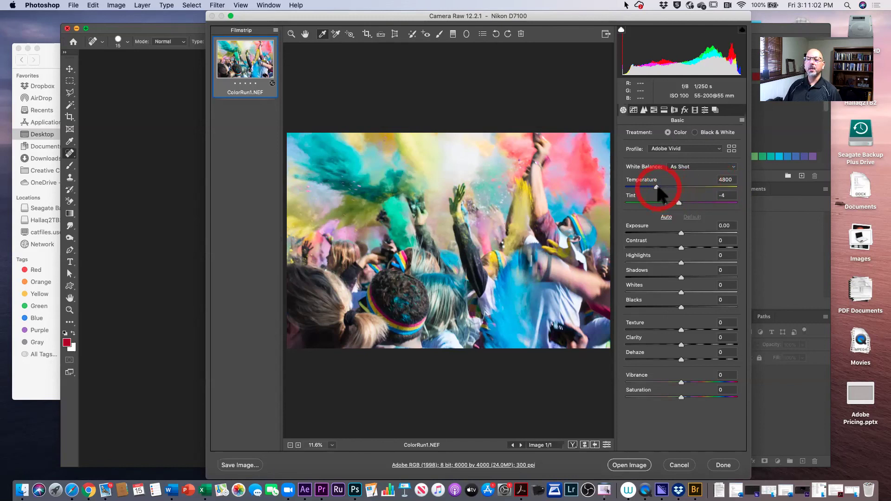
Warm the raw photo slightly by setting the white balance temperature to 5400.
drag(658, 185, 666, 187)
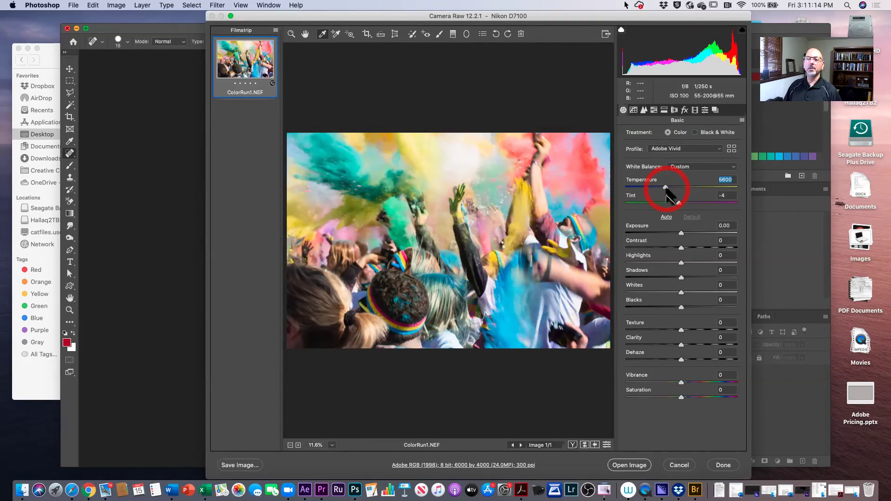
drag(666, 186, 659, 187)
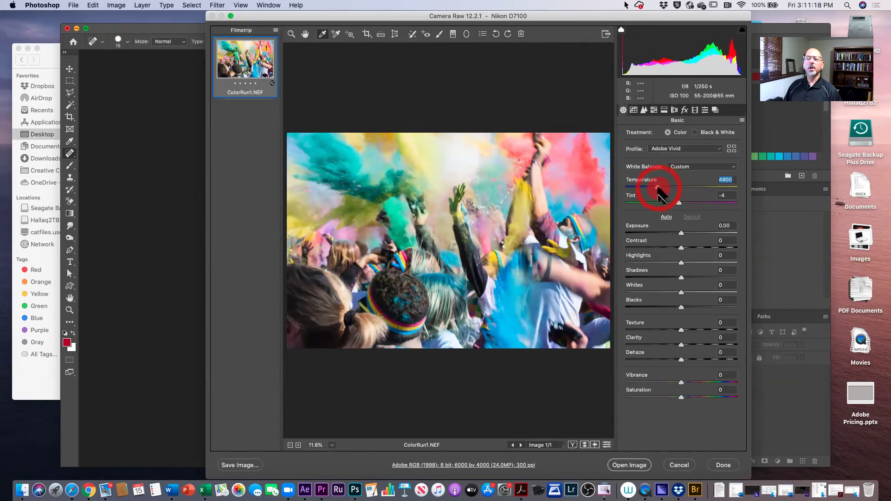
drag(658, 186, 663, 187)
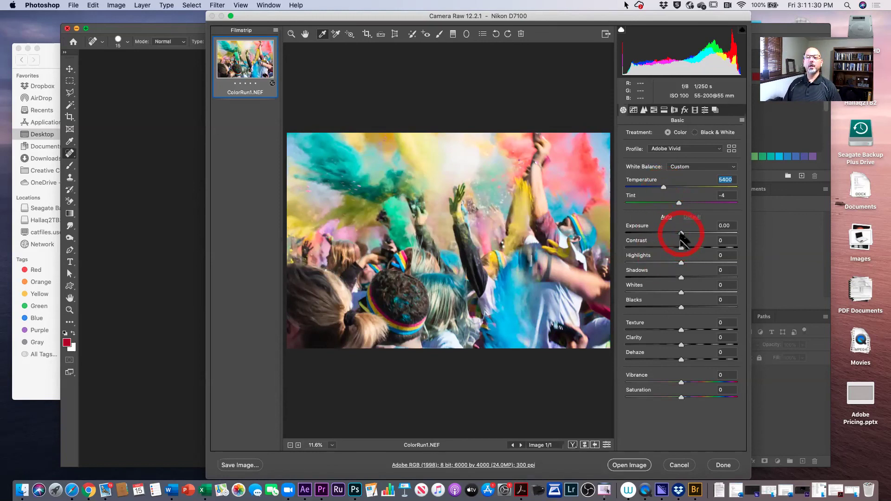
Adjust the raw photo's tones to Exposure -0.15, Contrast +20, Highlights +8, Shadows -2, Whites +26 and Blacks -9.
drag(681, 247, 681, 280)
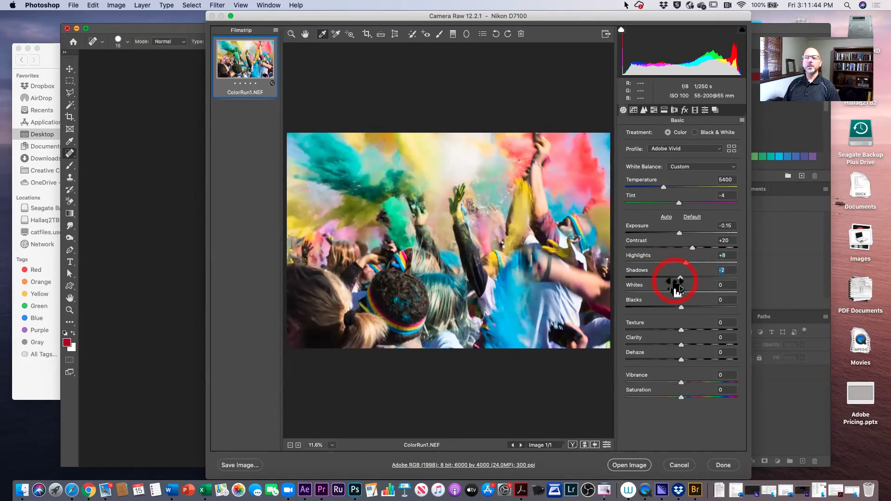
drag(681, 292, 675, 310)
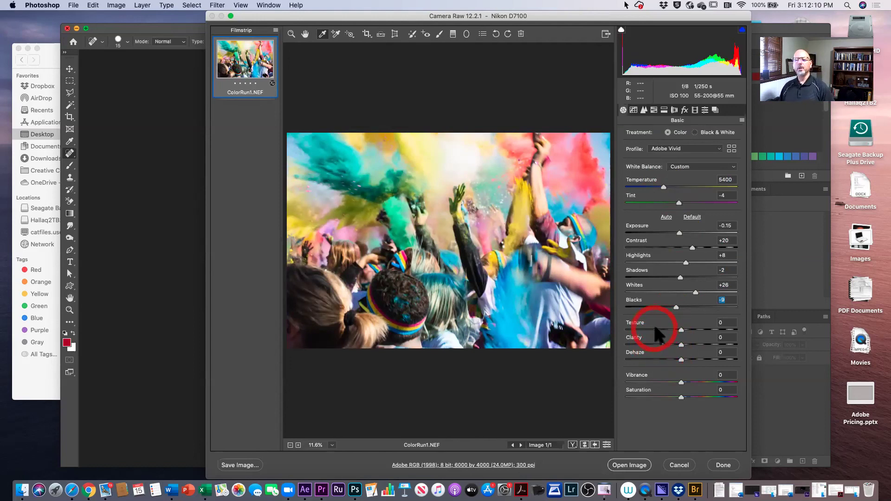
Bring out detail in the raw photo with Texture +22, Clarity +53 and Dehaze +18.
drag(681, 330, 709, 346)
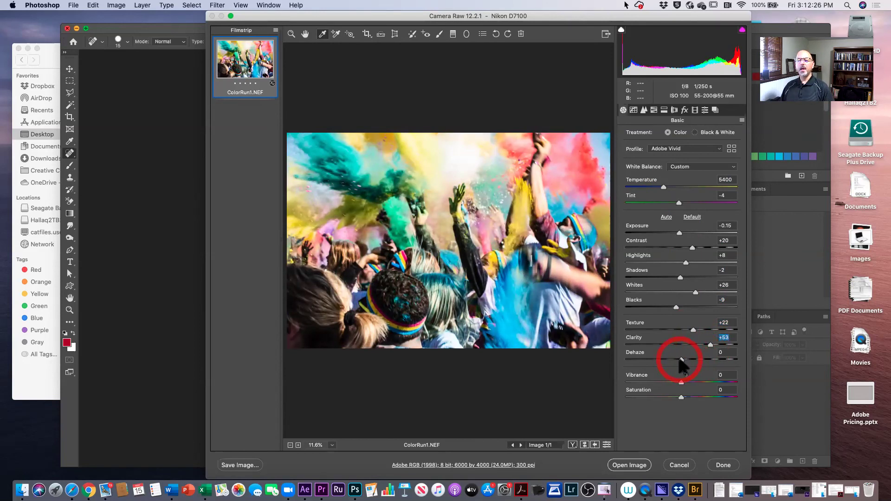
drag(681, 360, 690, 361)
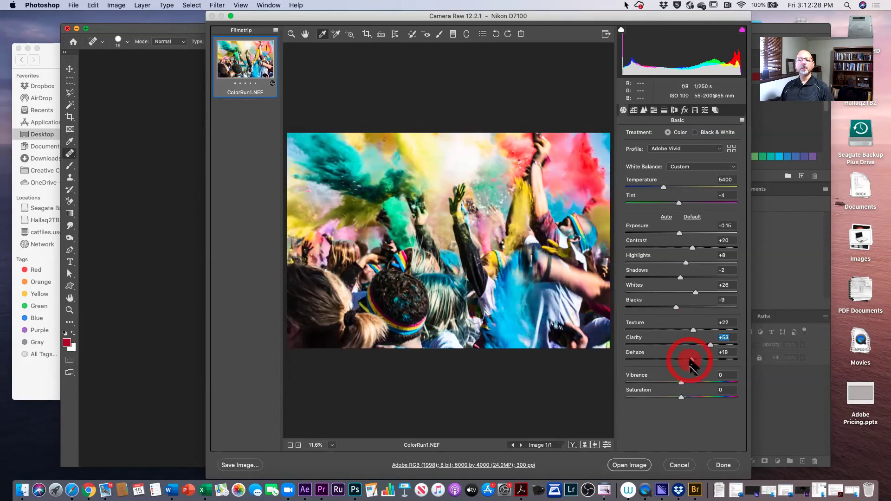
drag(691, 364, 691, 361)
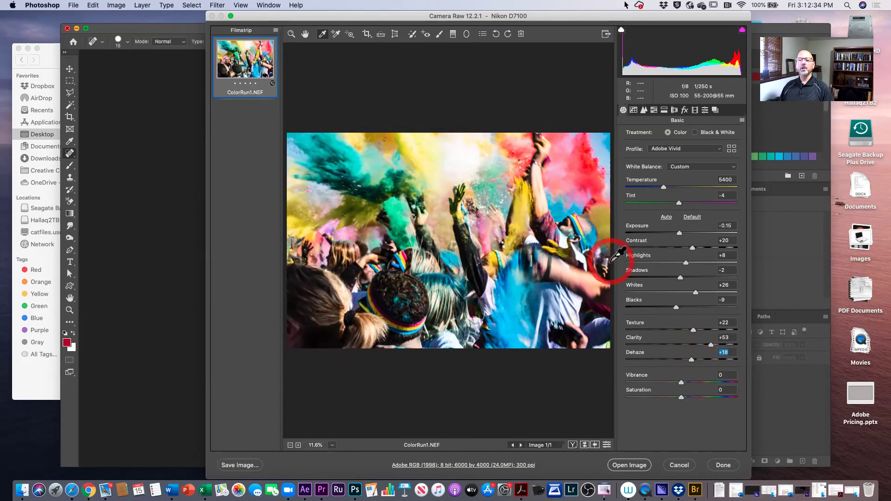
Reset the Blacks and raise them to +2, and open the adjusted raw photo as a Photoshop document.
double_click(677, 307)
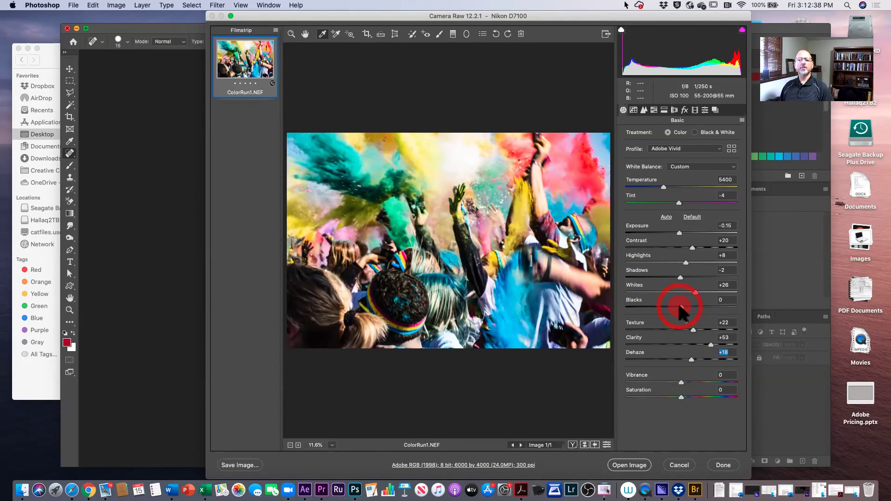
drag(679, 307, 681, 309)
drag(681, 307, 680, 306)
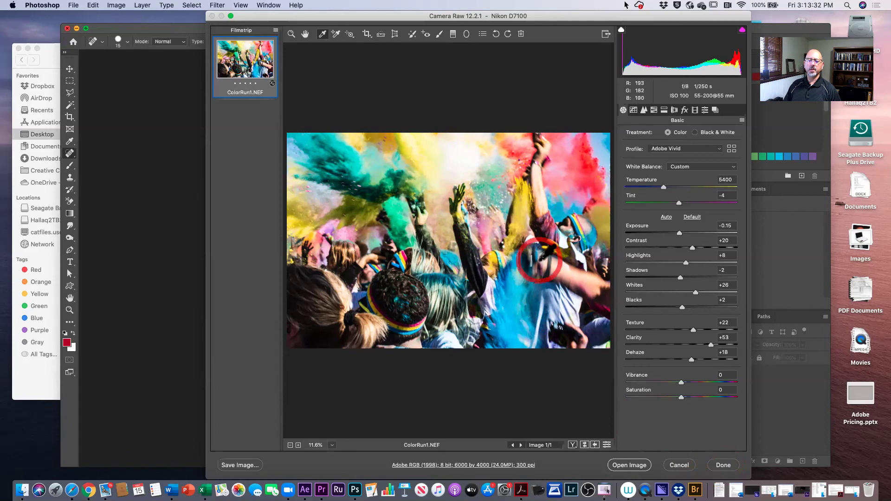
click(630, 464)
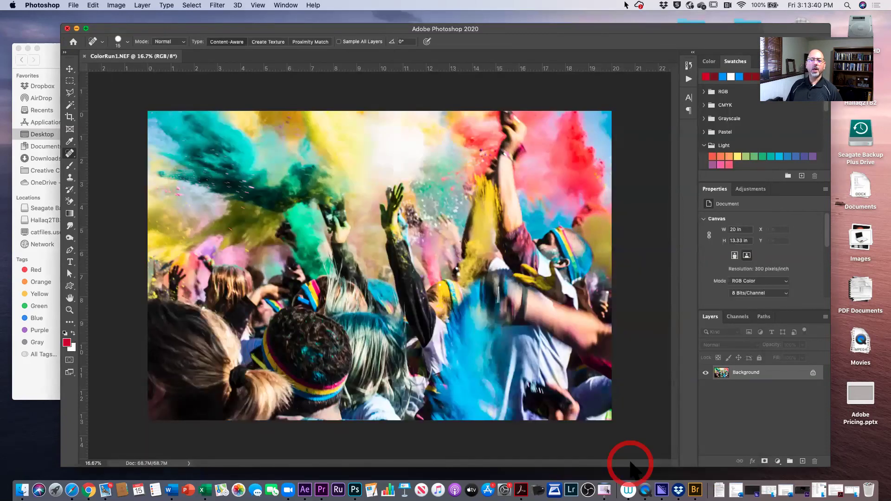